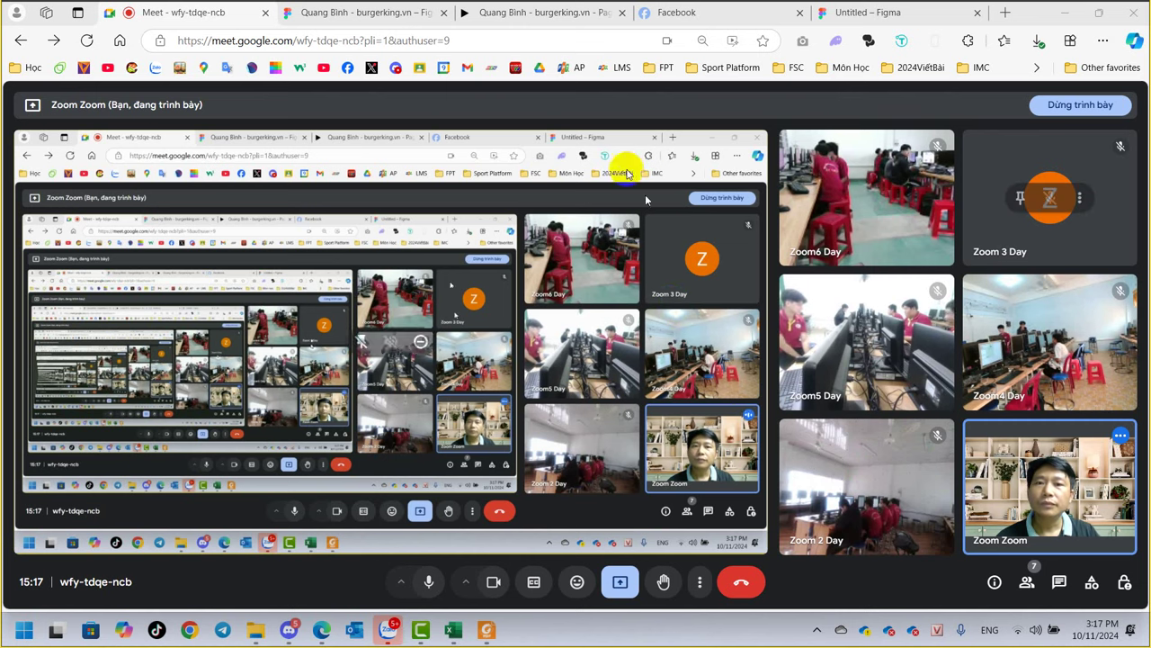
Step: Close the second Quang Binh burgerking tab in Edge, keeping the Meet screen share open
click(620, 13)
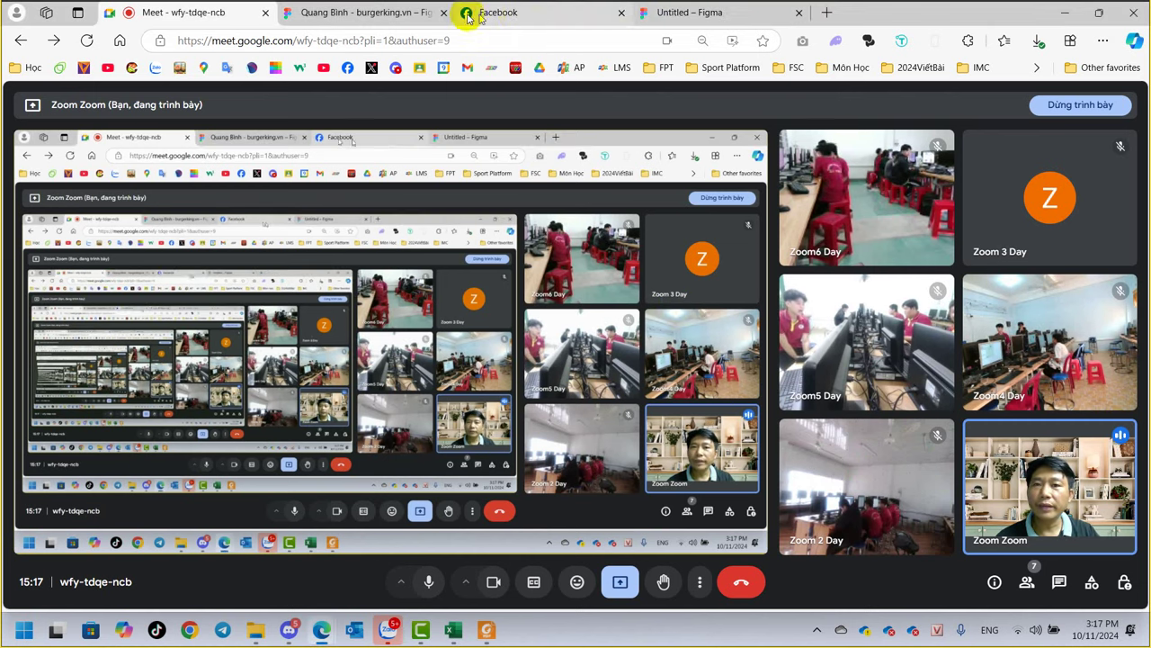
Step: Switch to the Burger King Figma file, select the Trang Chu frame and check its context menu
click(406, 15)
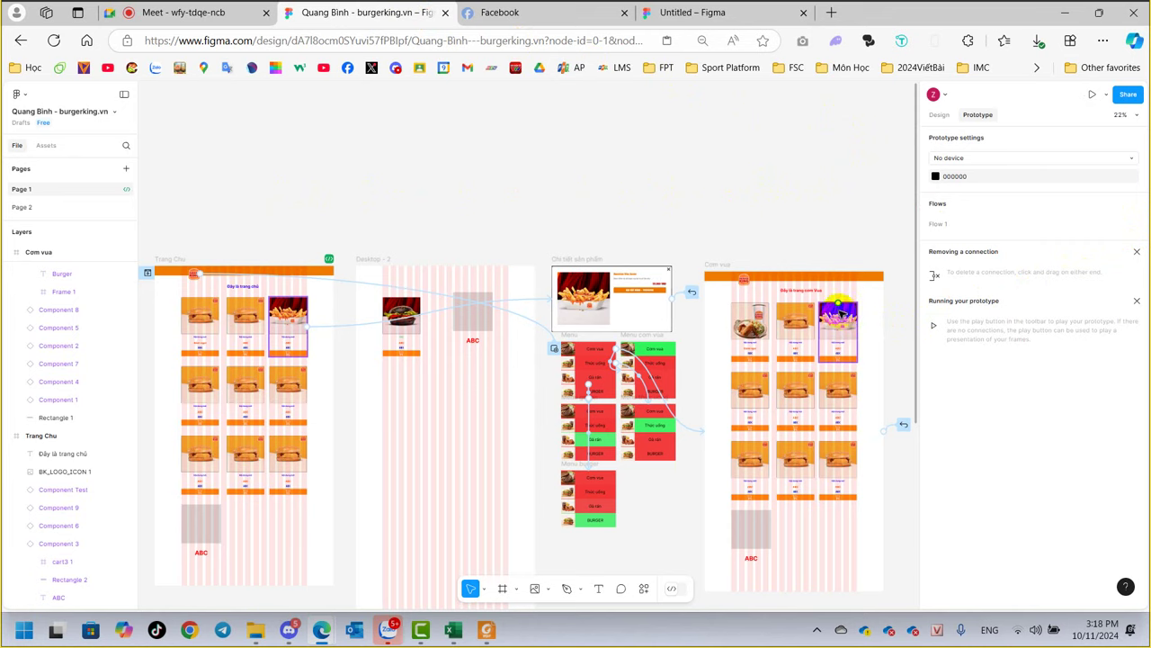
click(173, 261)
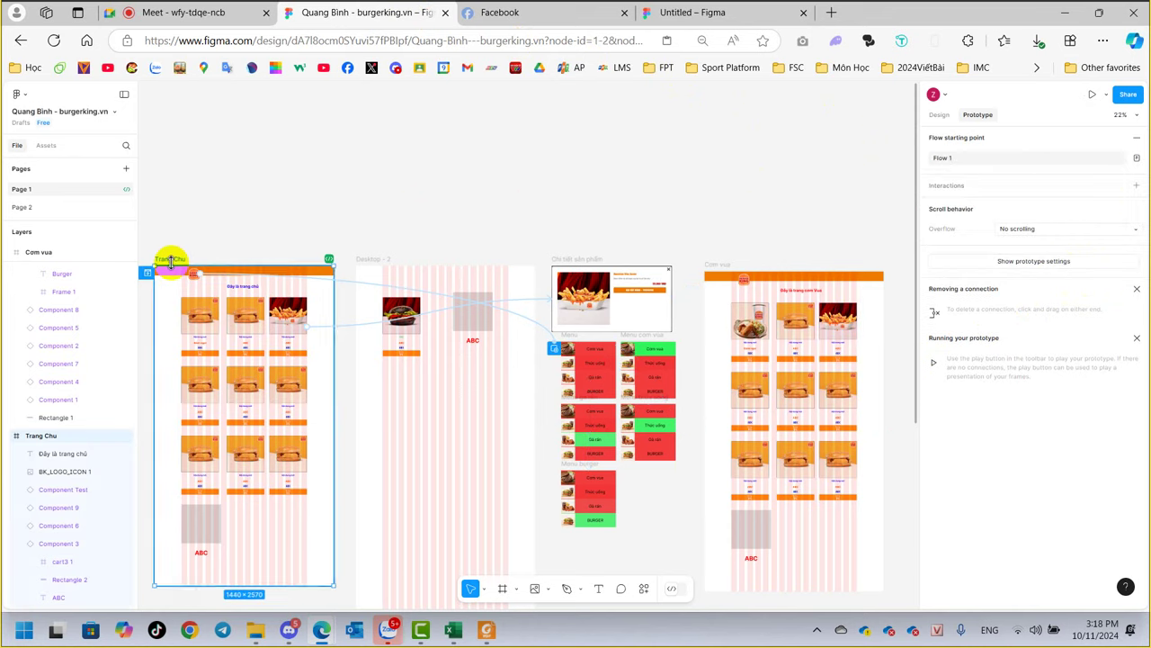
scroll(173, 260, down, 1)
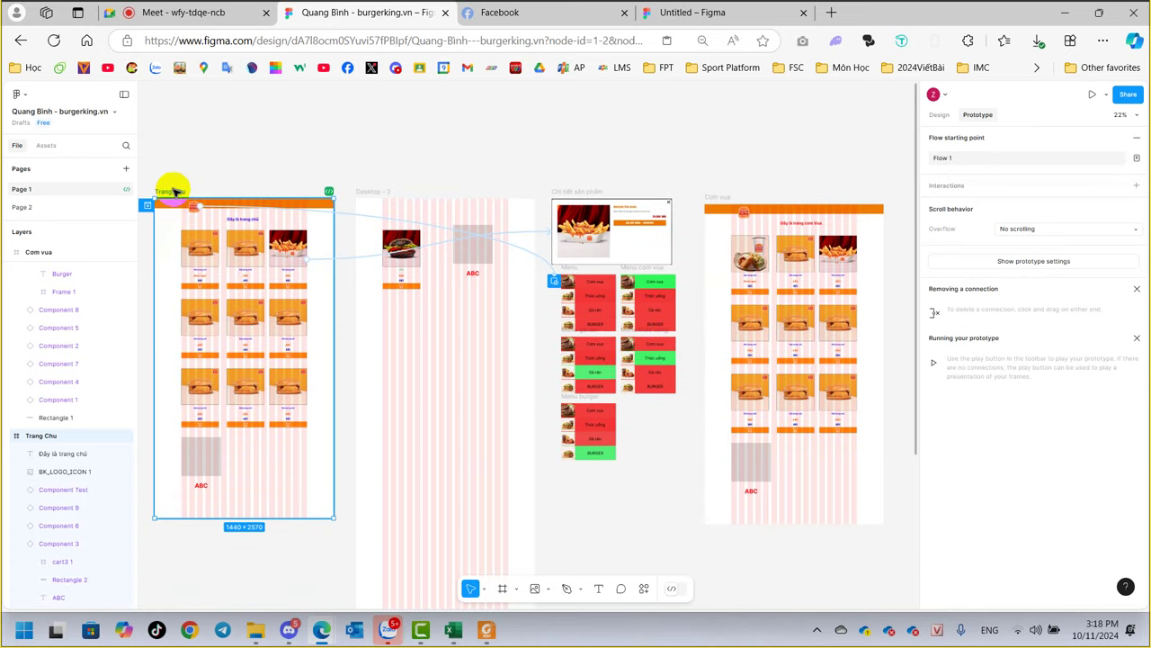
right_click(173, 191)
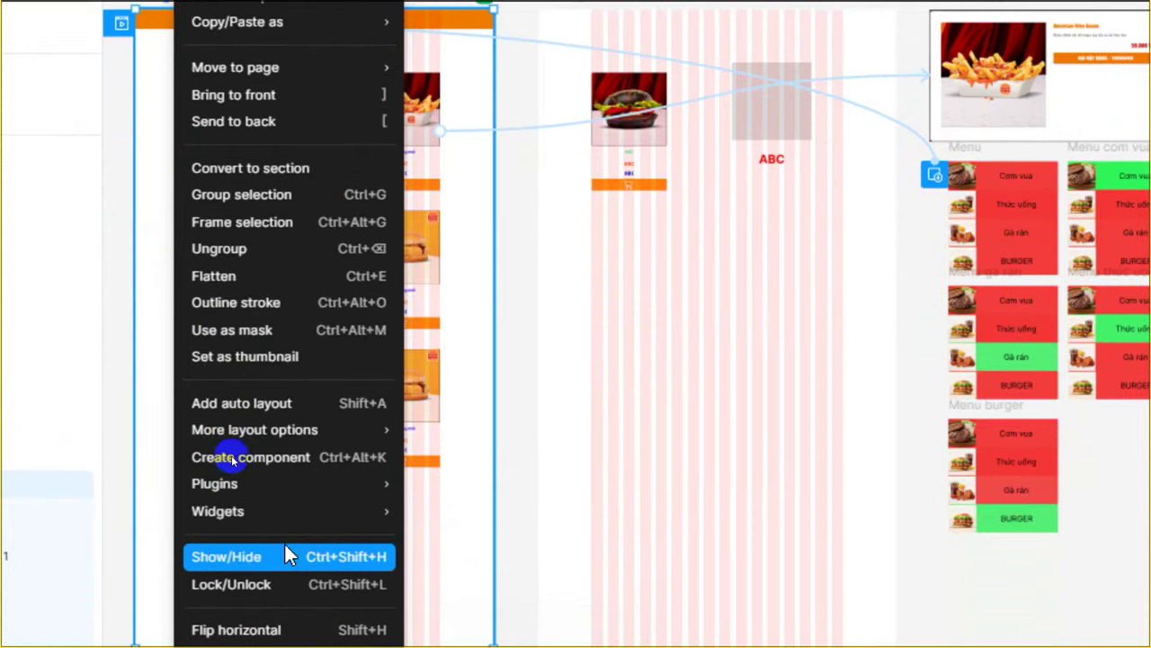
mouse_move(214, 367)
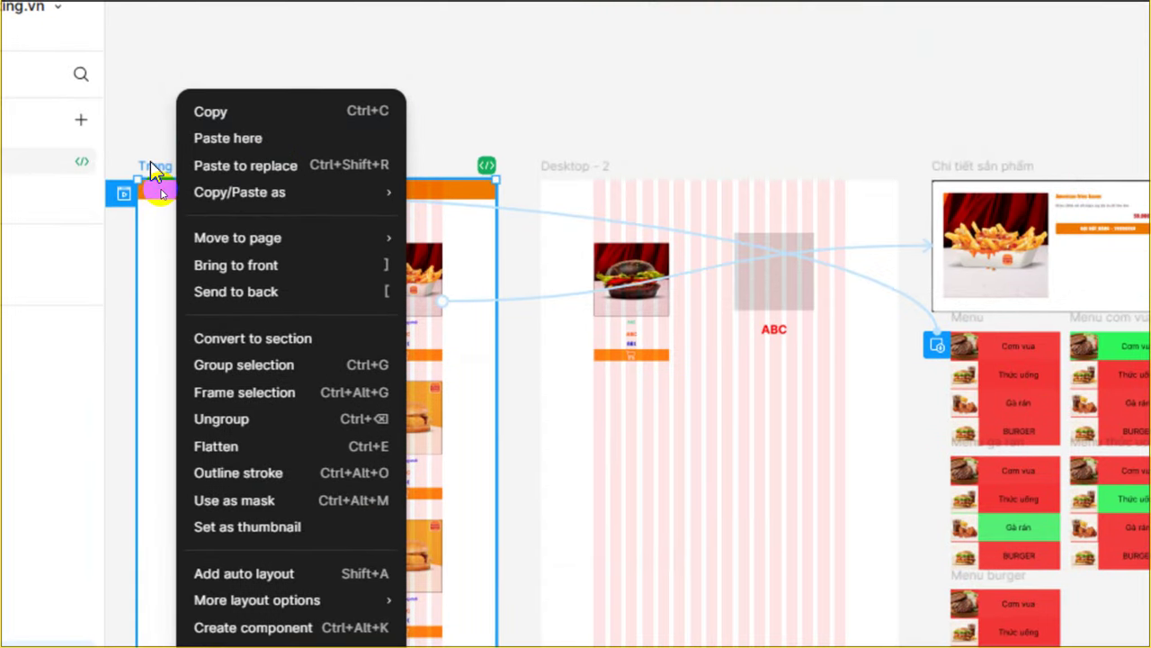
click(153, 171)
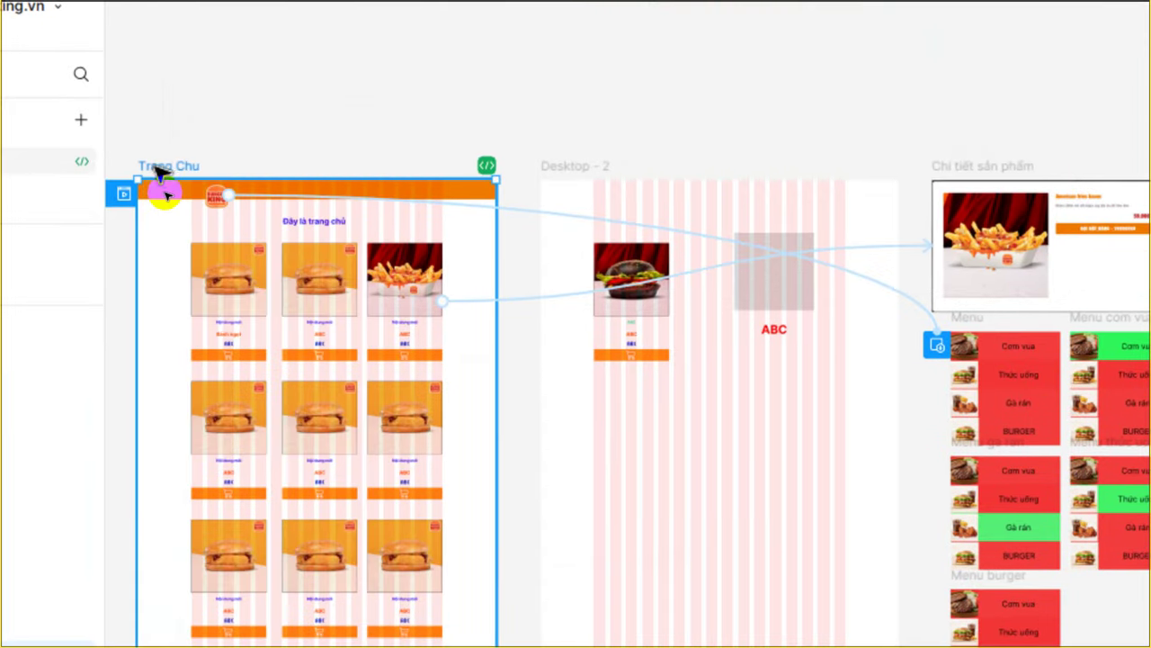
Step: From the Trang Chu frame's menu, search plugins for 'htmlgen' and run HtmlGenerator
right_click(168, 172)
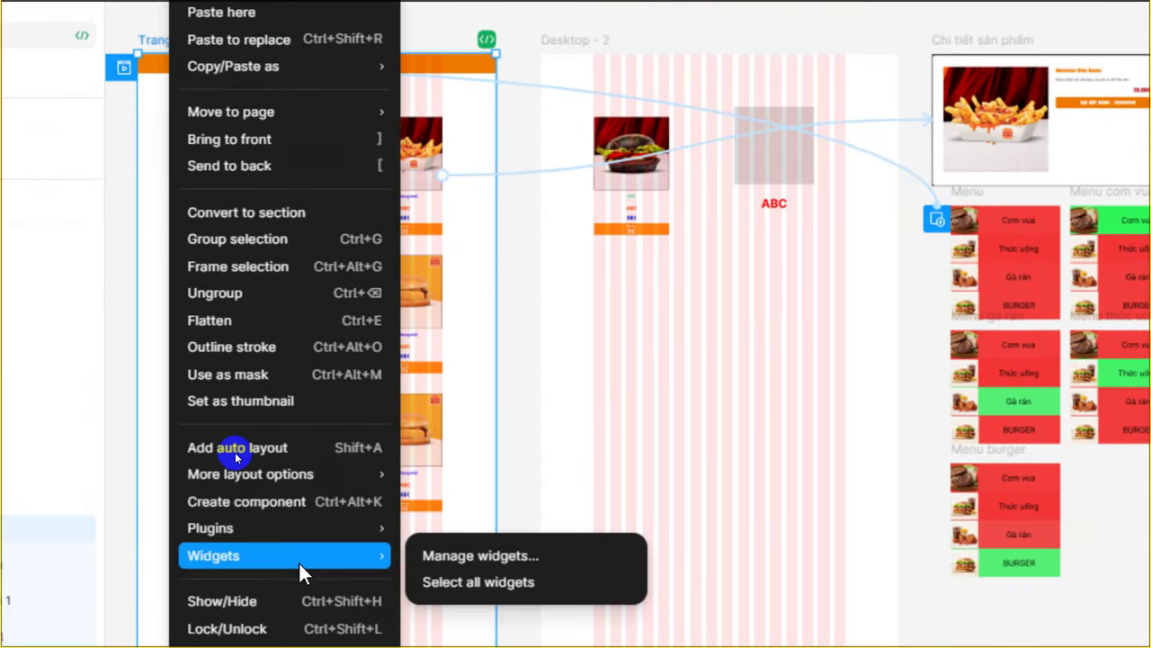
mouse_move(284, 388)
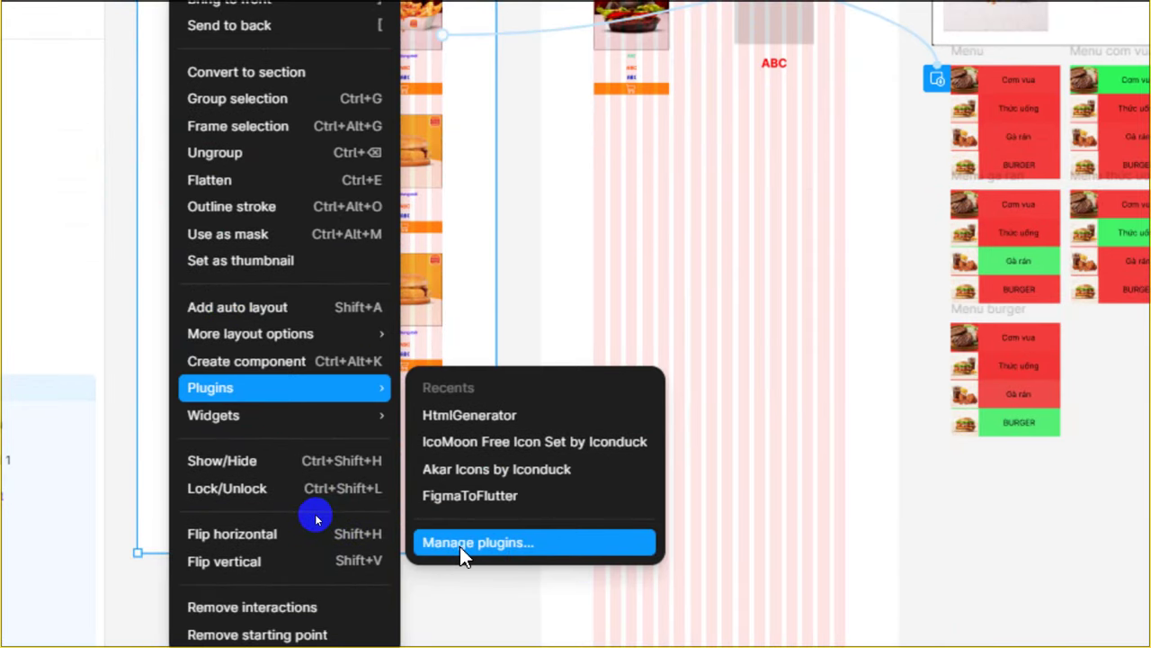
click(538, 543)
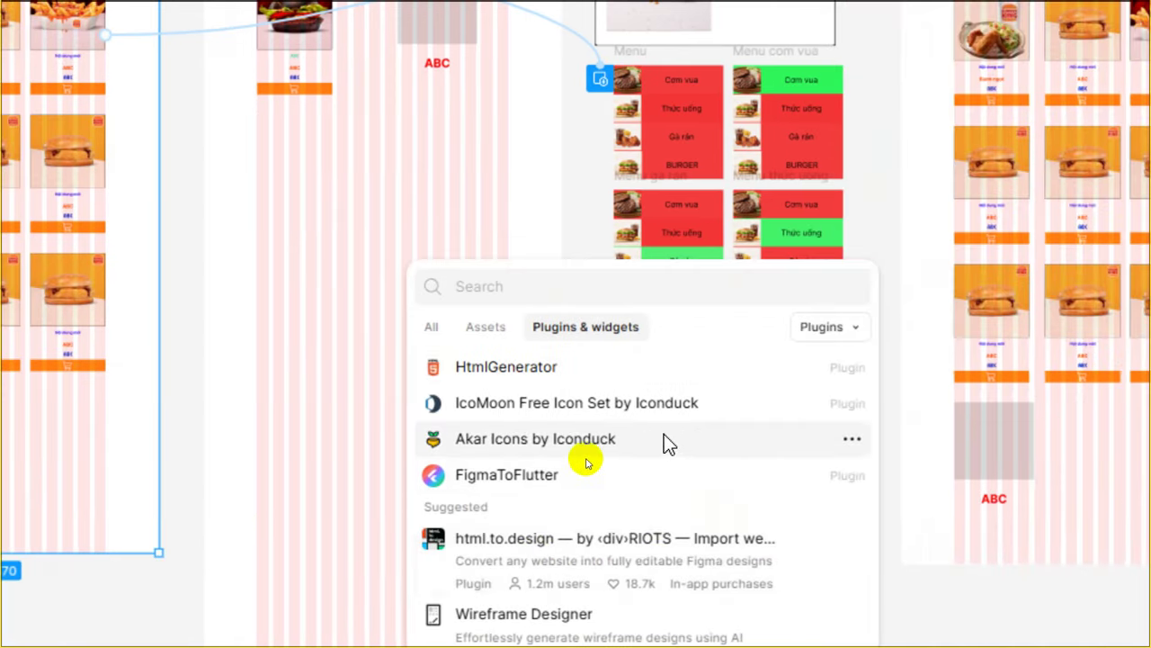
text(html)
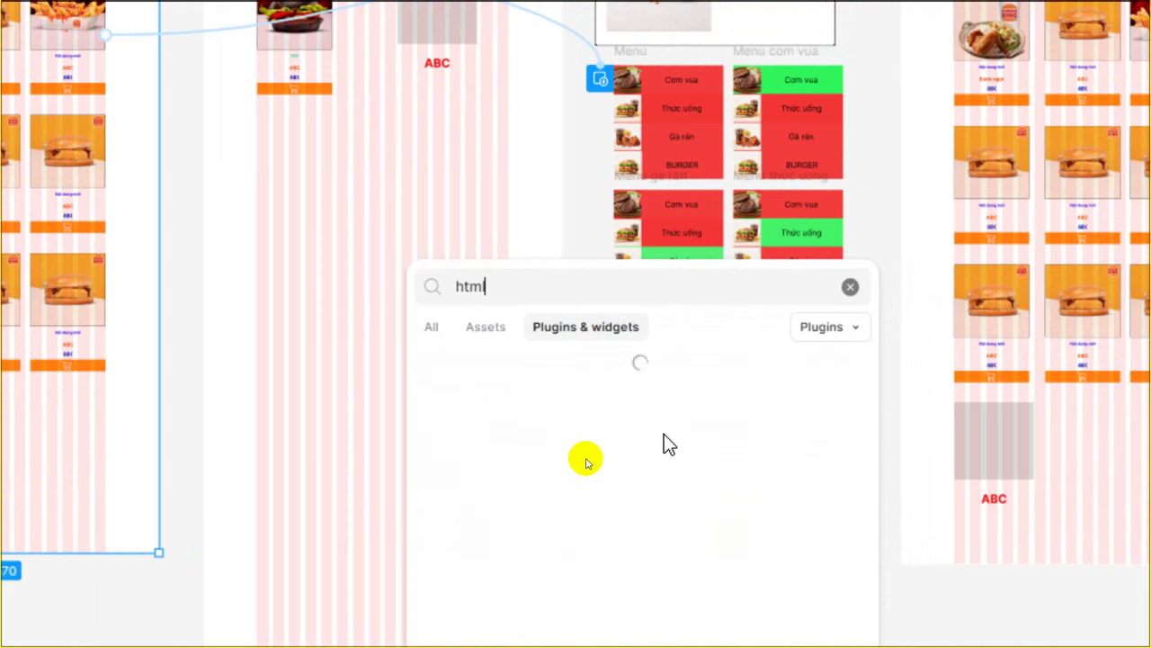
text(gen)
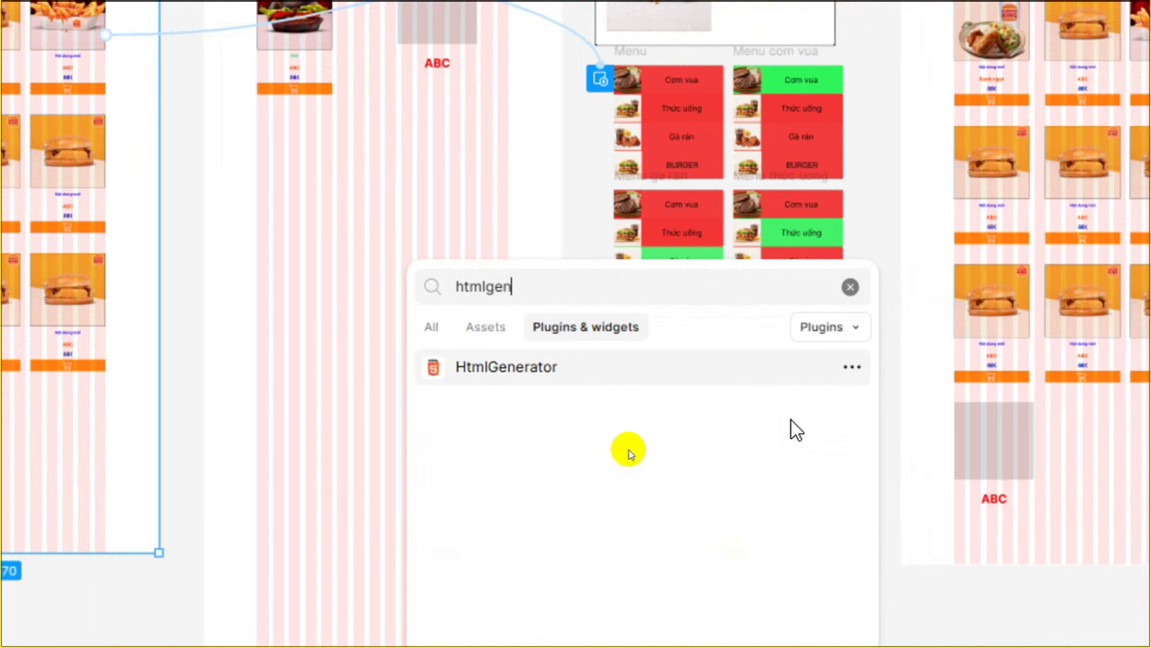
click(547, 370)
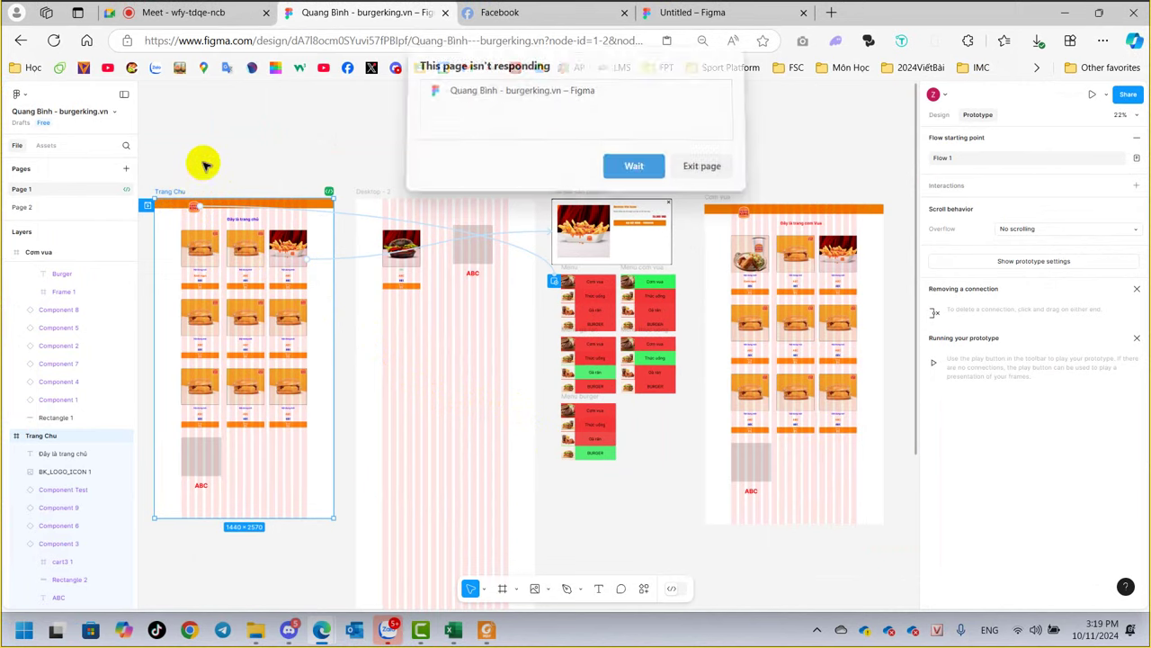
Step: Wait out the unresponsive page, then bring up the canvas menu to rerun HtmlGenerator
click(644, 173)
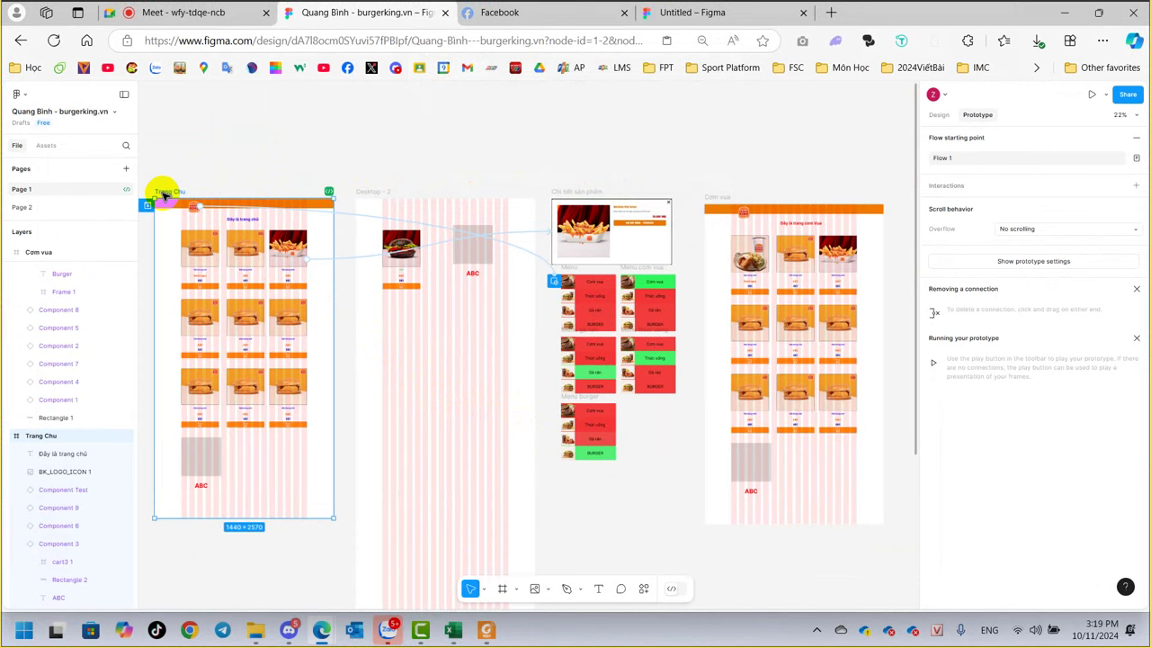
right_click(165, 197)
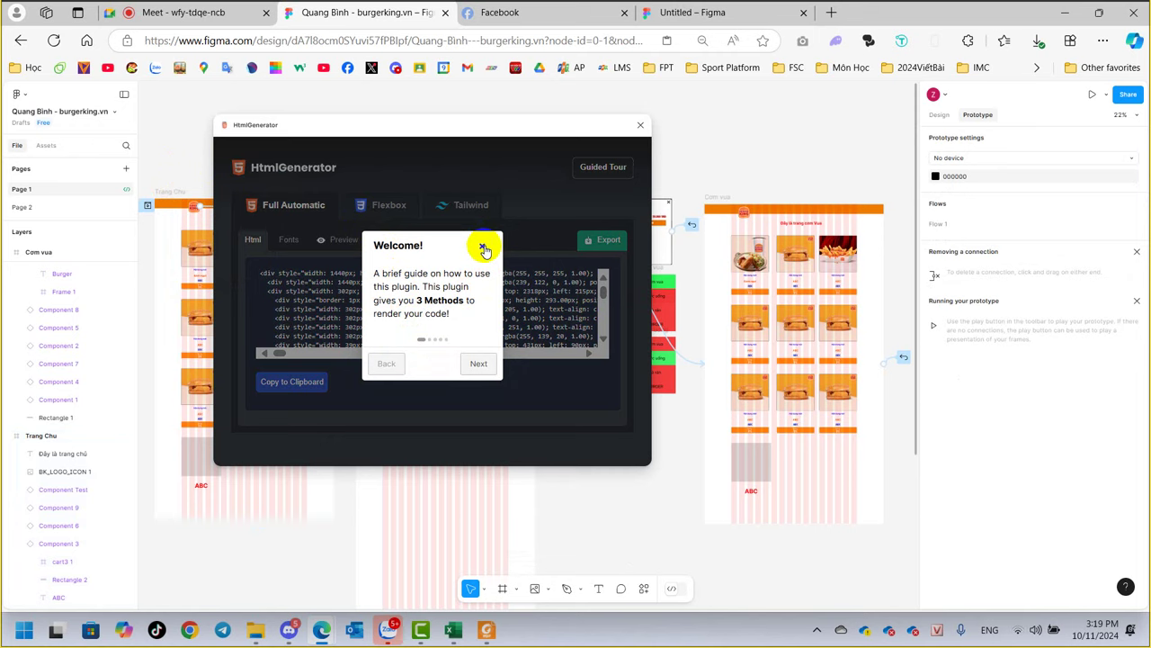
Step: Dismiss the welcome guide, check the Fonts, Preview and Html tabs, then close HtmlGenerator
click(483, 250)
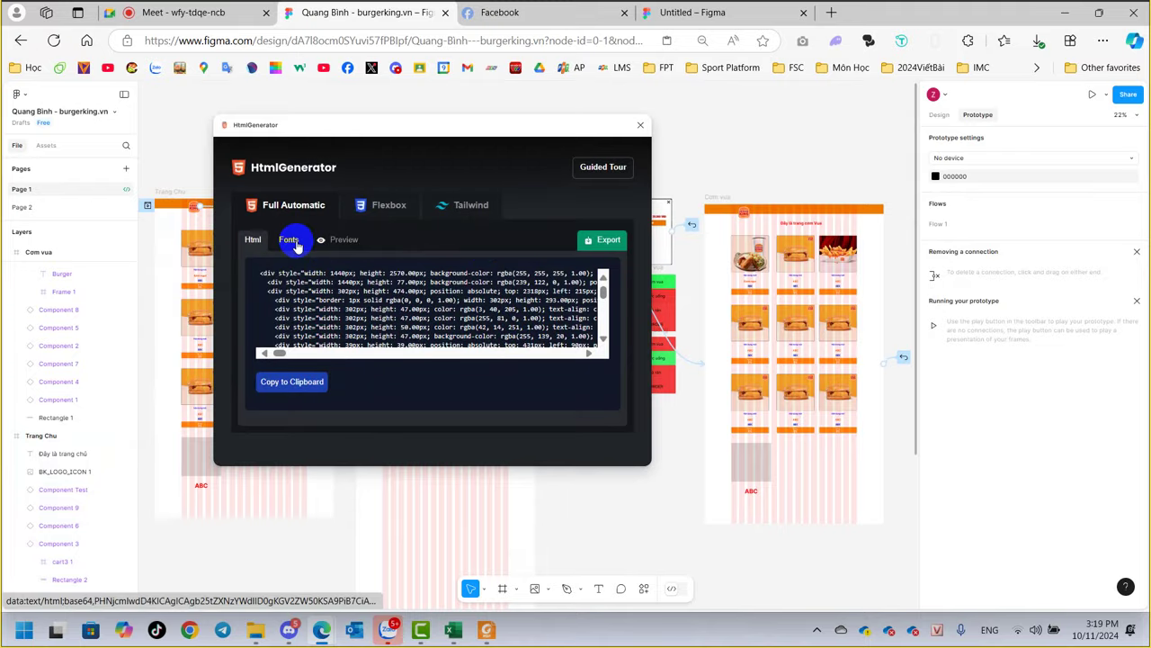
click(286, 385)
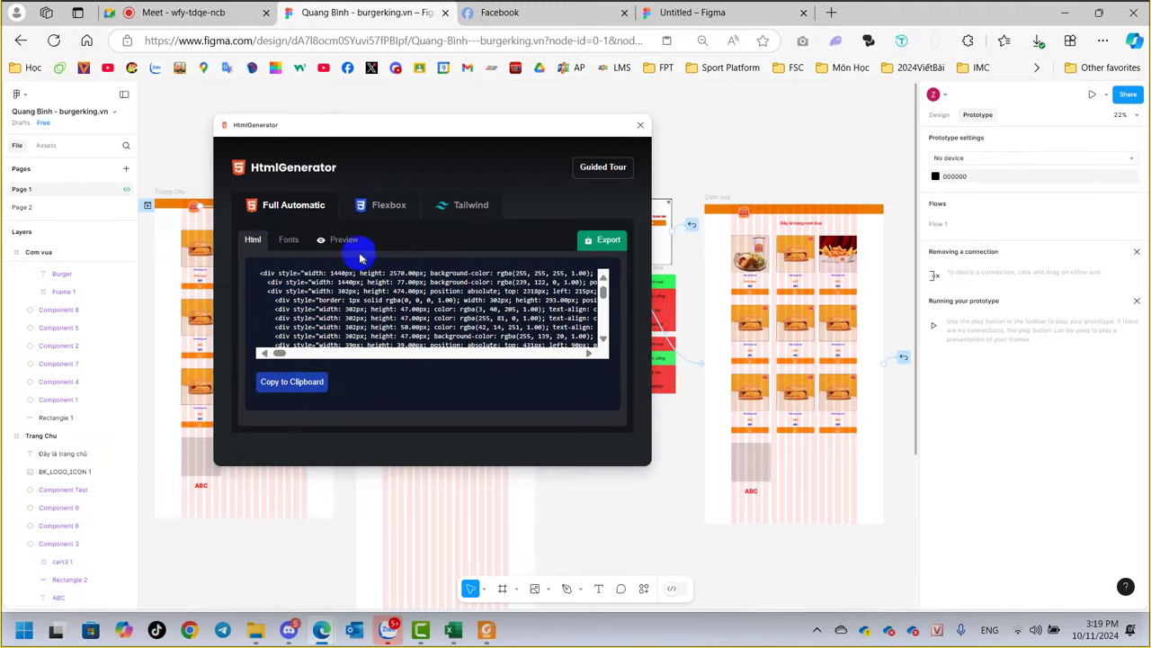
click(289, 243)
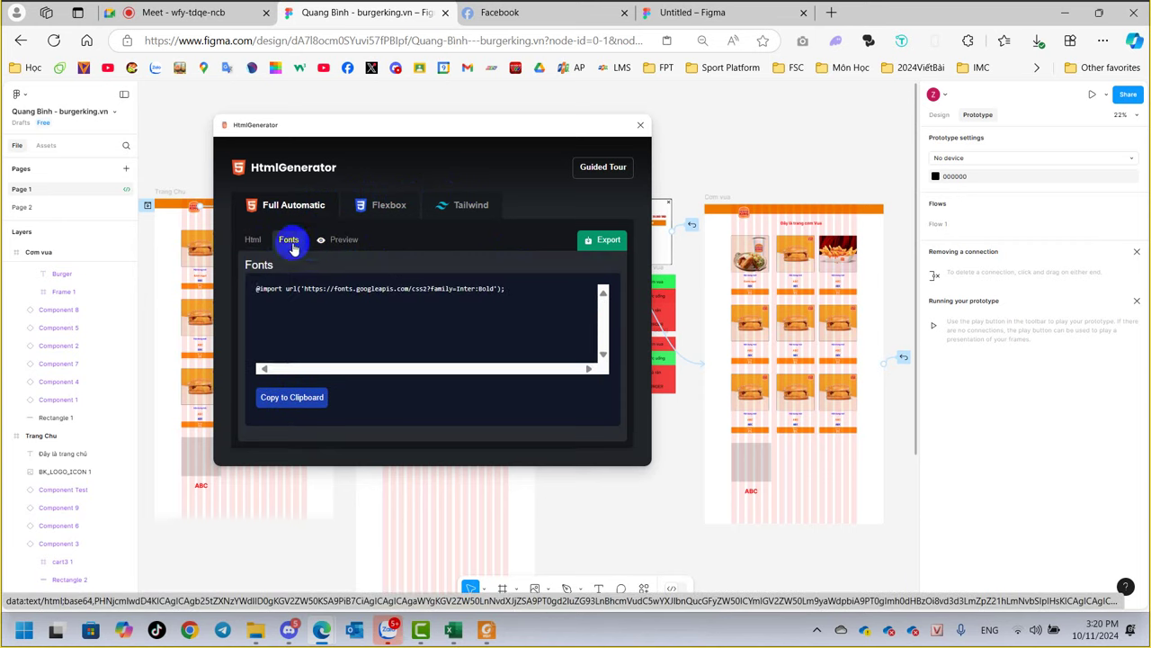
click(331, 245)
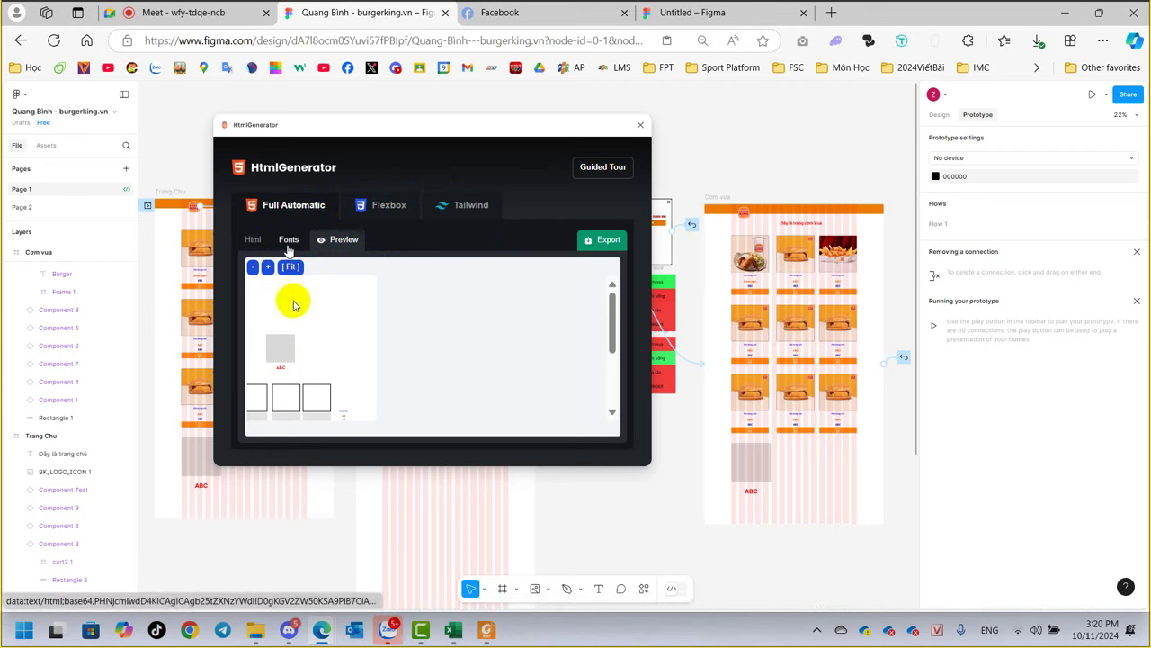
scroll(279, 396, down, 5)
scroll(314, 322, up, 2)
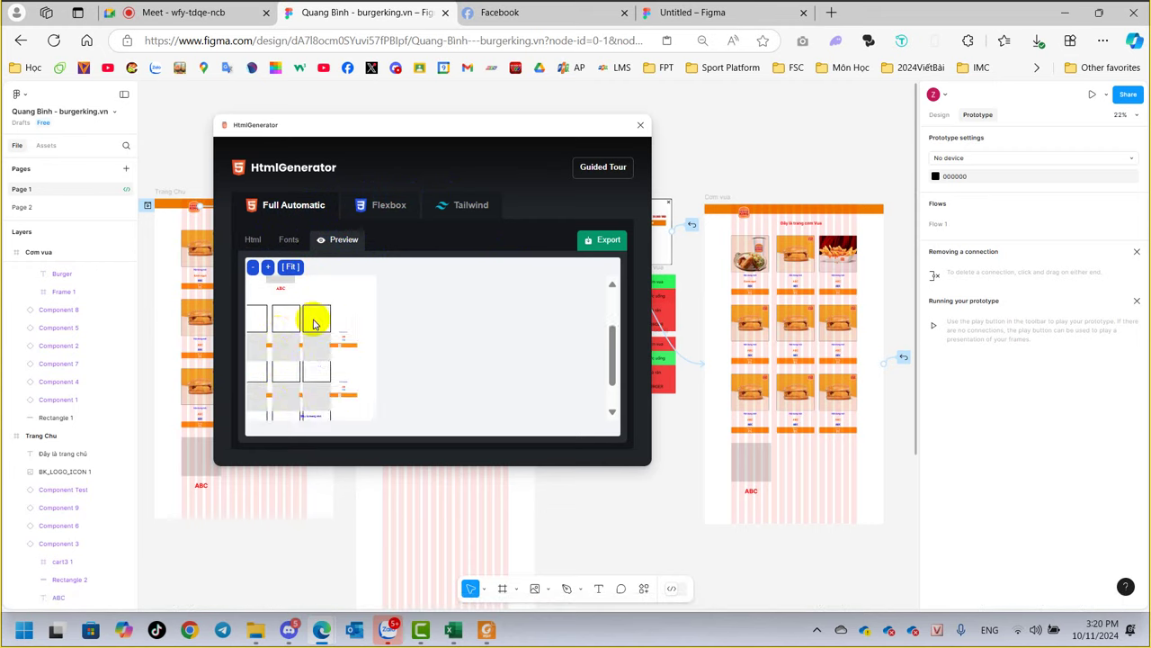
scroll(313, 323, up, 3)
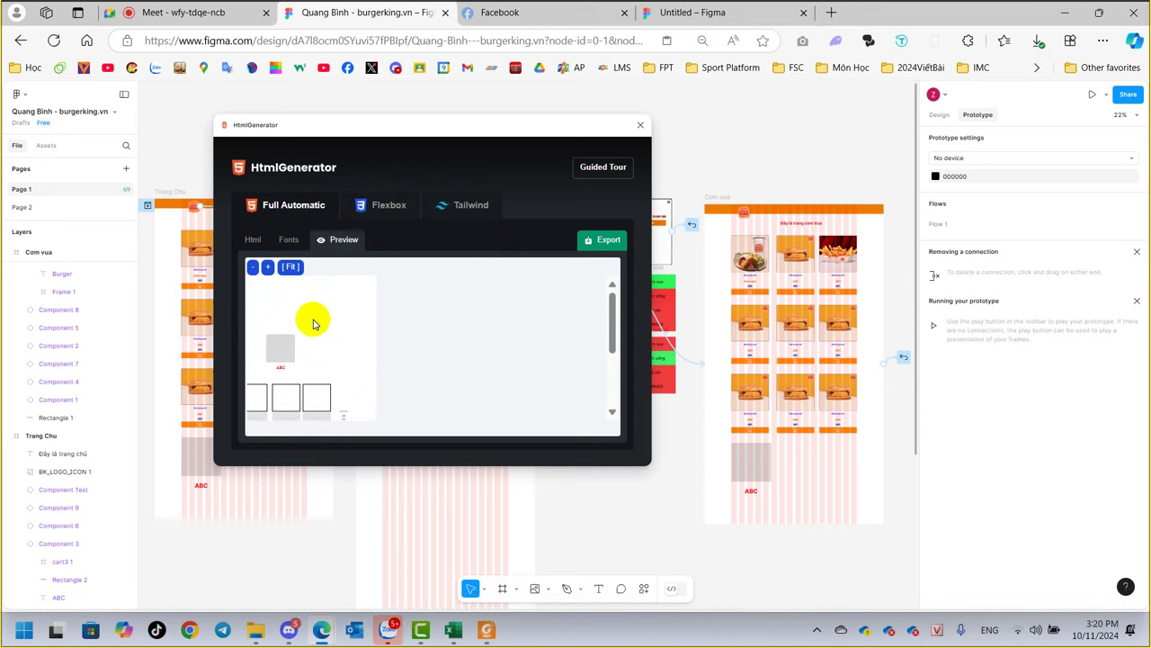
click(257, 241)
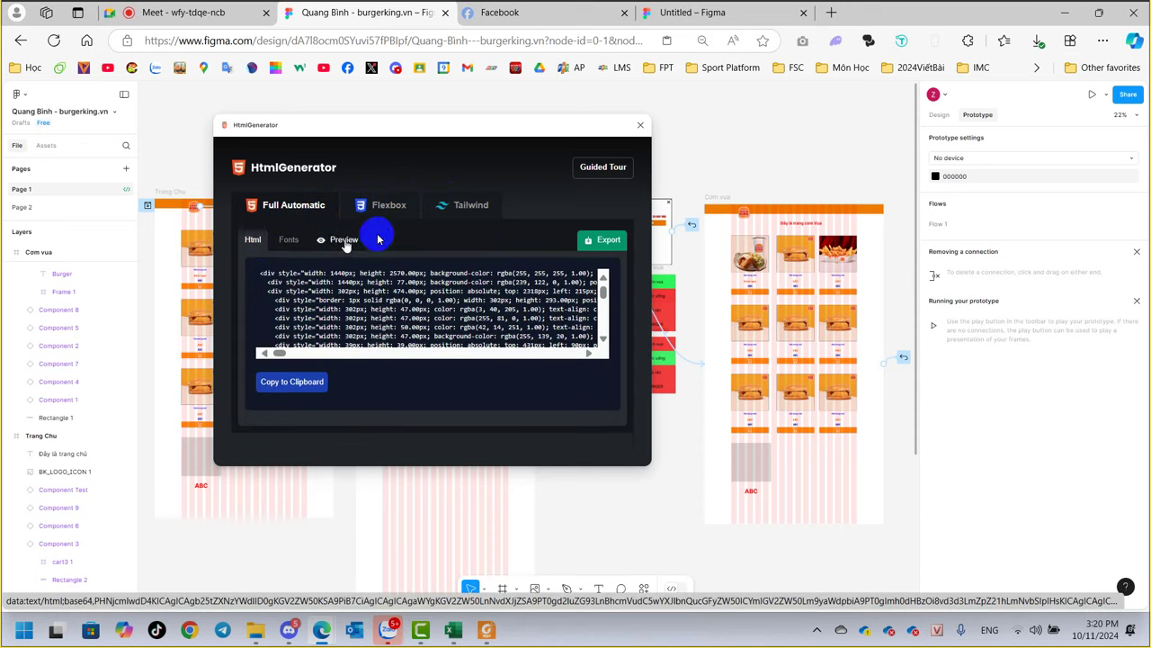
click(640, 126)
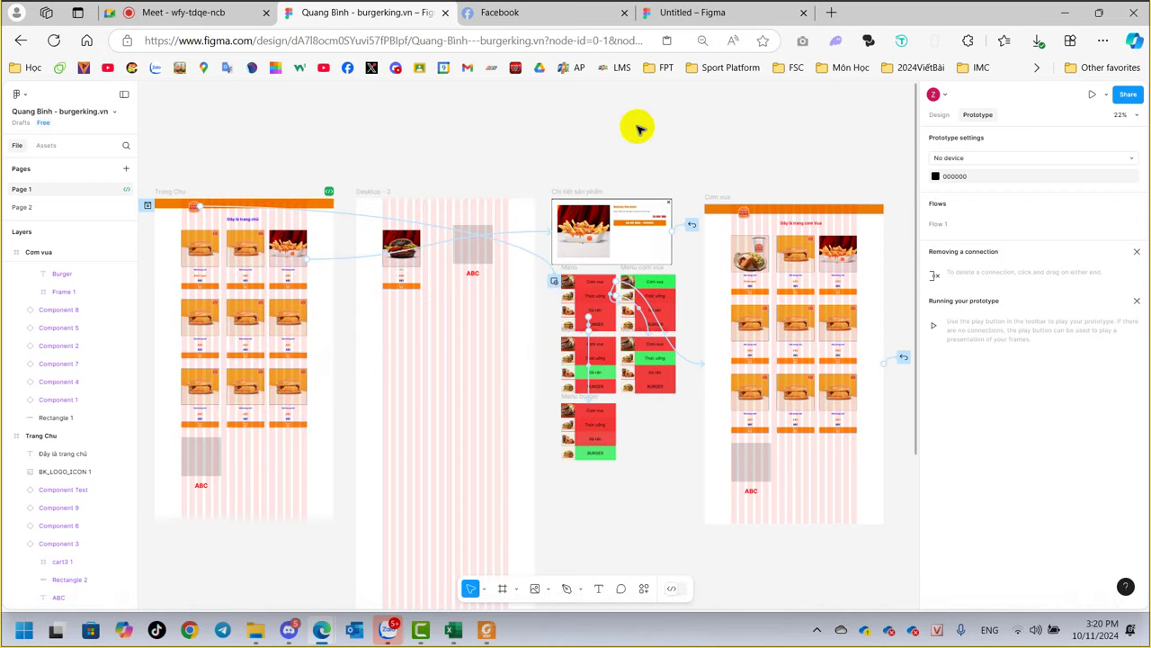
Step: Run HtmlGenerator again on the selected Trang Chu frame, waiting through the page hang
click(179, 192)
right_click(178, 193)
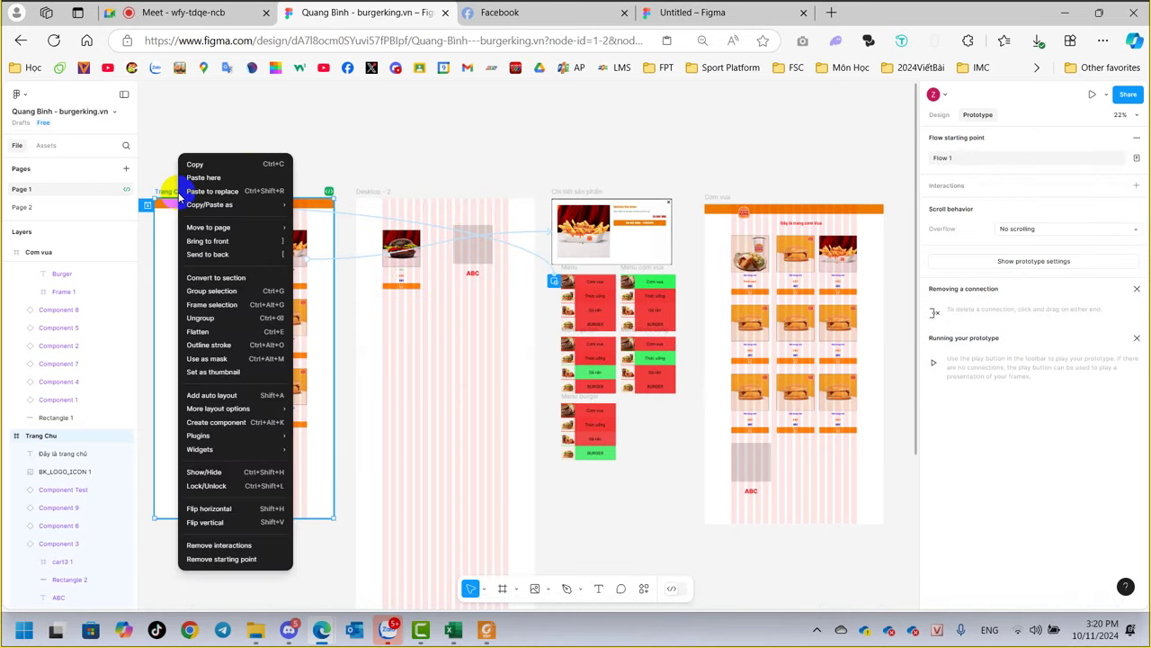
mouse_move(199, 435)
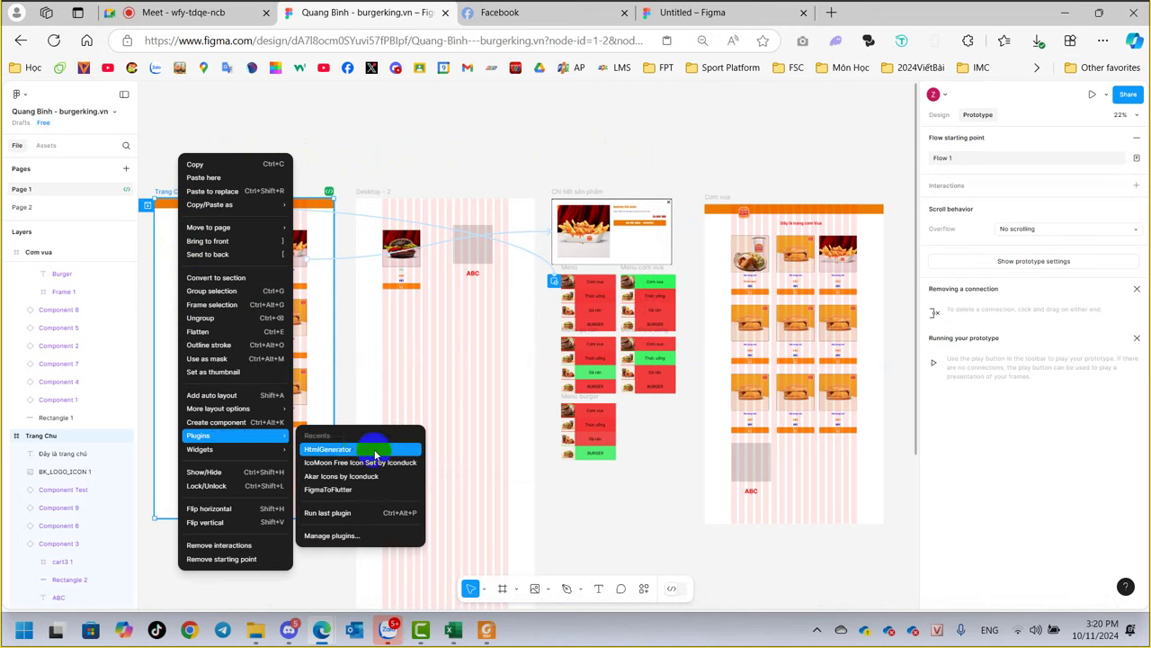
click(375, 451)
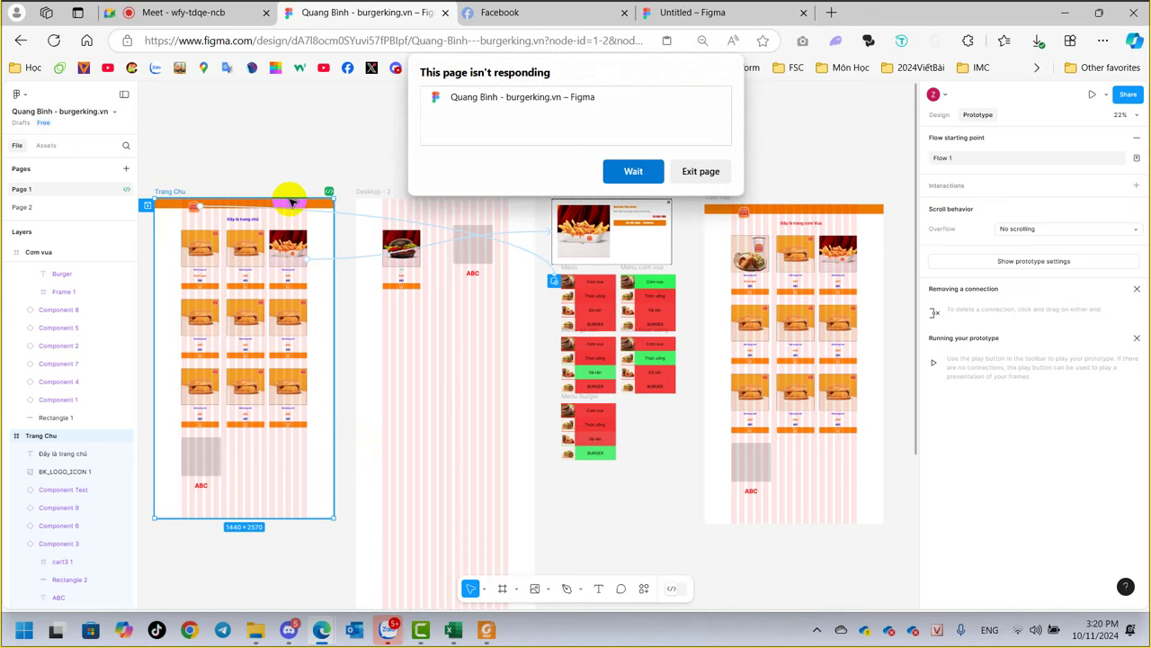
click(646, 171)
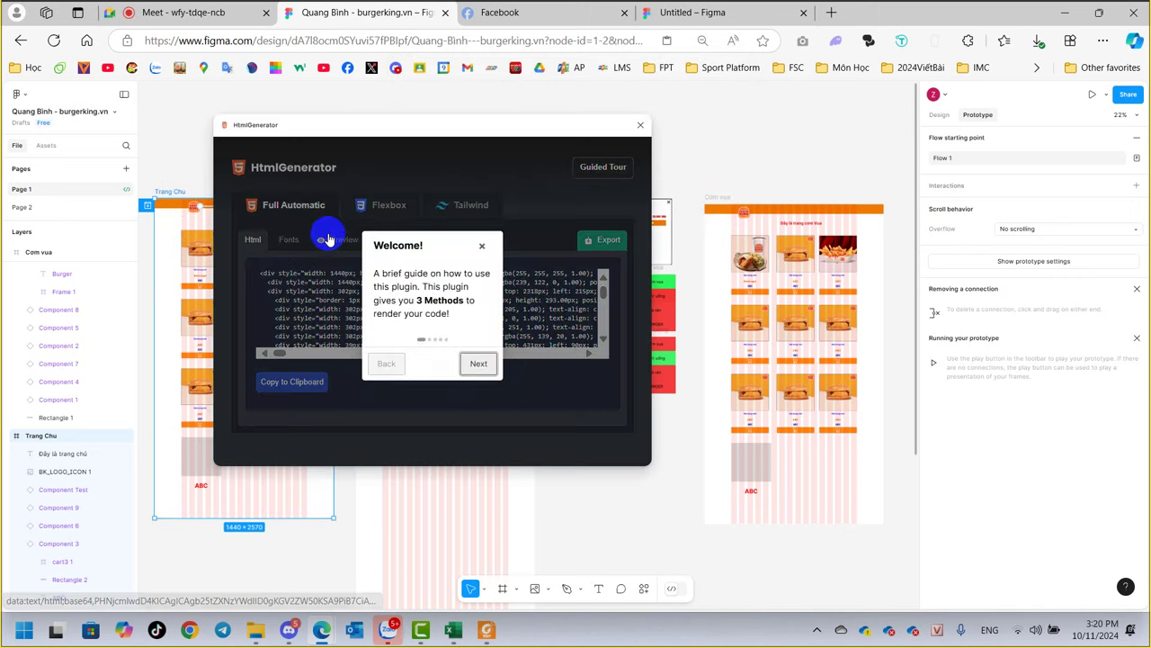
Step: Step through the Full Automatic, Flexbox, Tailwind and preview tour, then view Fonts and Html code
click(477, 365)
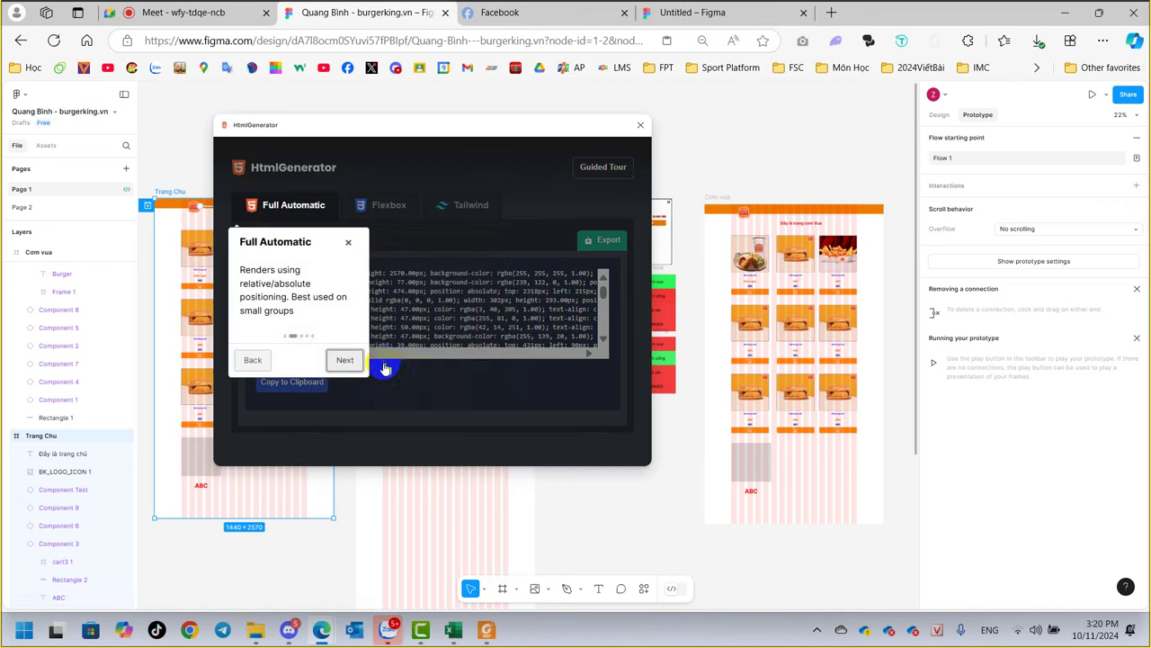
click(346, 361)
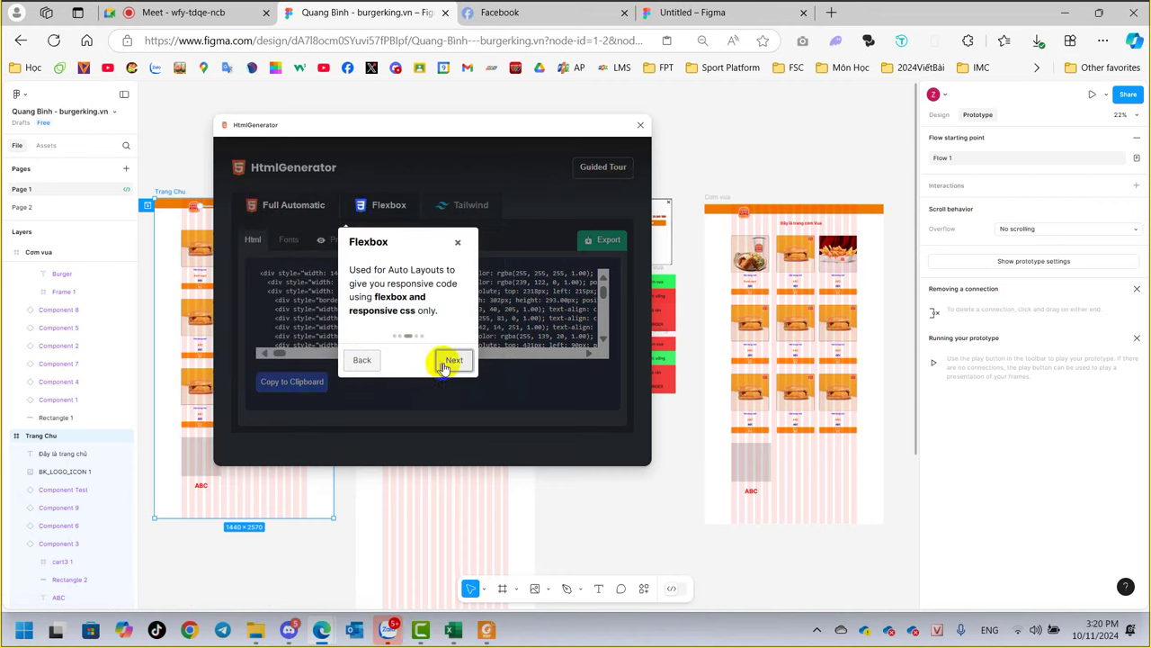
click(447, 361)
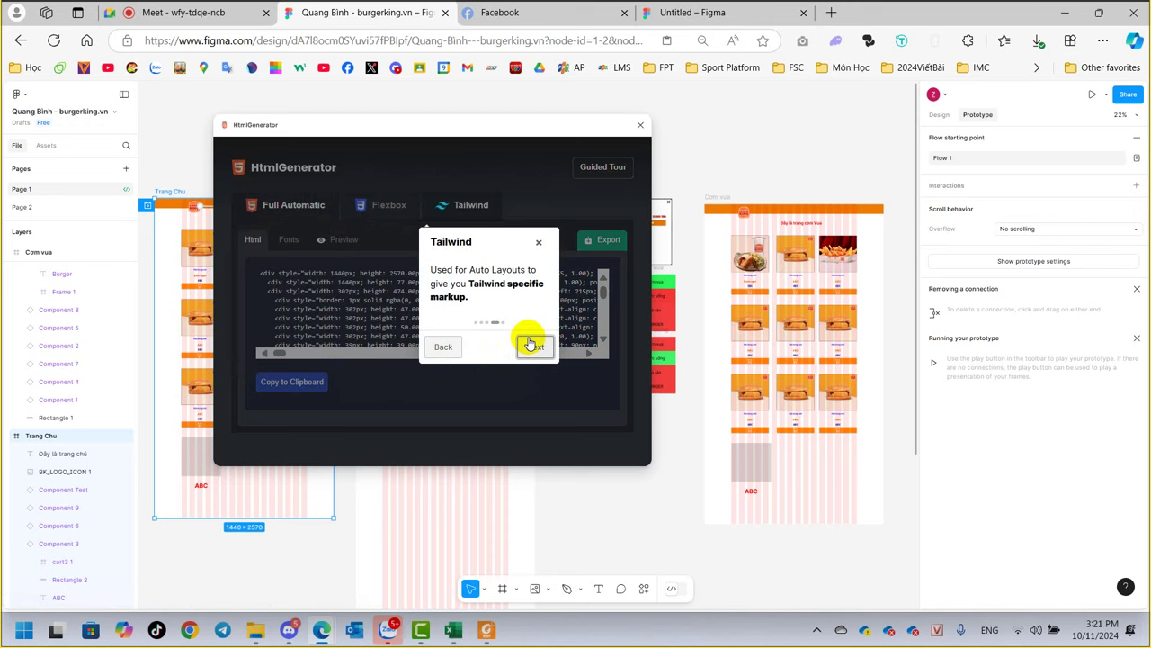
click(530, 344)
click(483, 375)
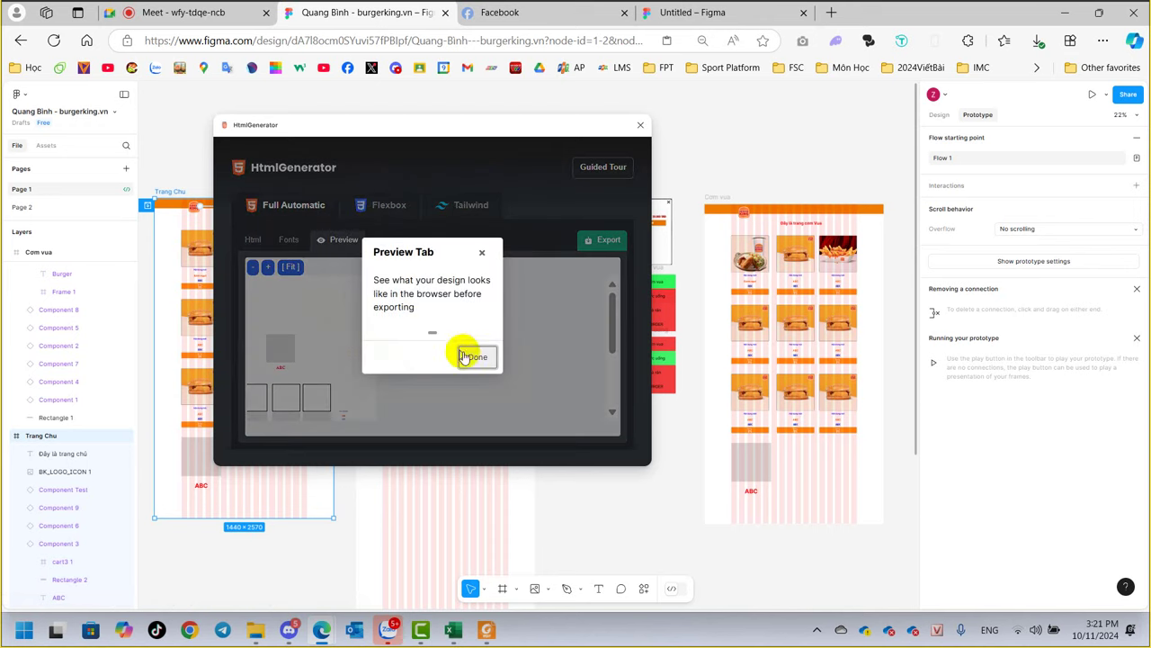
click(479, 359)
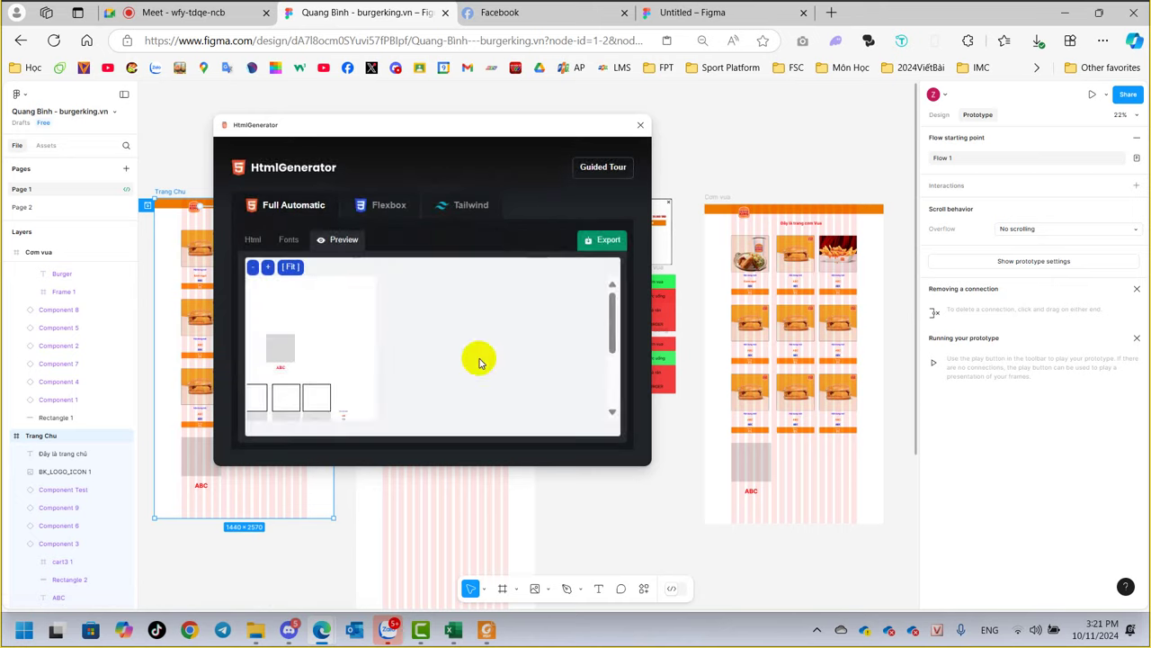
click(288, 239)
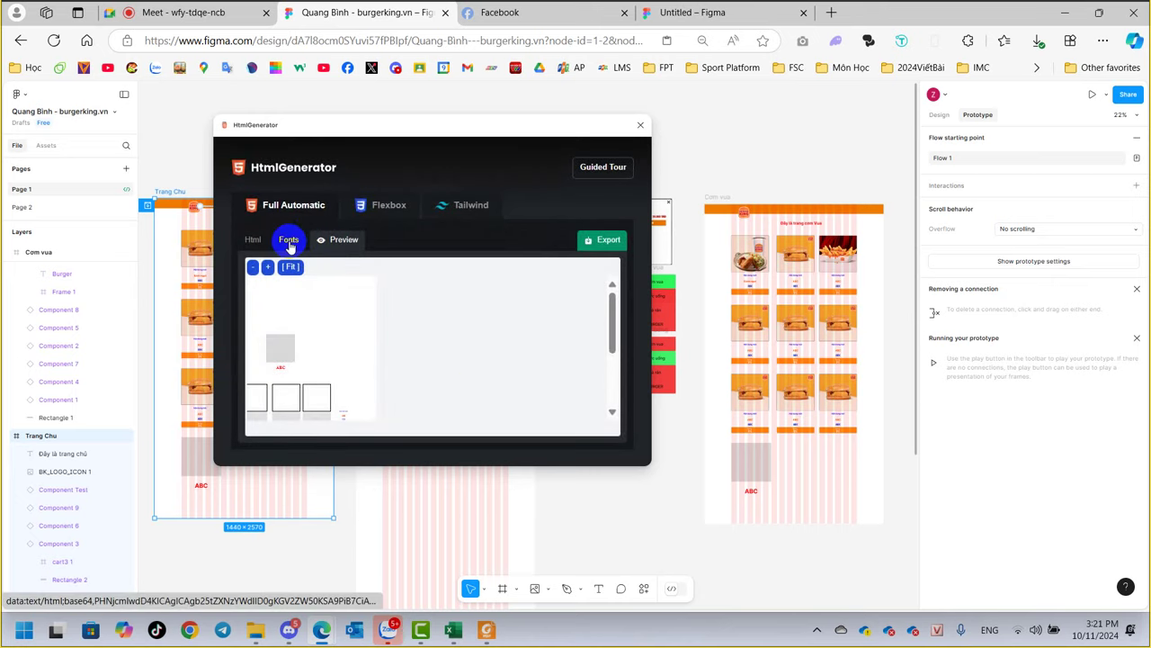
click(254, 241)
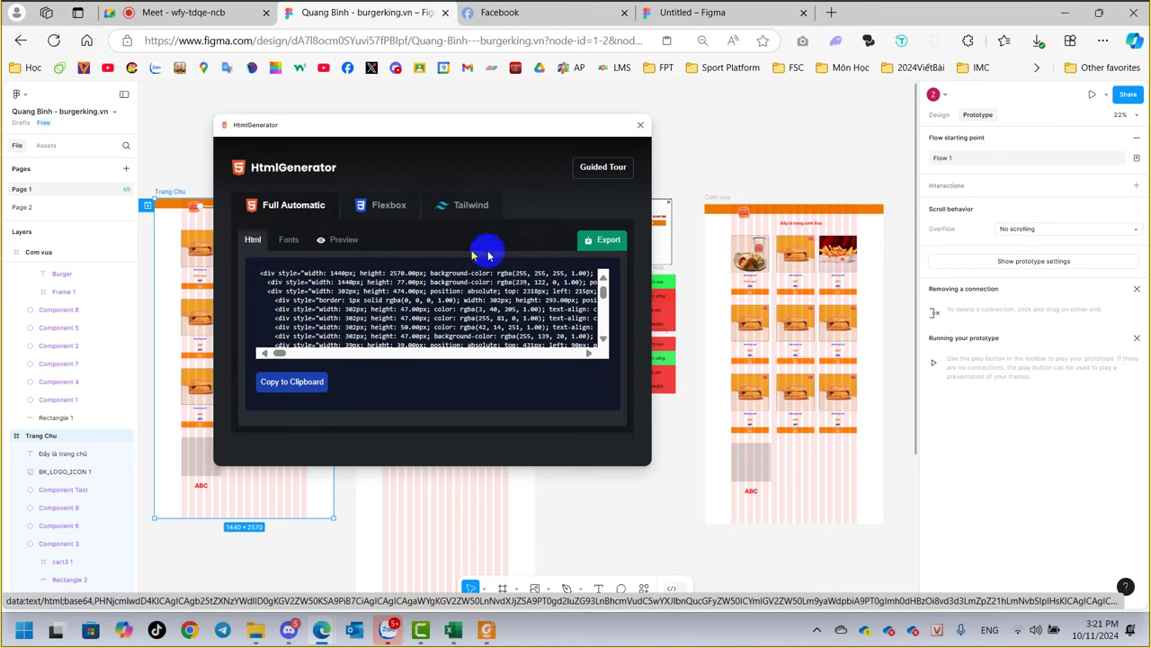
Step: Export the generated code as figma_htmlgenerator_FullAuto.zip and show it in Edge's downloads list
click(609, 240)
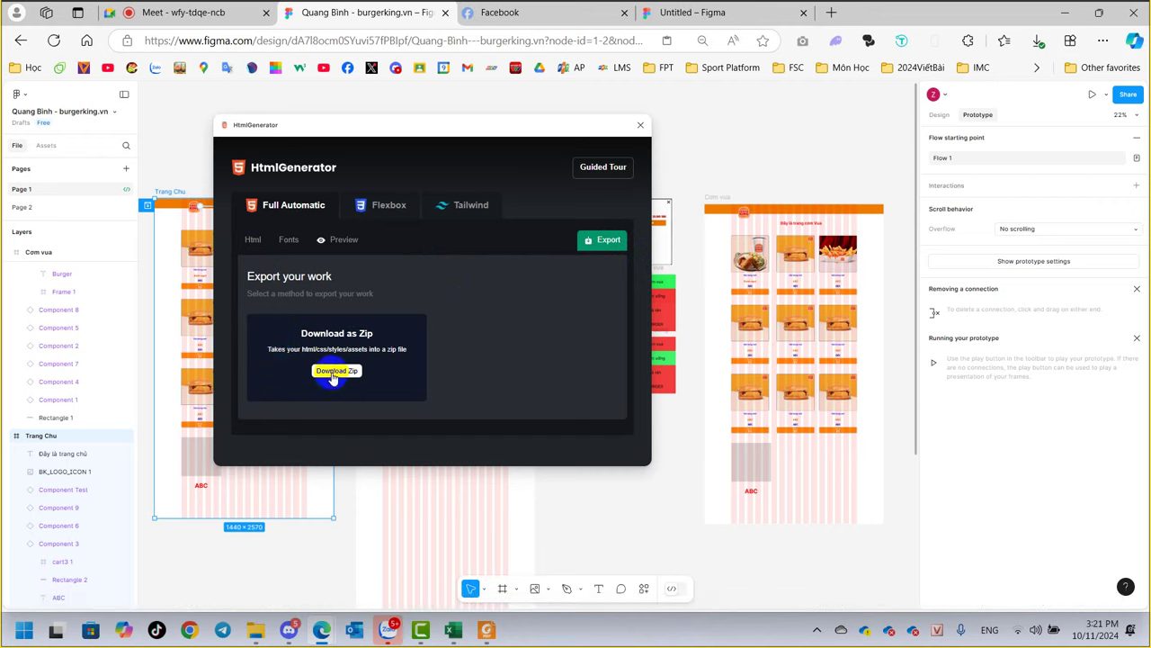
click(1039, 42)
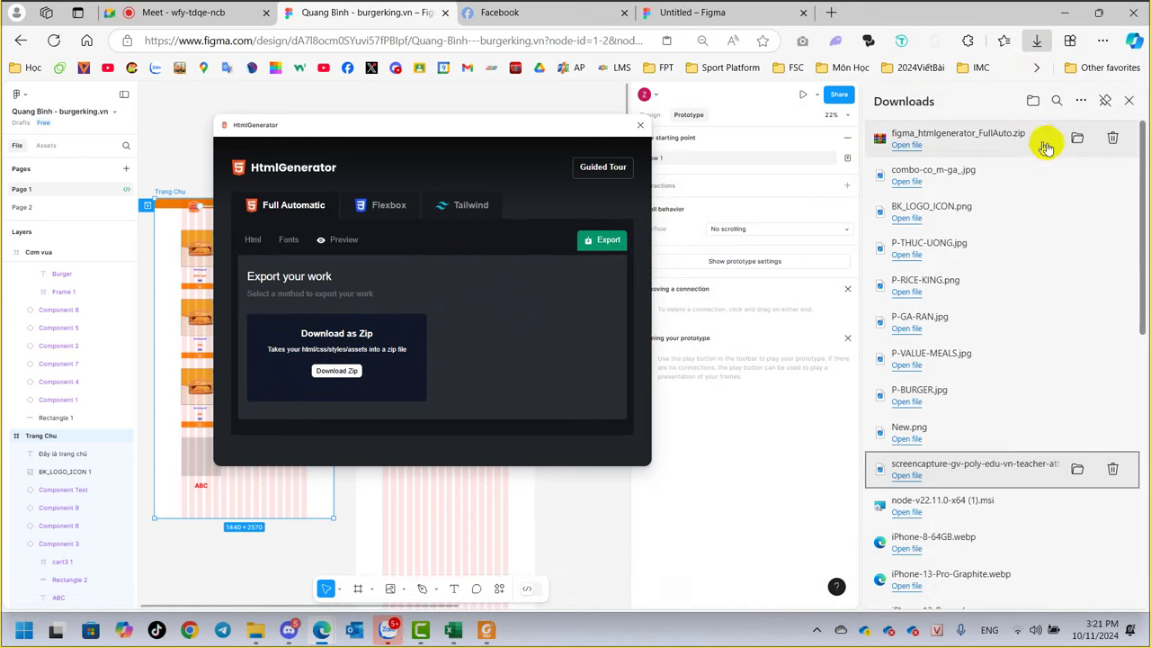
Step: Locate figma_htmlgenerator_FullAuto.zip in its folder and peek at its contents in WinRAR
click(1078, 138)
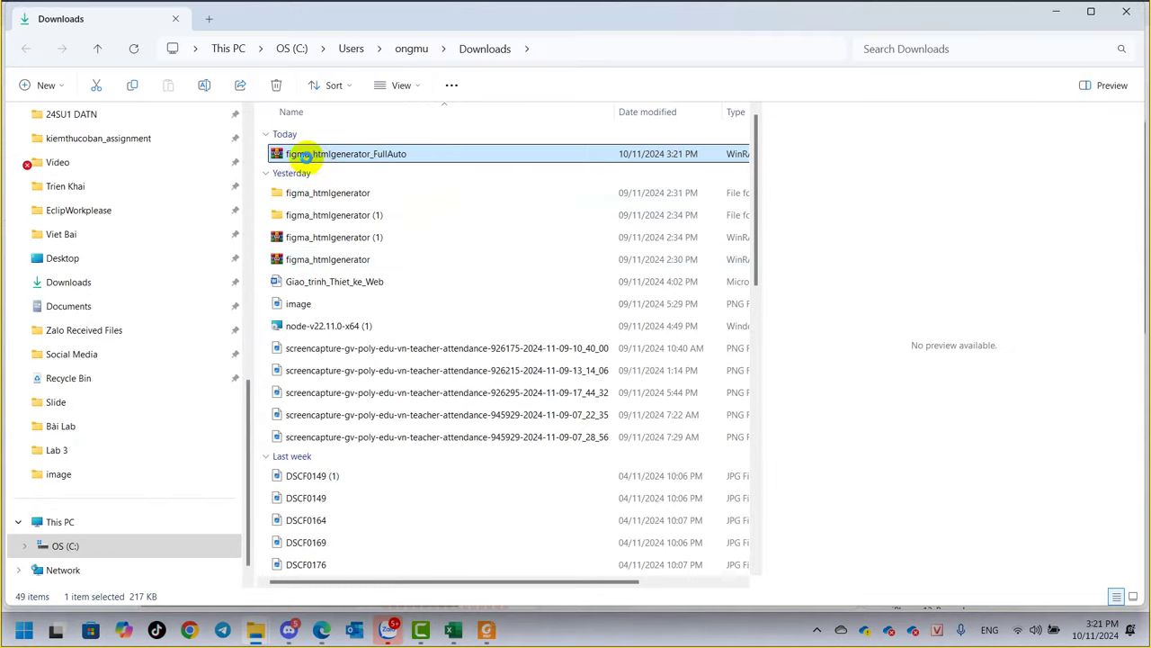
click(305, 155)
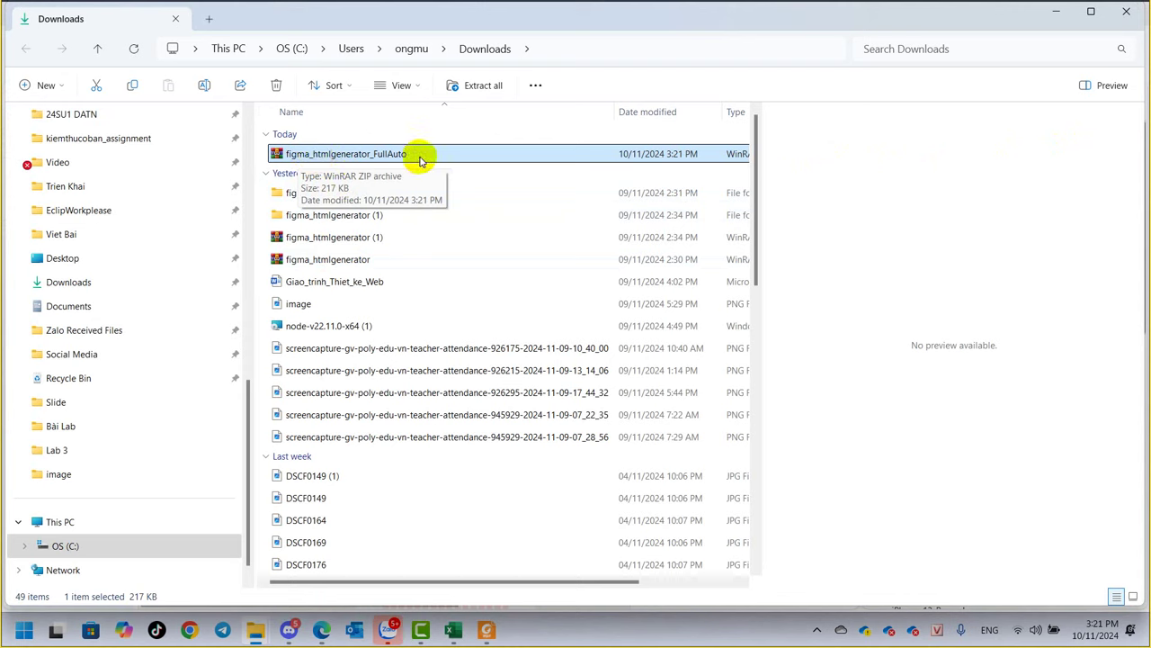
double_click(420, 157)
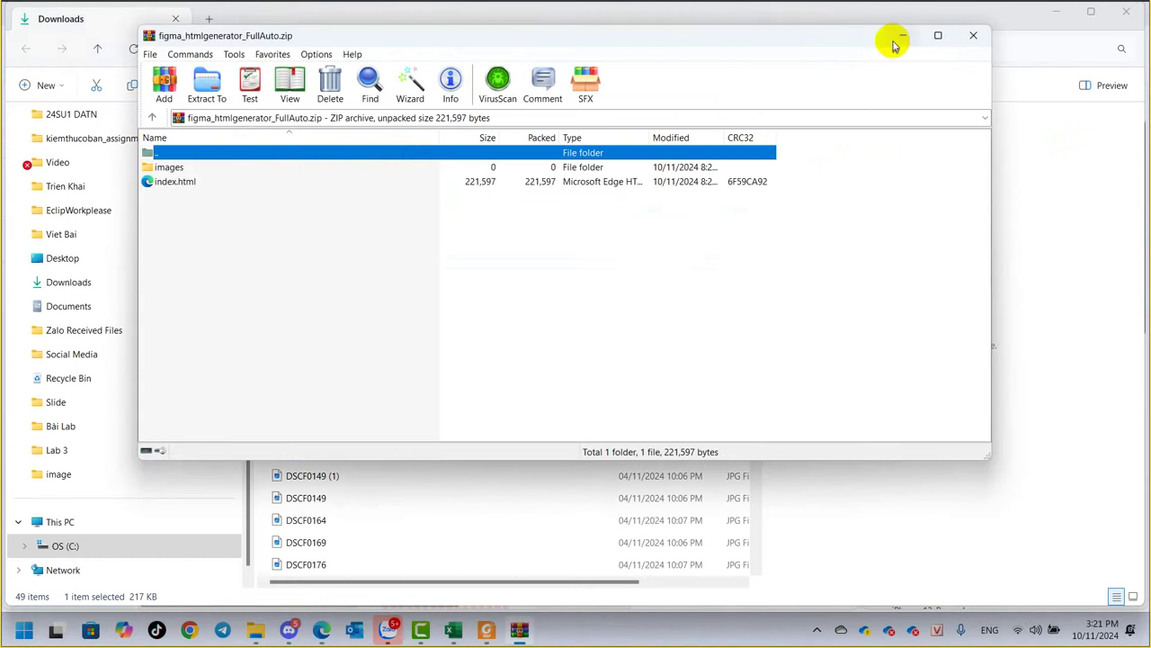
click(974, 35)
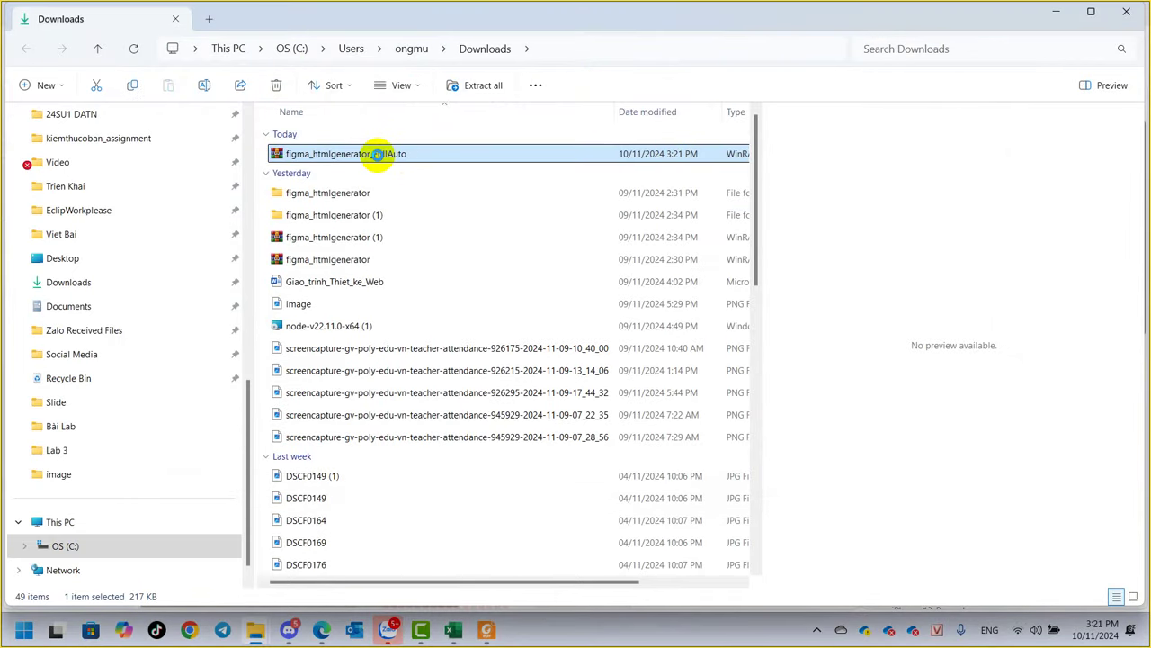
Step: Extract the zip with WinRAR into its own folder, open it and select index
right_click(377, 154)
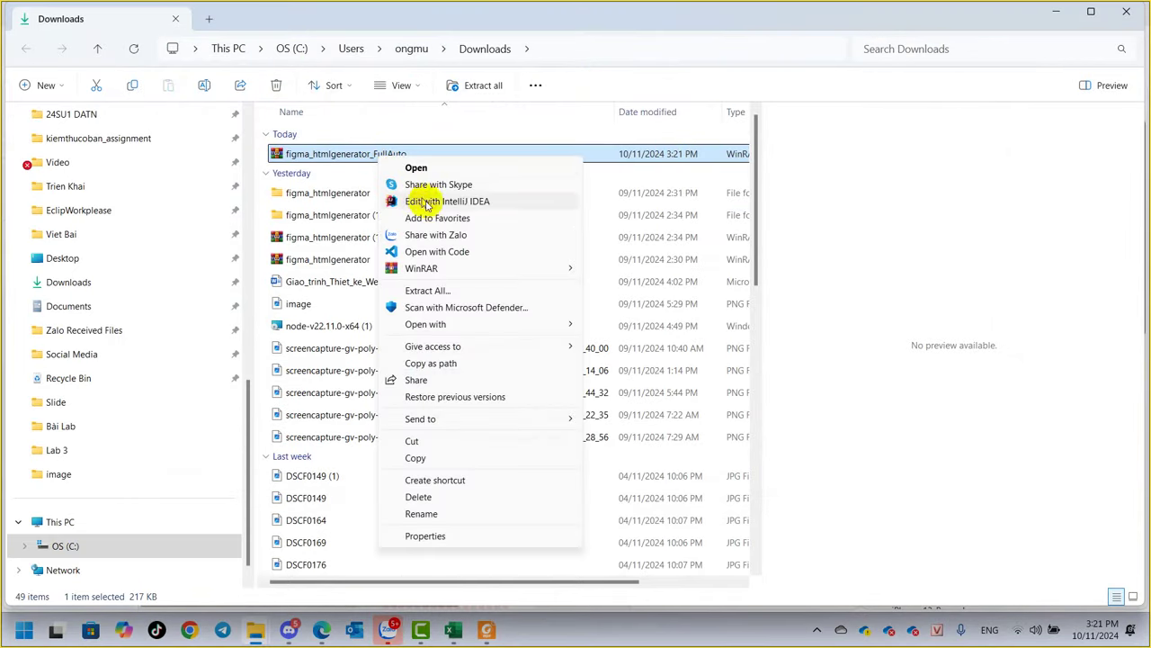
mouse_move(421, 268)
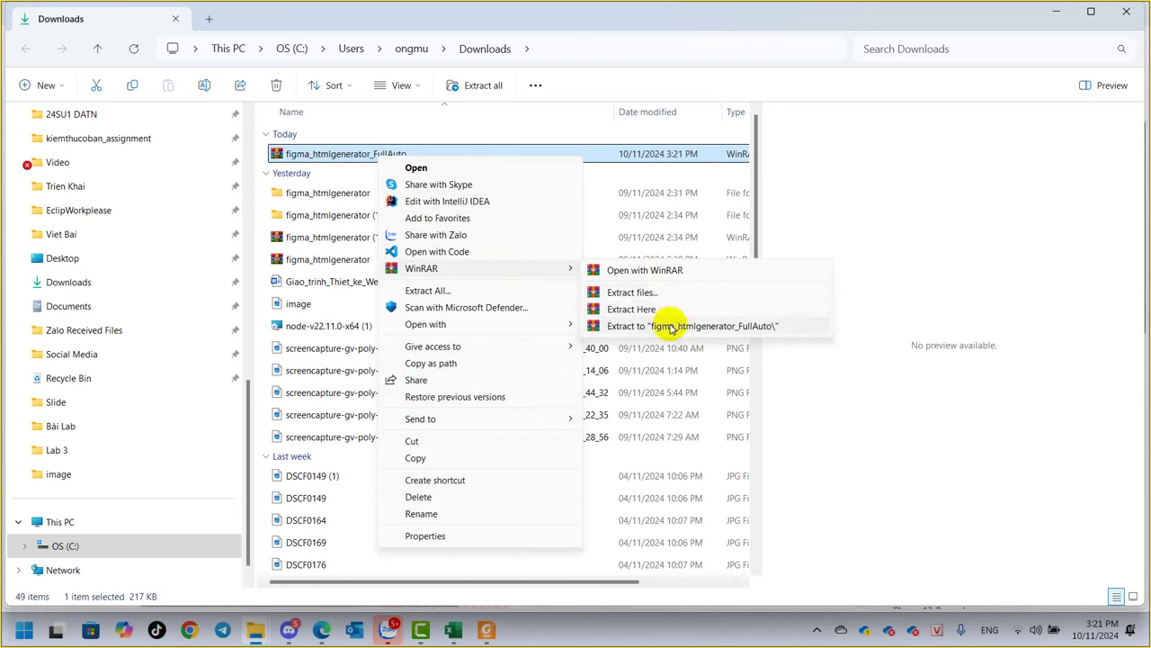
click(670, 328)
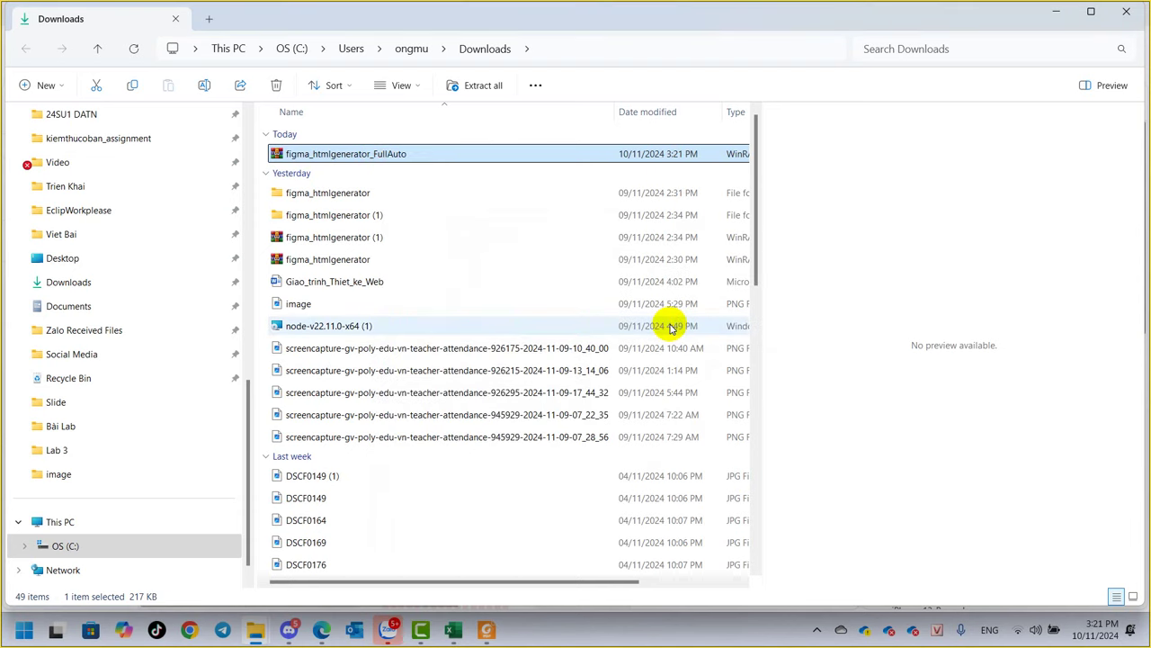
click(379, 176)
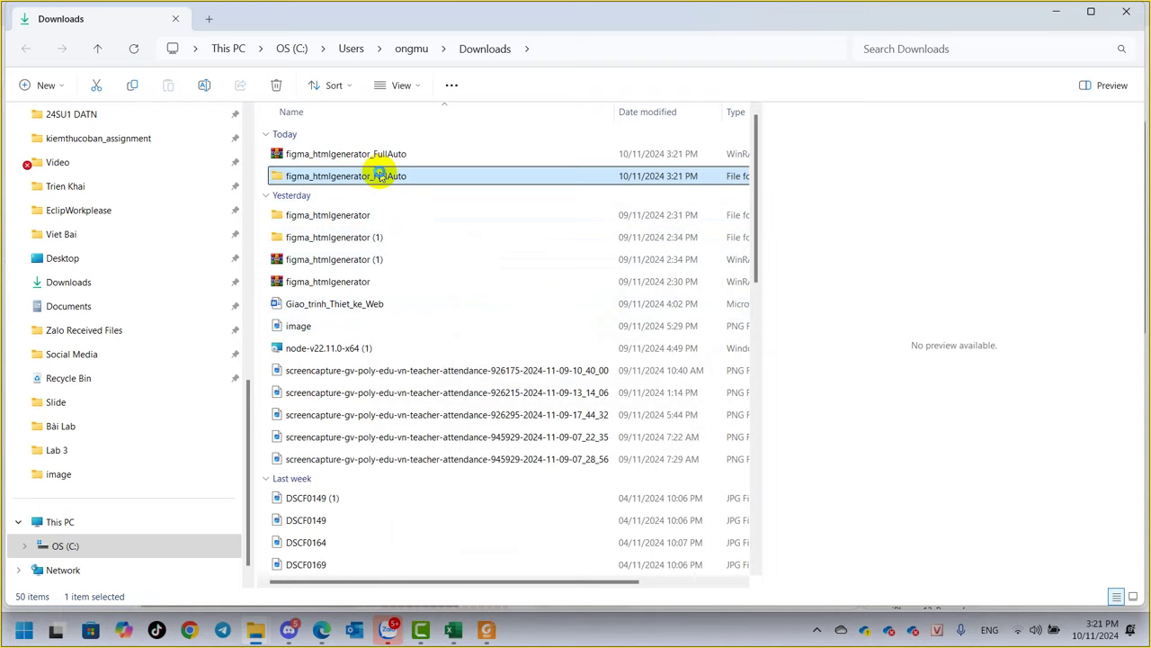
double_click(379, 175)
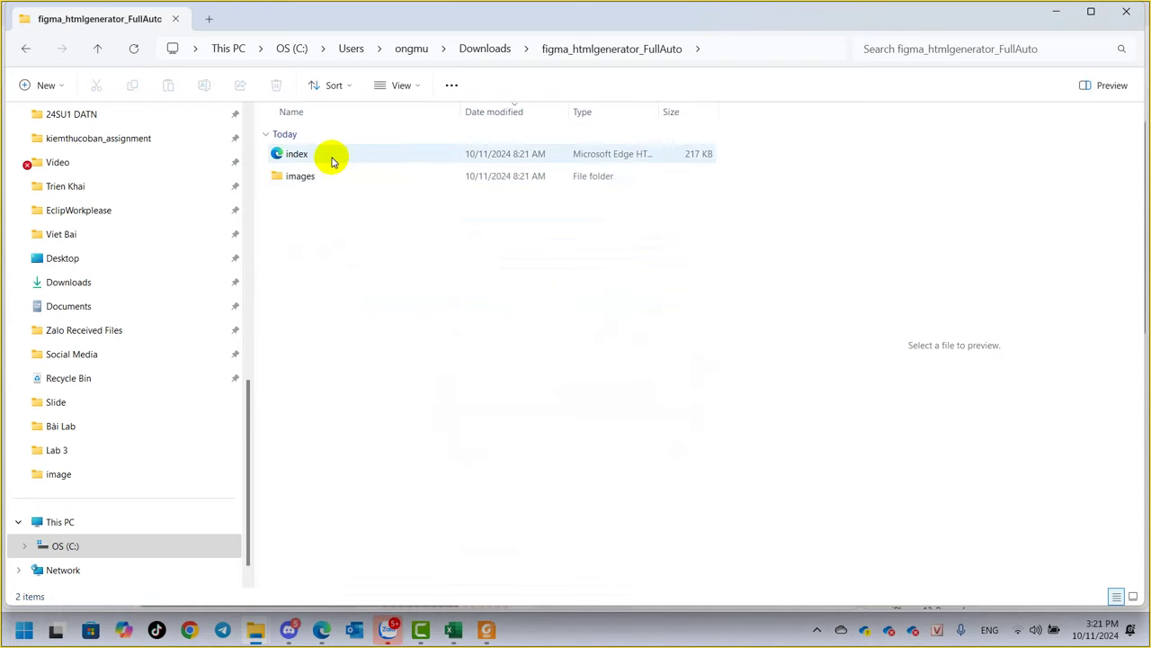
click(329, 158)
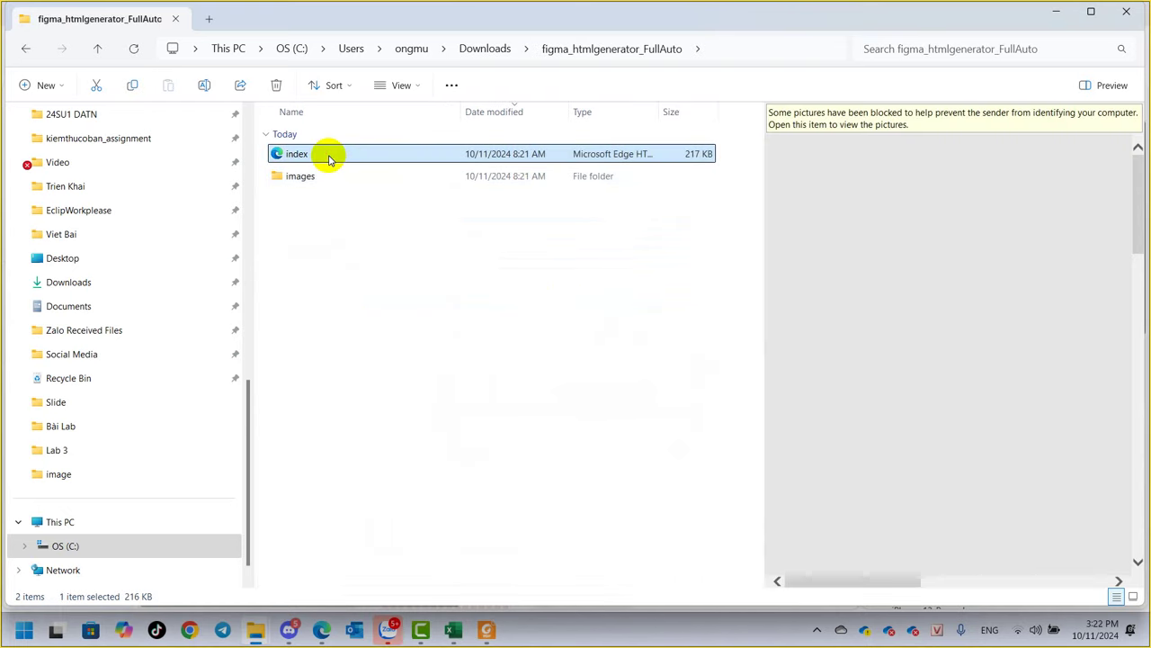
Step: Open index.html in Edge as the Html Generated tab and reload it from the address bar
double_click(329, 159)
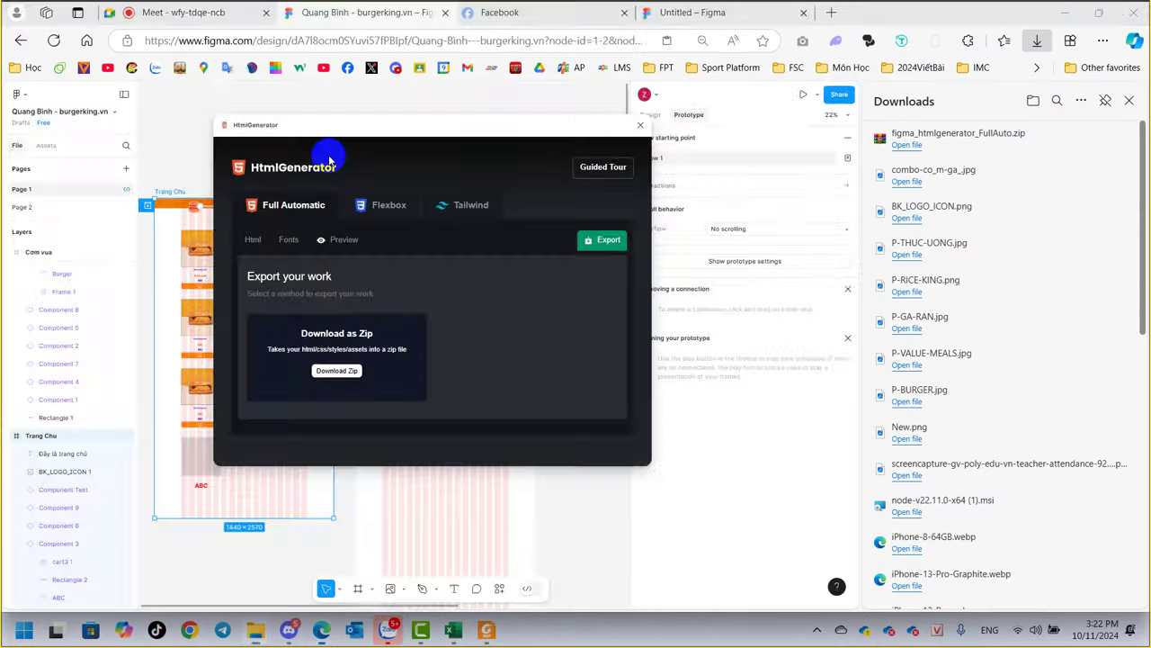
click(1131, 100)
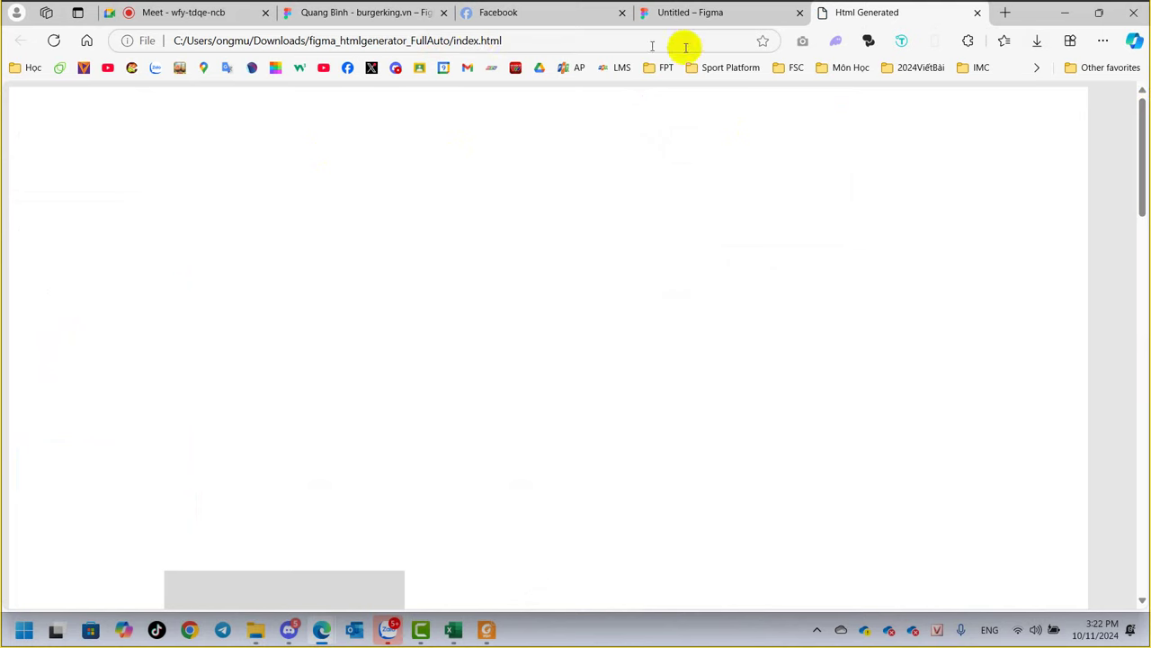
click(430, 41)
click(533, 36)
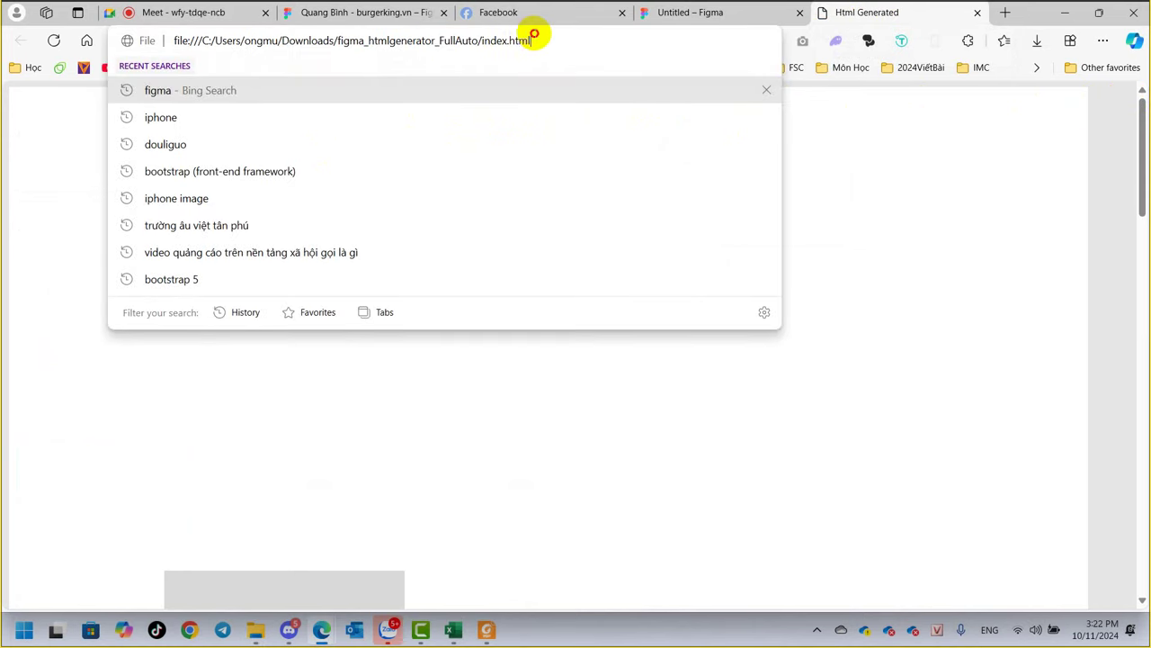
key(Return)
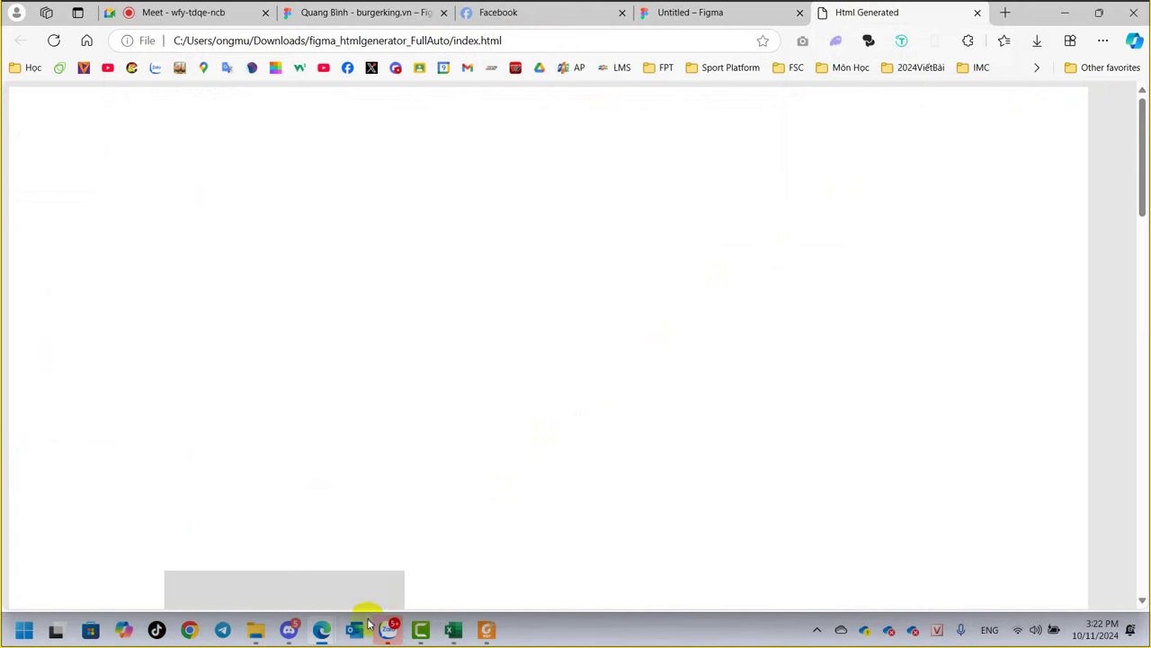
Step: Look through the exported PNGs in the export's images folder, including american_fries_bacon and bk_logo_icon_1
click(256, 629)
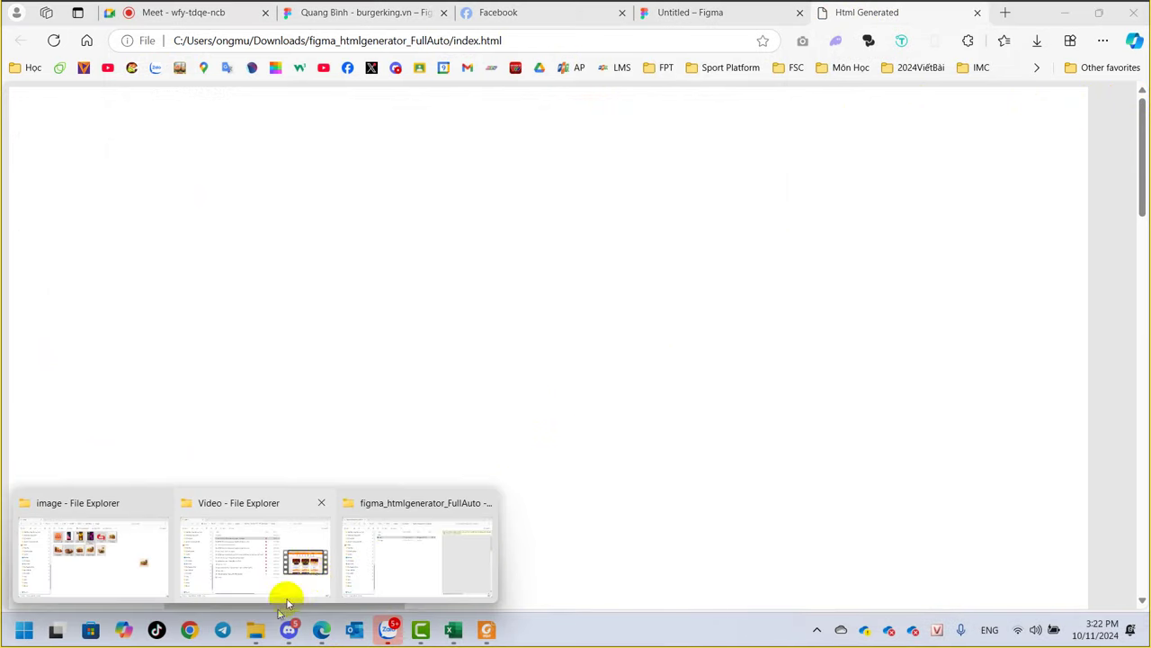
click(391, 574)
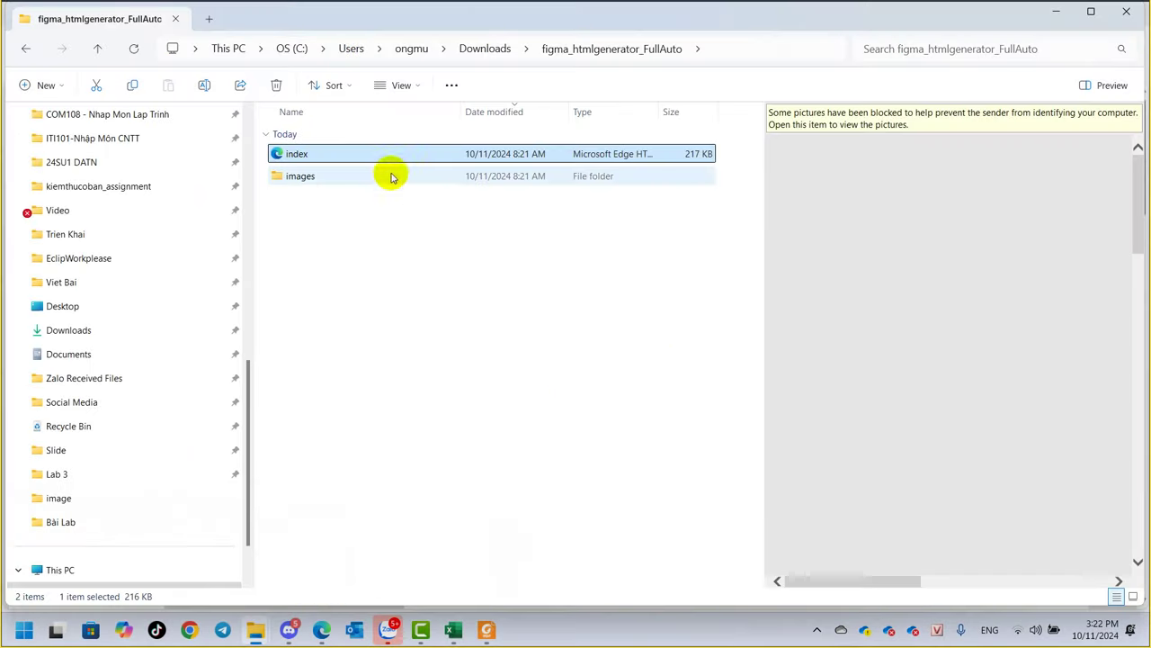
double_click(337, 176)
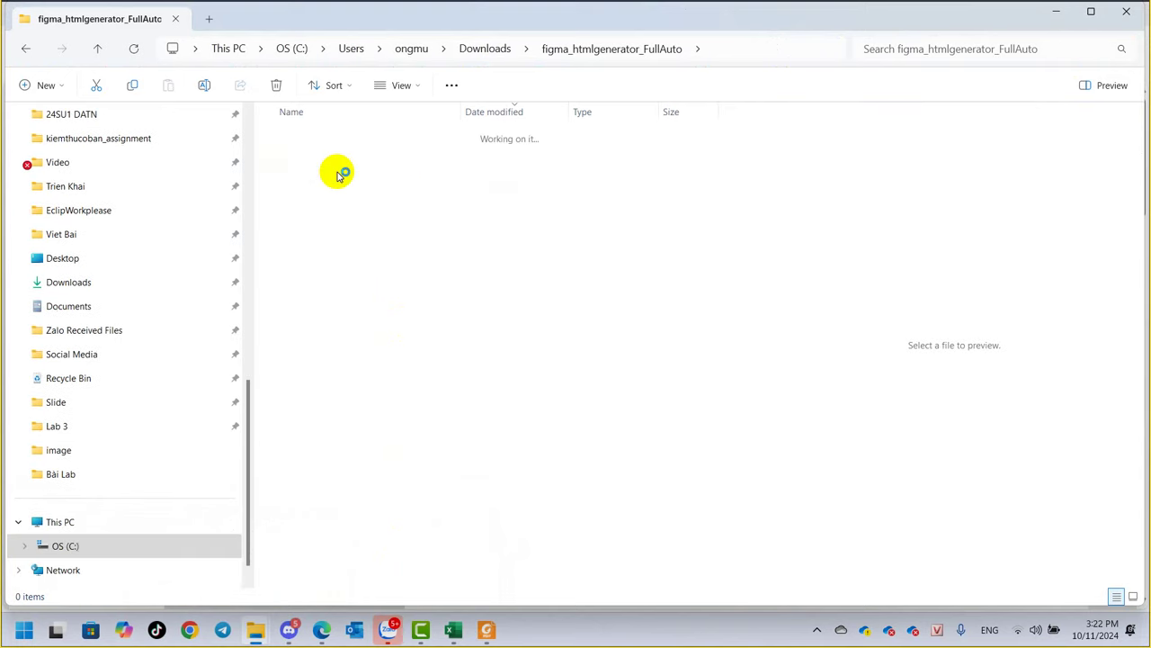
click(350, 155)
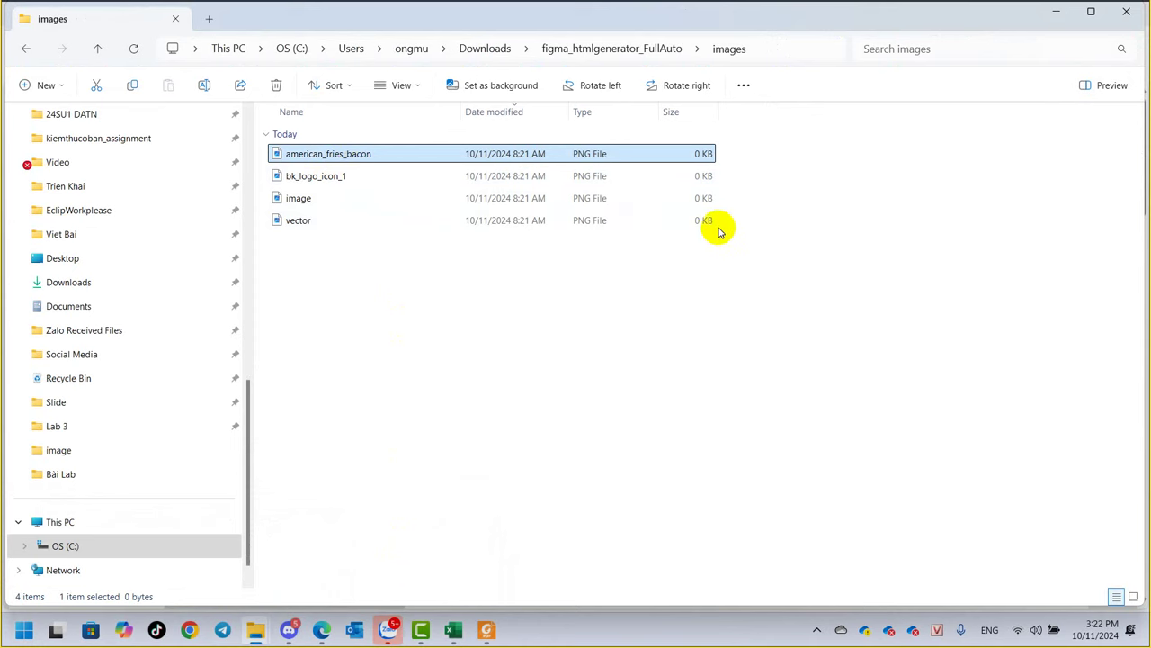
click(335, 176)
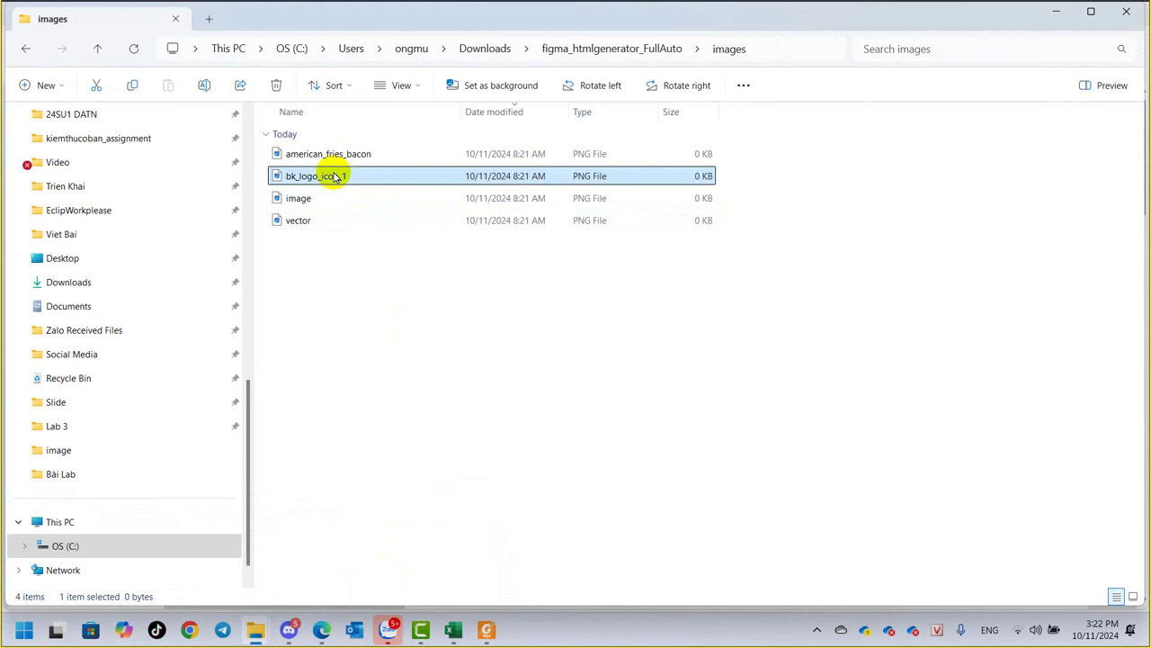
click(1111, 86)
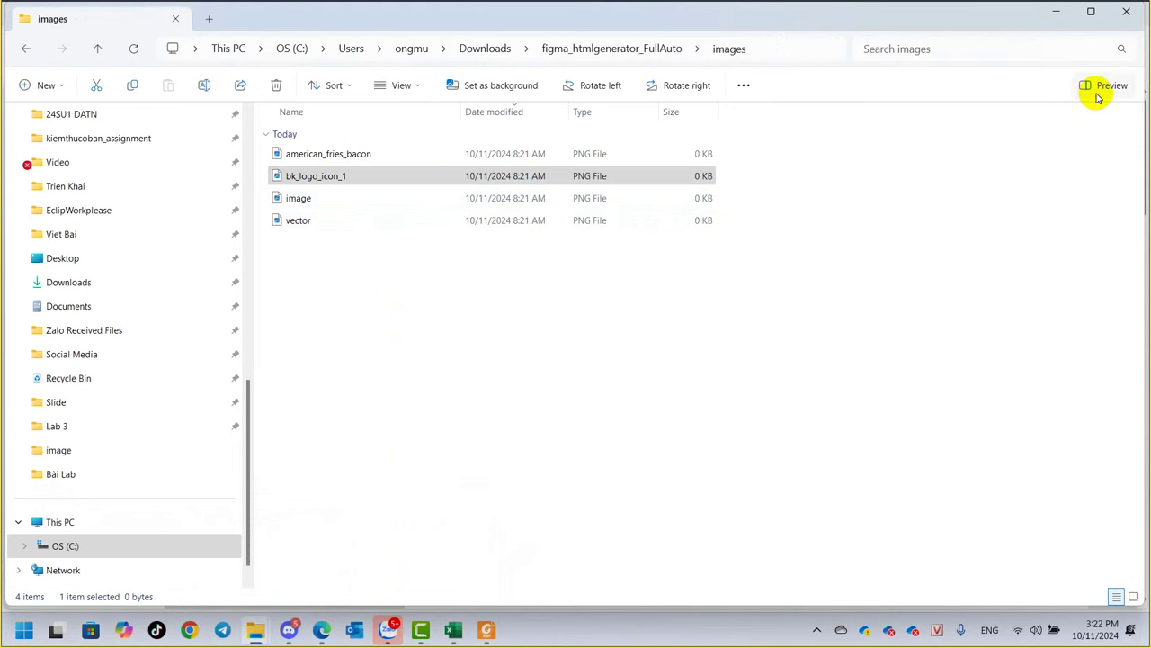
click(345, 198)
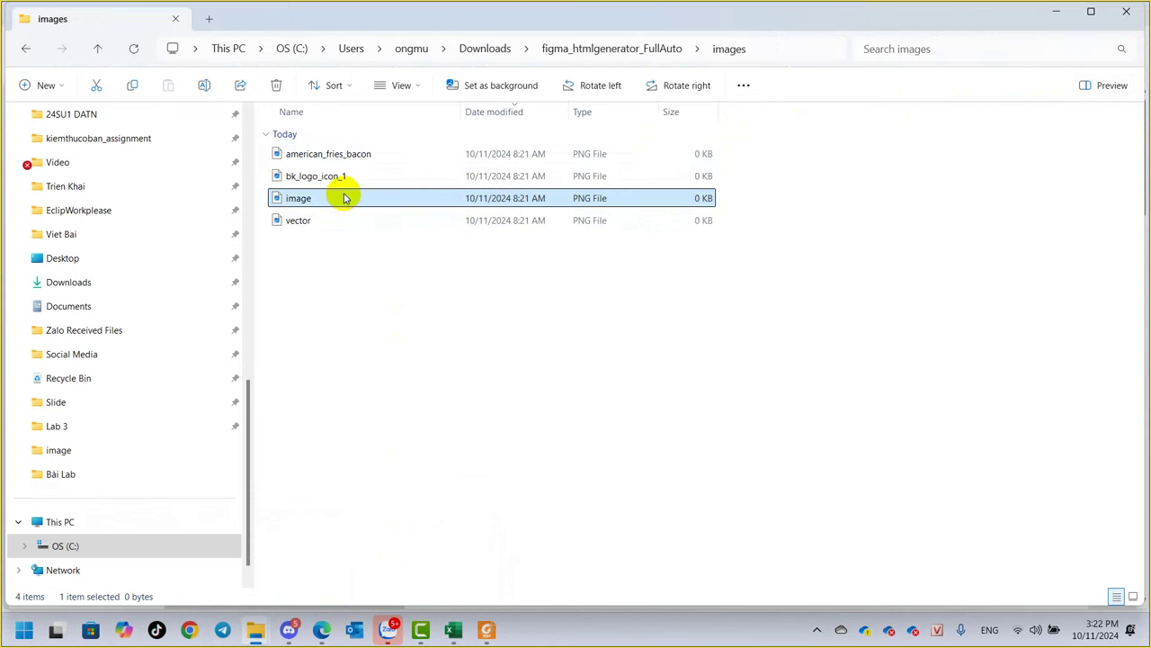
click(609, 50)
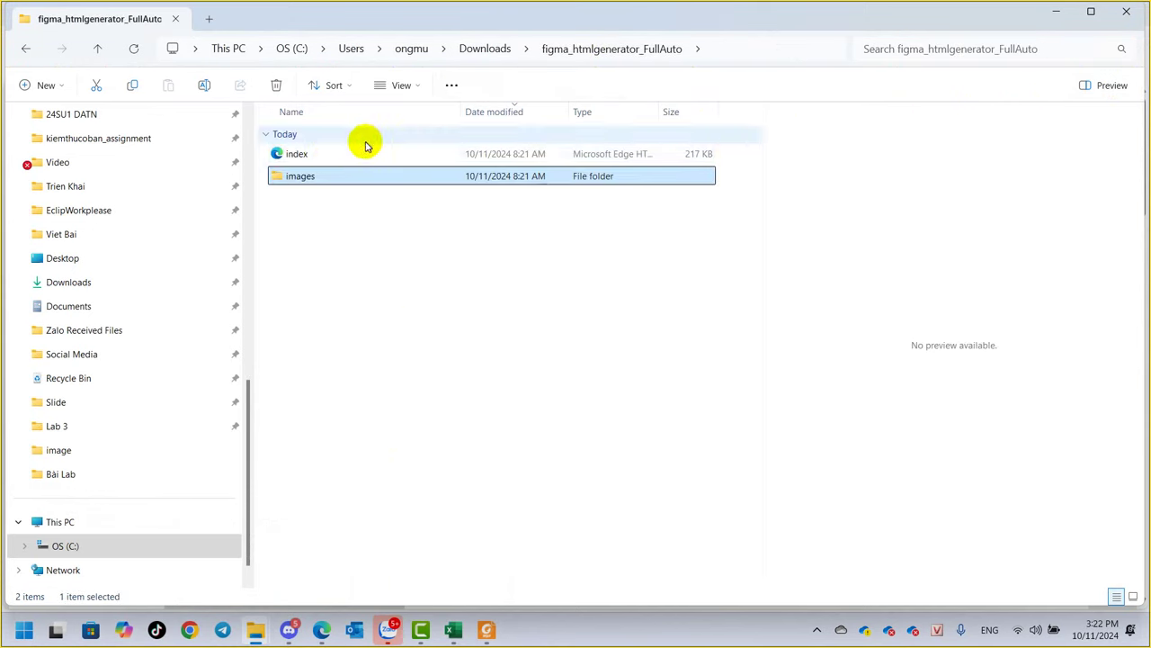
Step: Close the Html Generated tab in Edge, returning to the Untitled Figma file
click(329, 155)
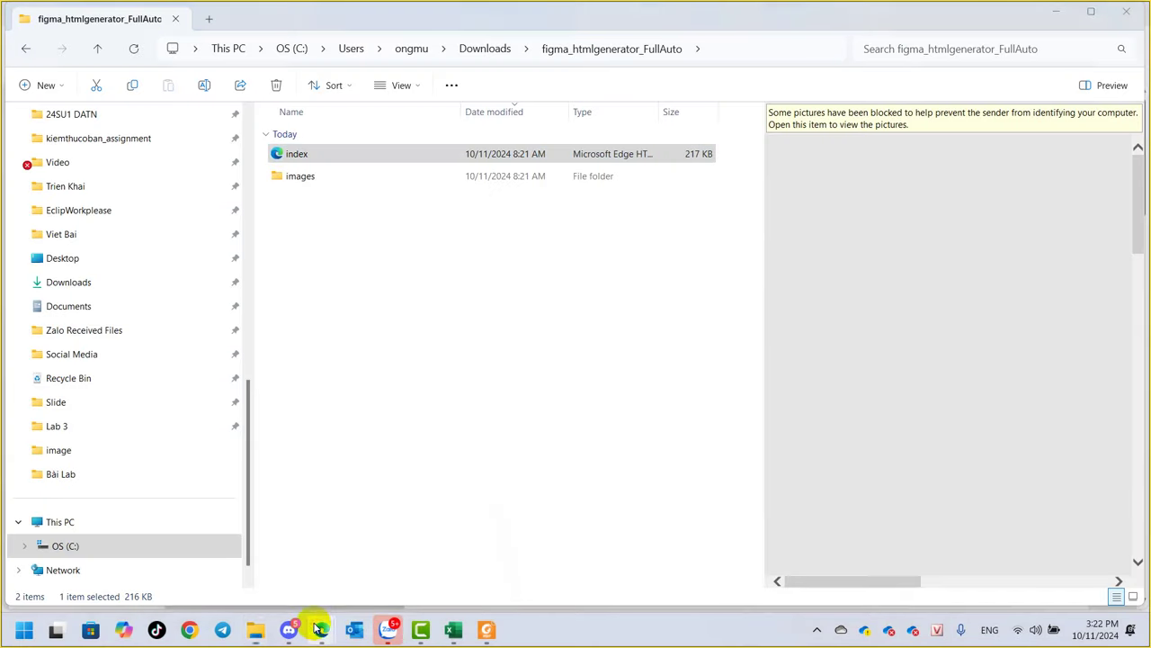
mouse_move(321, 629)
click(292, 545)
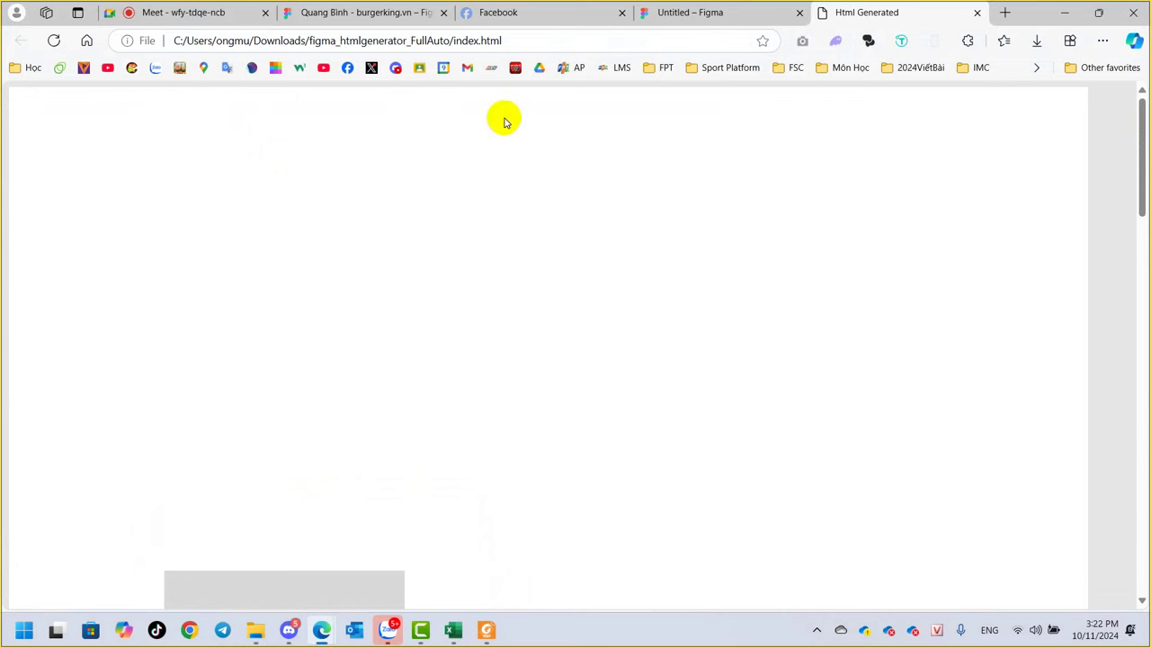
right_click(493, 155)
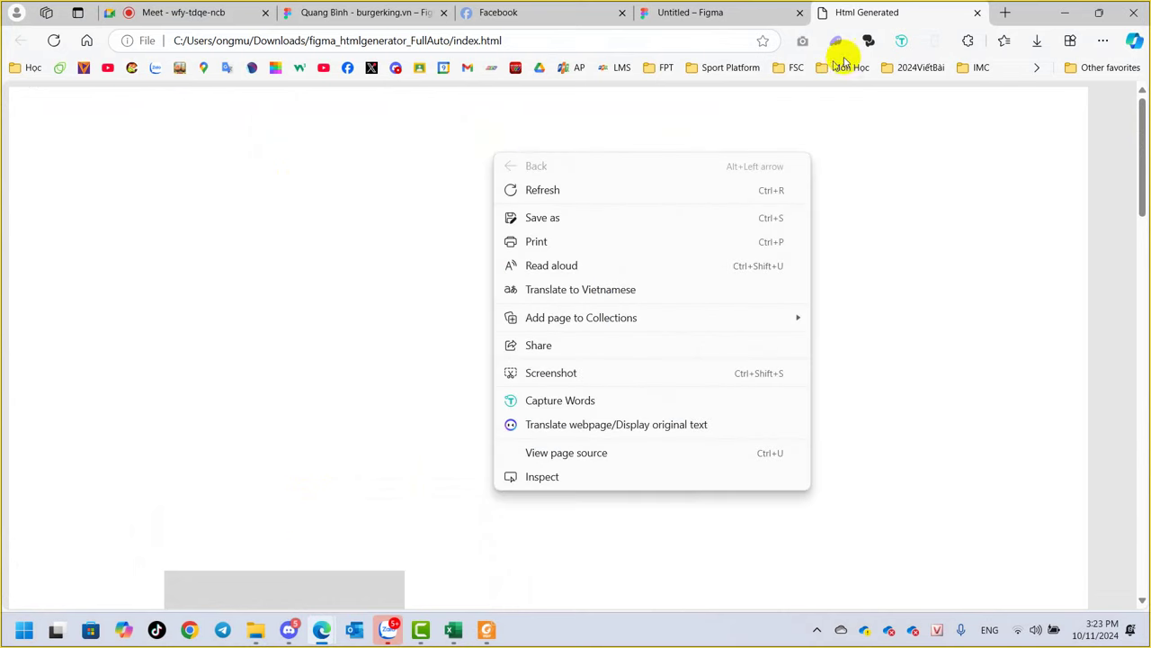
click(978, 13)
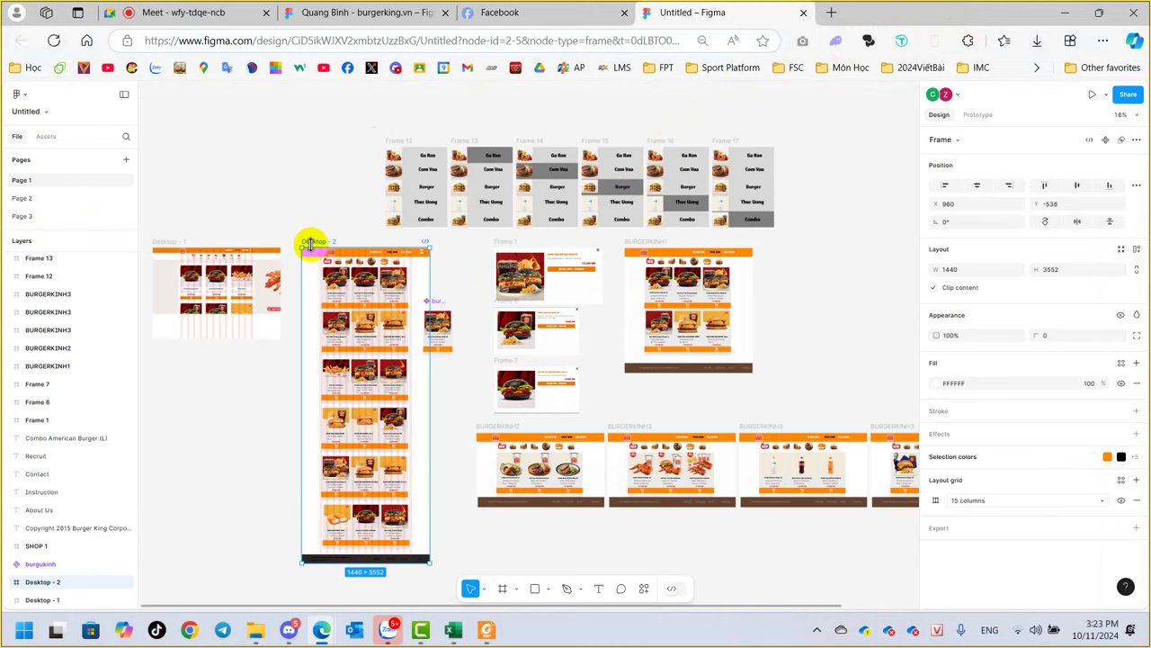
Step: Download the burgerking HtmlGenerator export as figma_htmlgenerator_FullAuto (1).zip and show it in Downloads
click(375, 13)
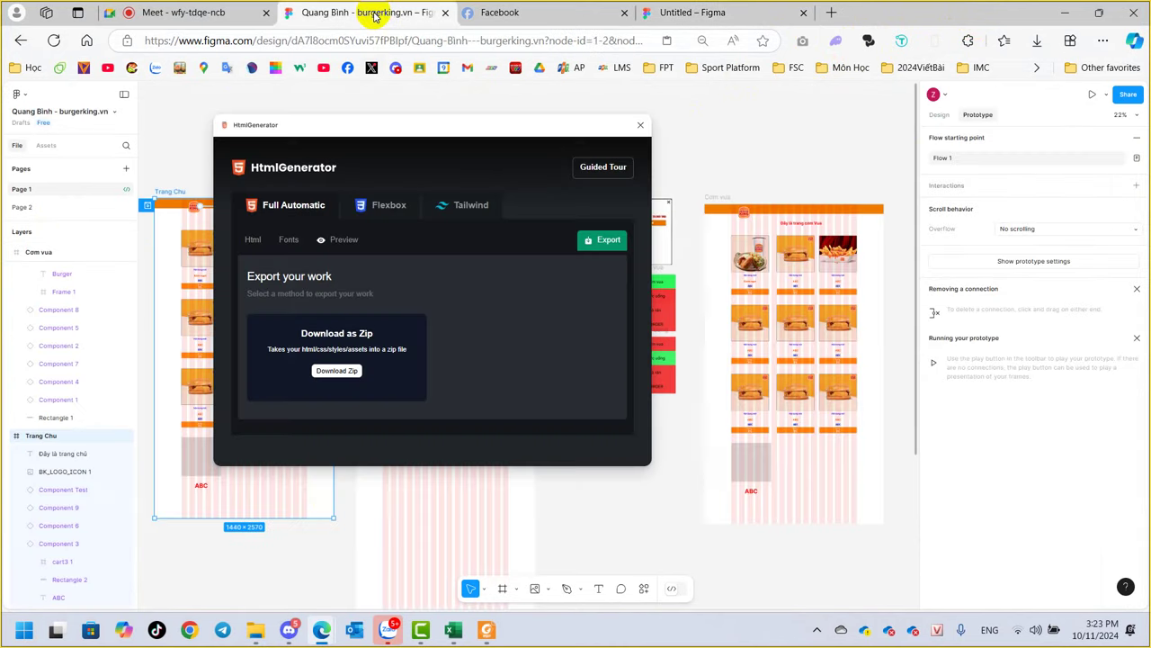
click(359, 367)
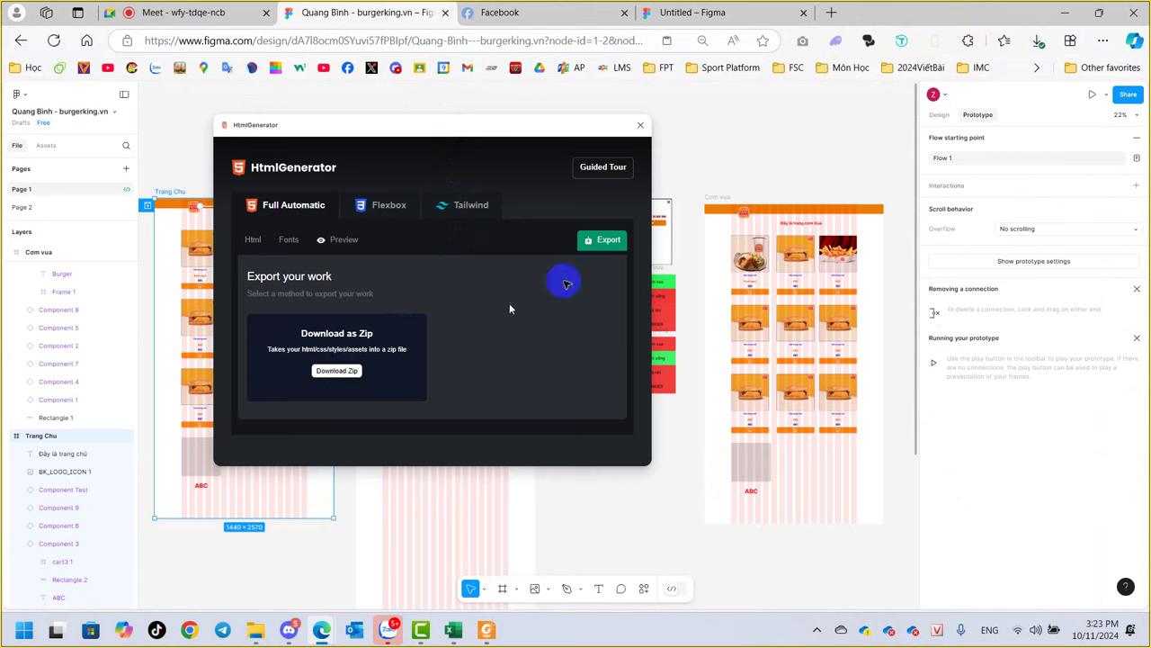
click(1036, 40)
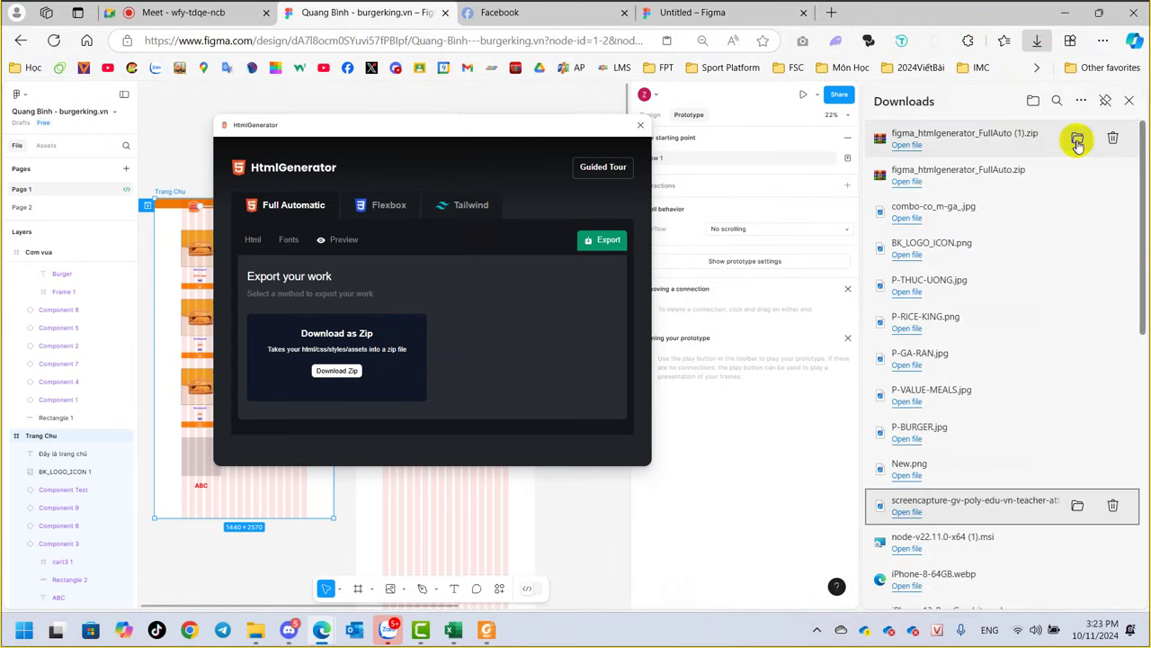
click(1078, 139)
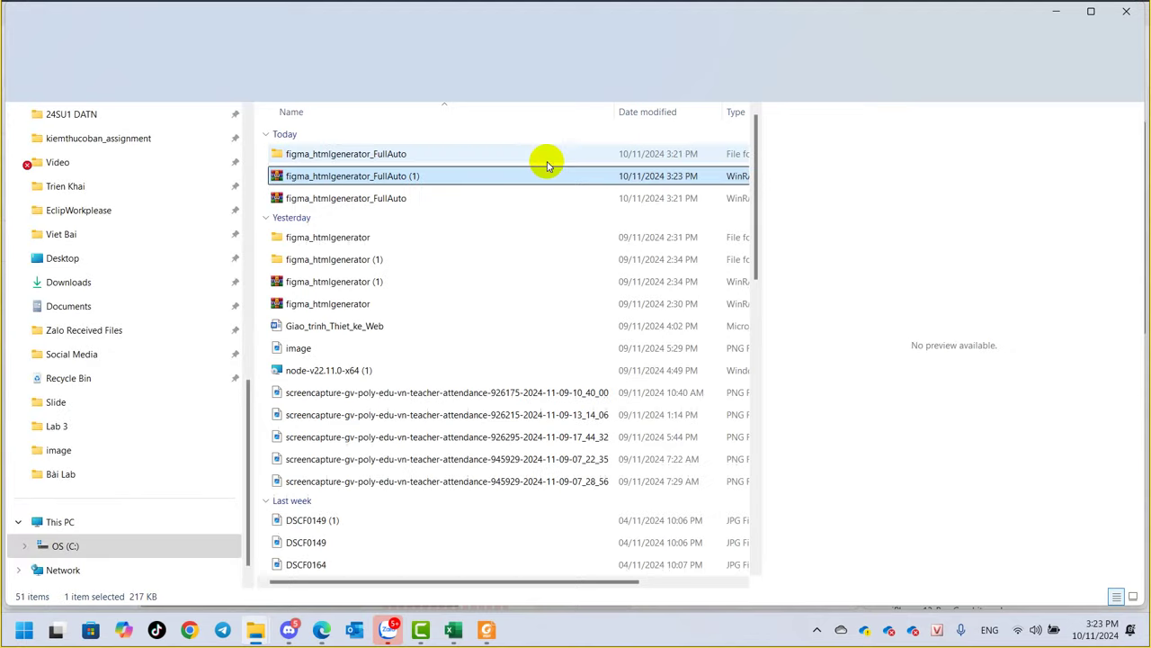
Step: Extract figma_htmlgenerator_FullAuto (1).zip with WinRAR and confirm it holds index plus four 0 KB PNGs
right_click(388, 178)
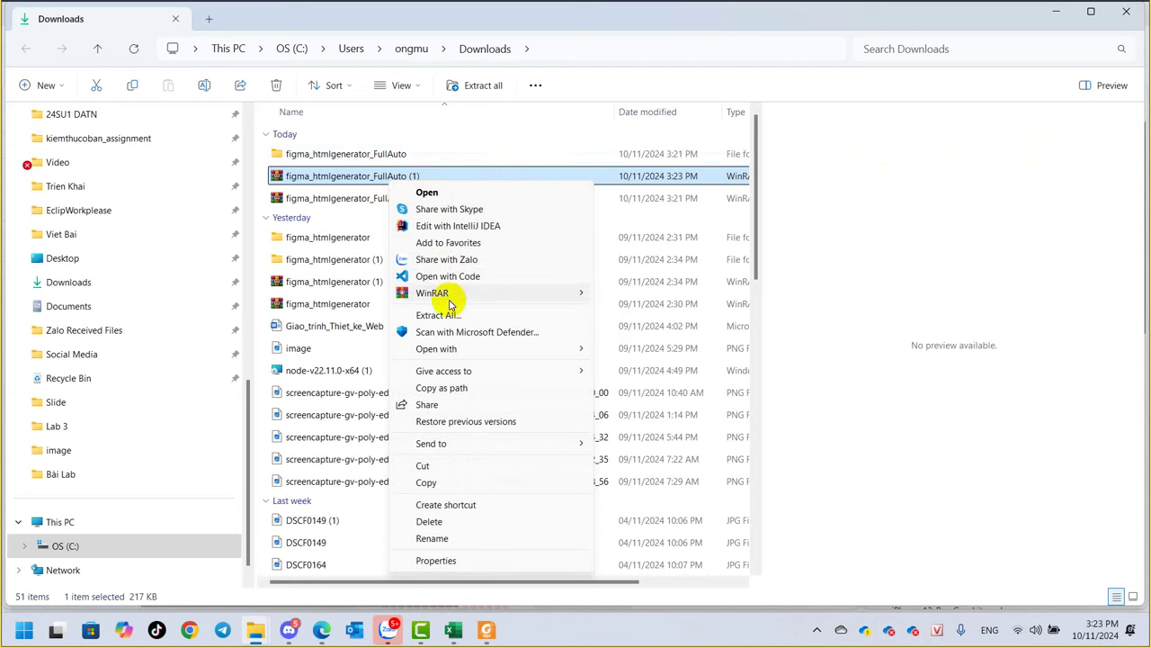
mouse_move(432, 293)
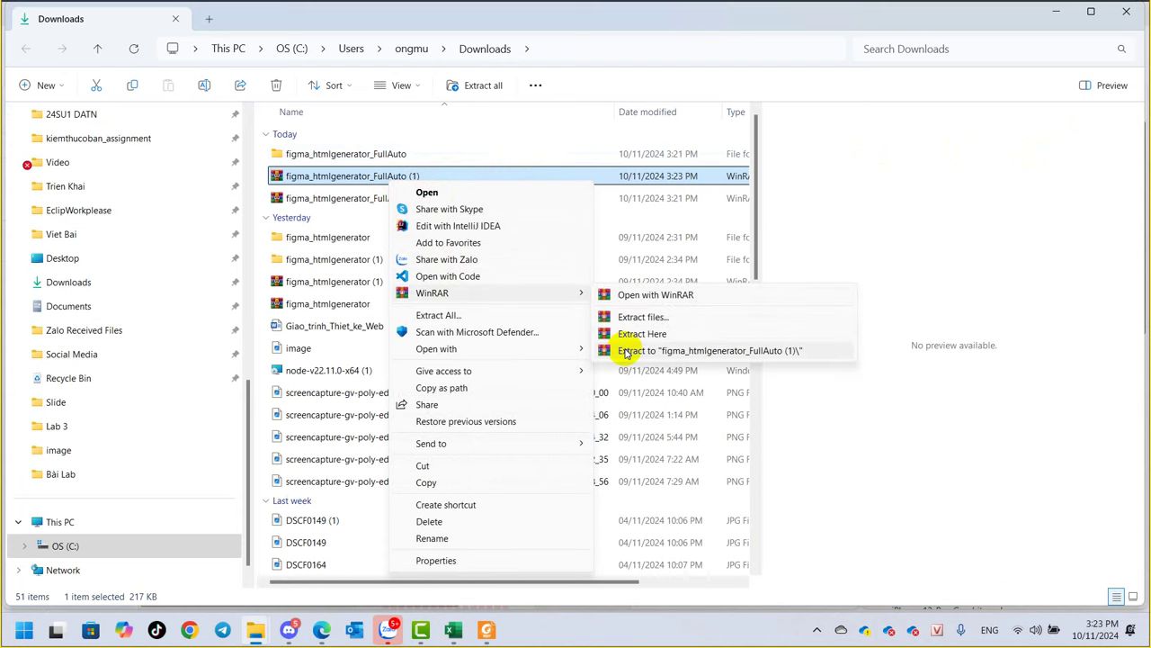
click(621, 350)
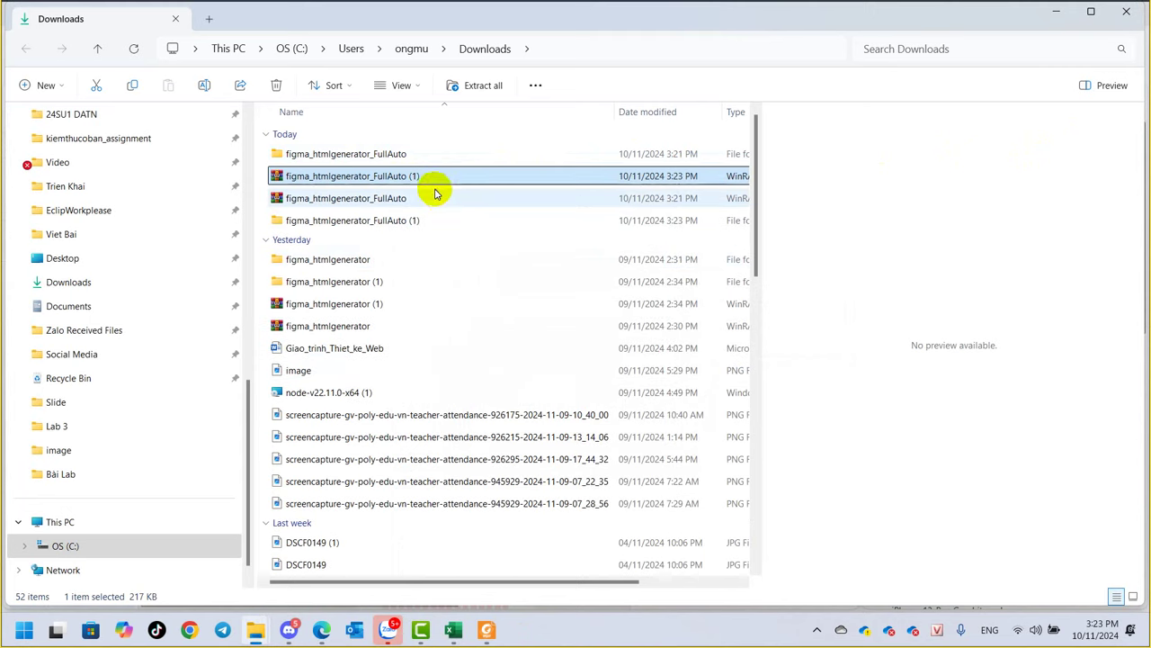
mouse_move(345, 197)
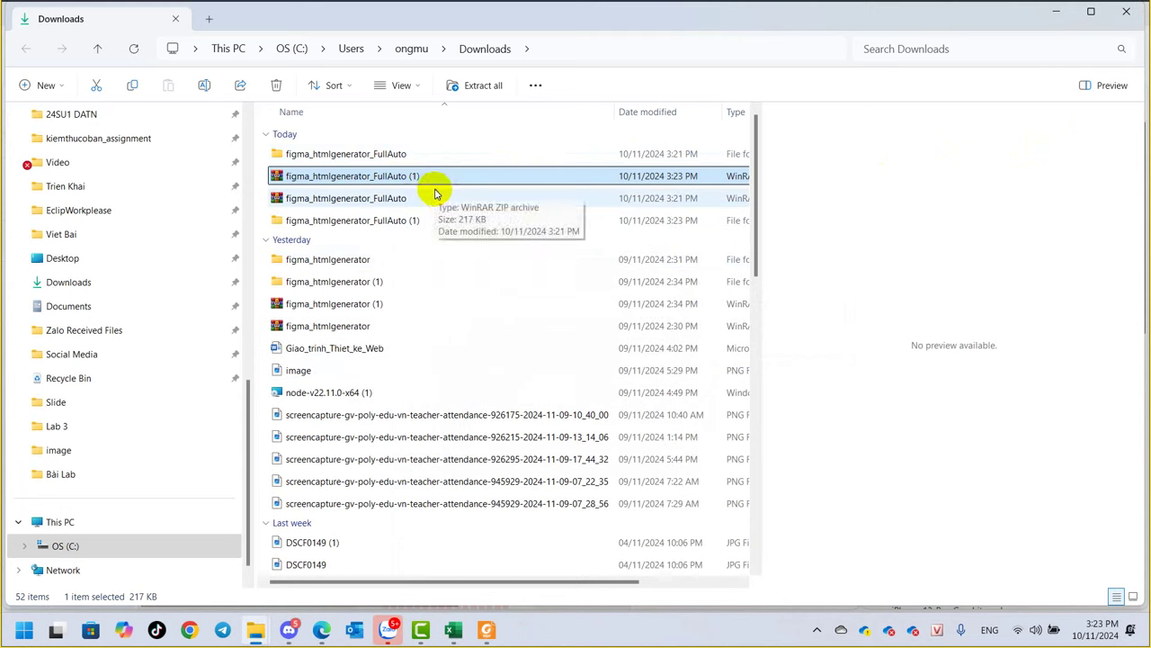
double_click(402, 220)
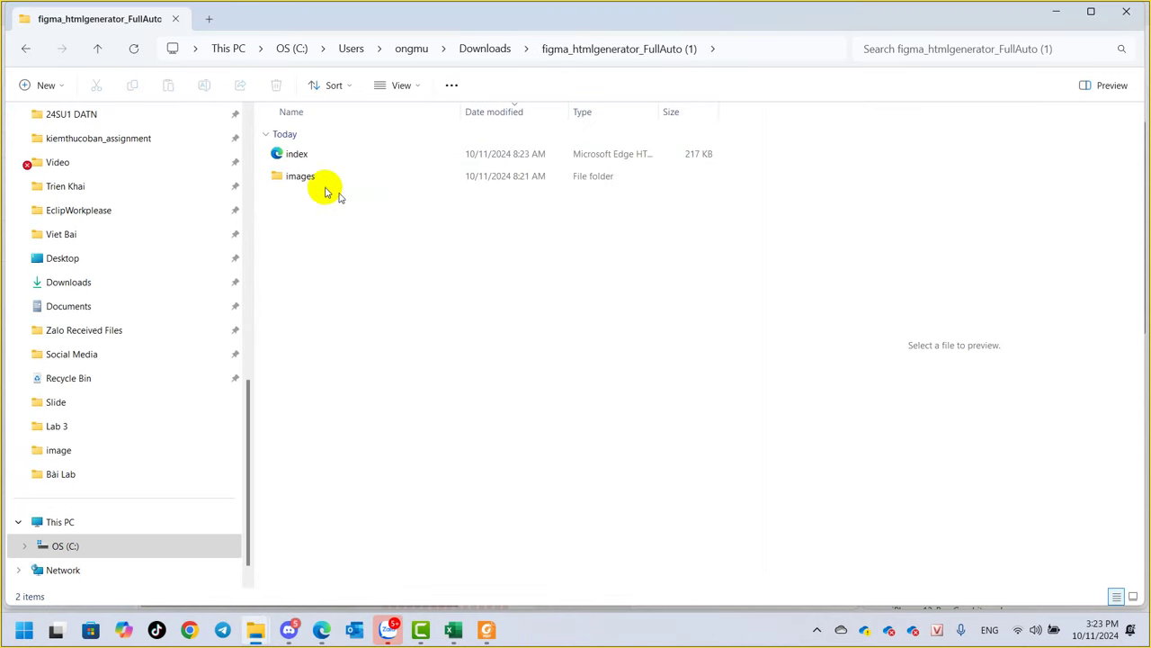
click(300, 157)
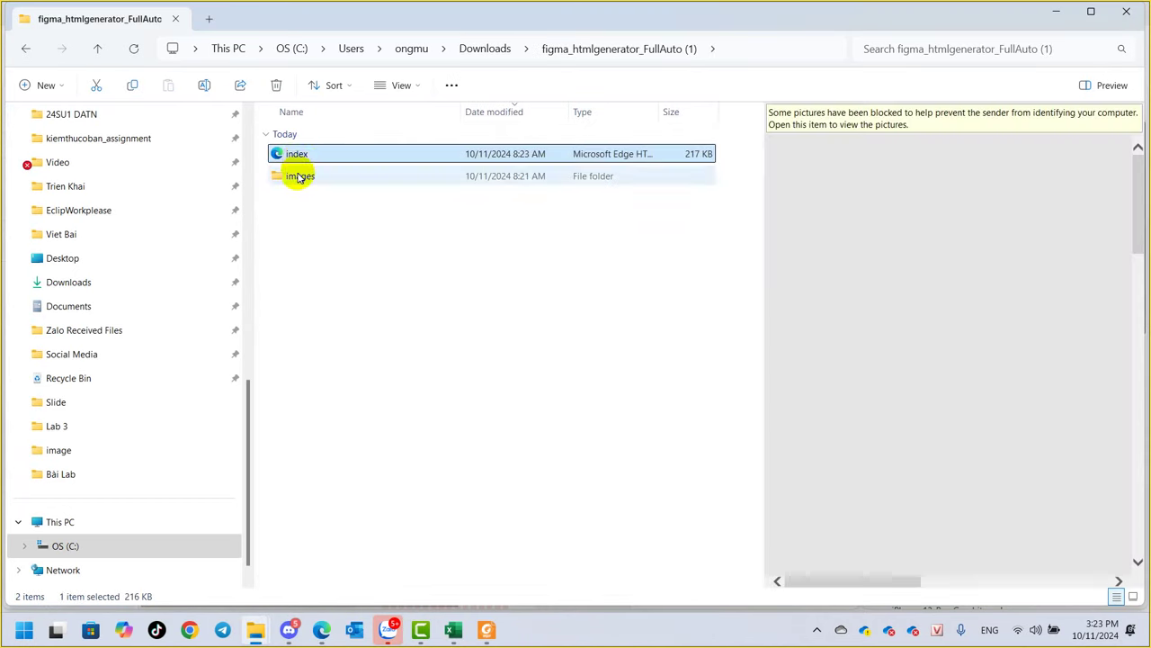
double_click(298, 176)
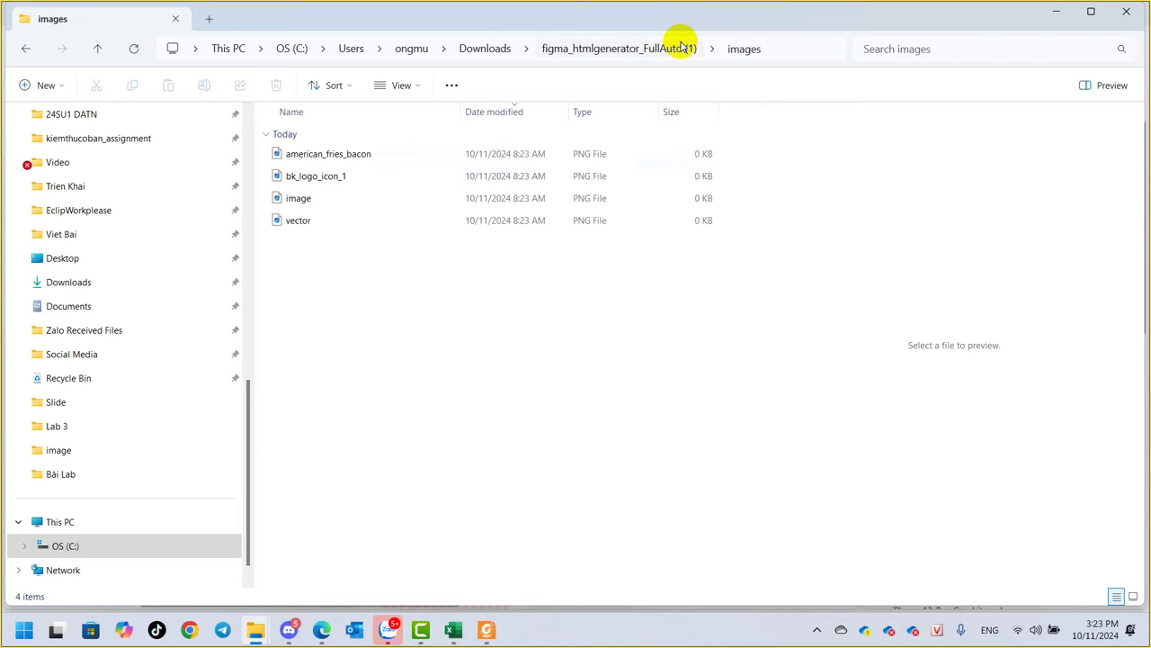
key(alt+Left)
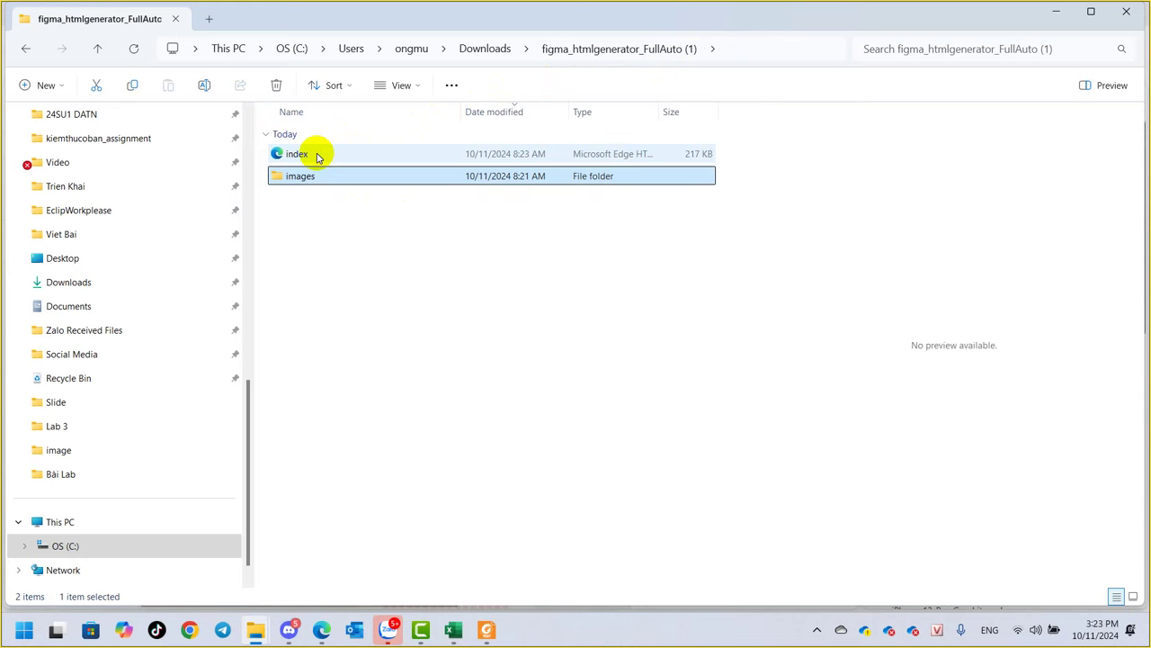
click(316, 158)
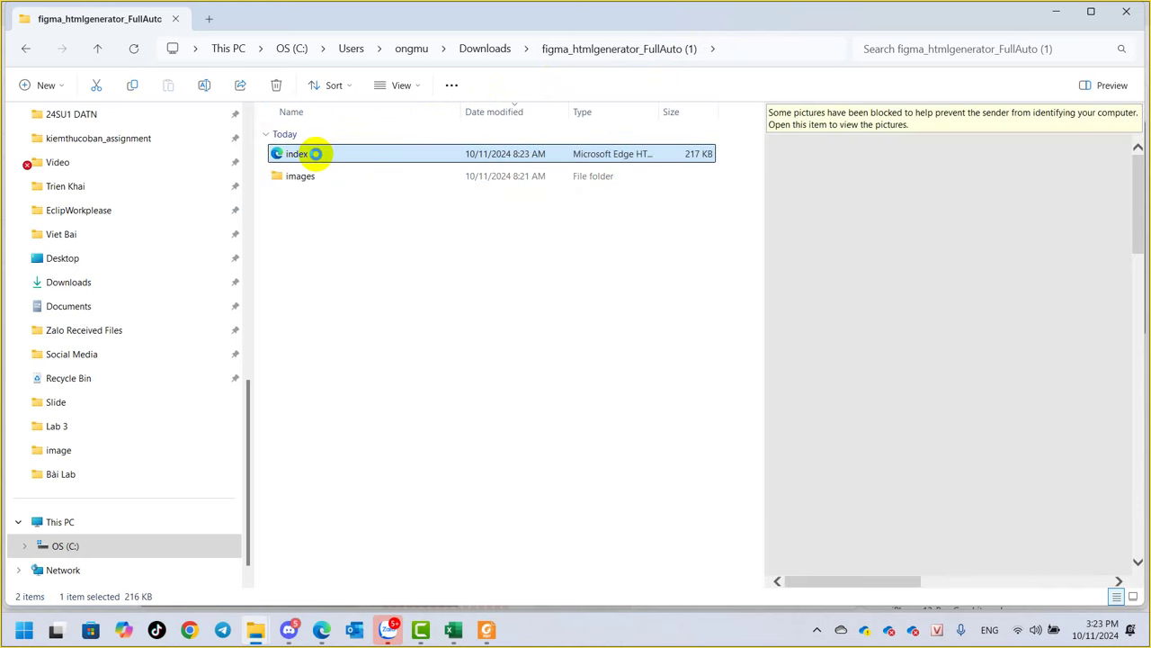
Step: Read the exported index.html in Notepad, scrolling through its base64-embedded markup, then close it
right_click(316, 157)
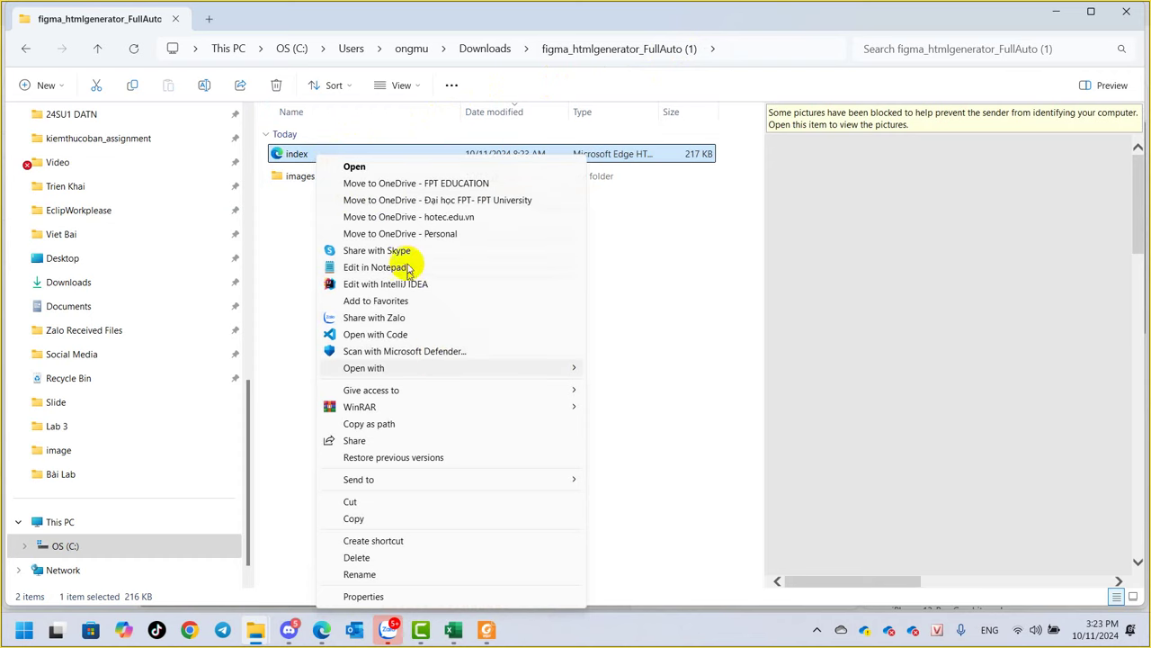
click(405, 266)
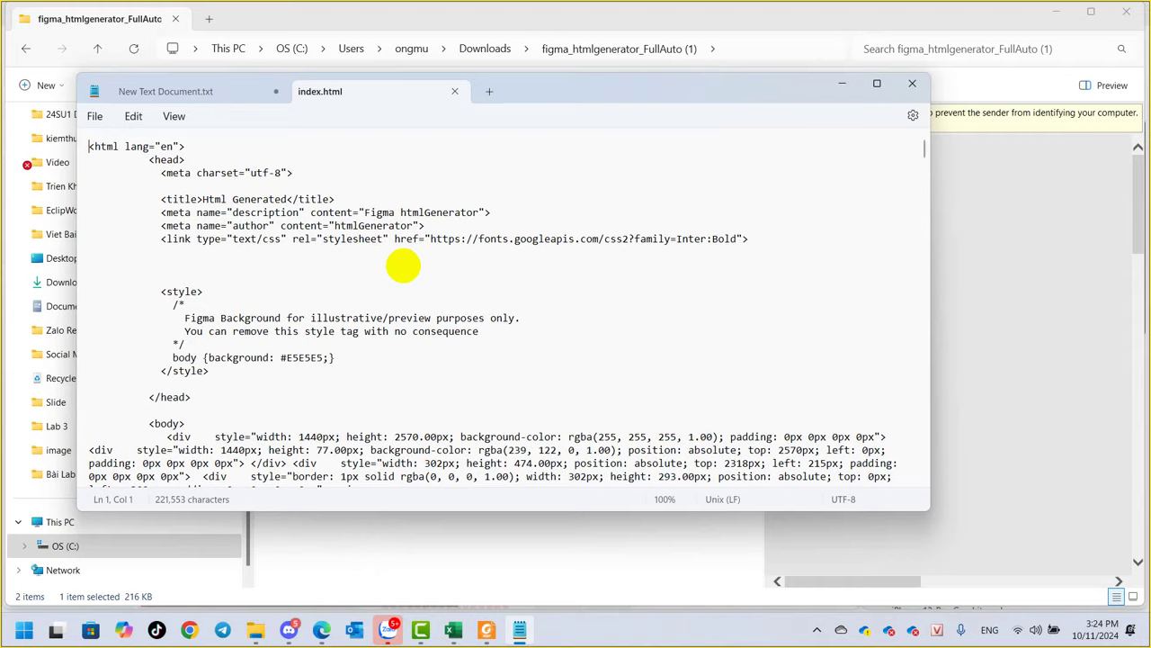
scroll(404, 265, down, 2)
scroll(407, 268, down, 2)
scroll(409, 272, down, 2)
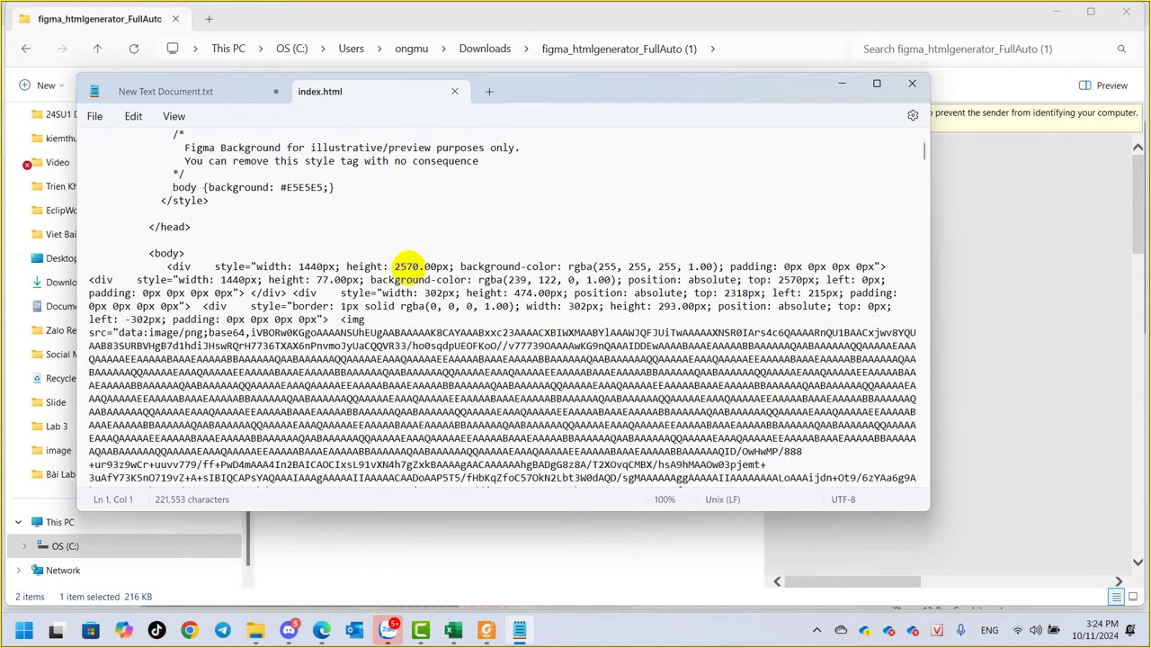
scroll(409, 273, down, 2)
scroll(409, 273, down, 2)
scroll(409, 273, down, 2)
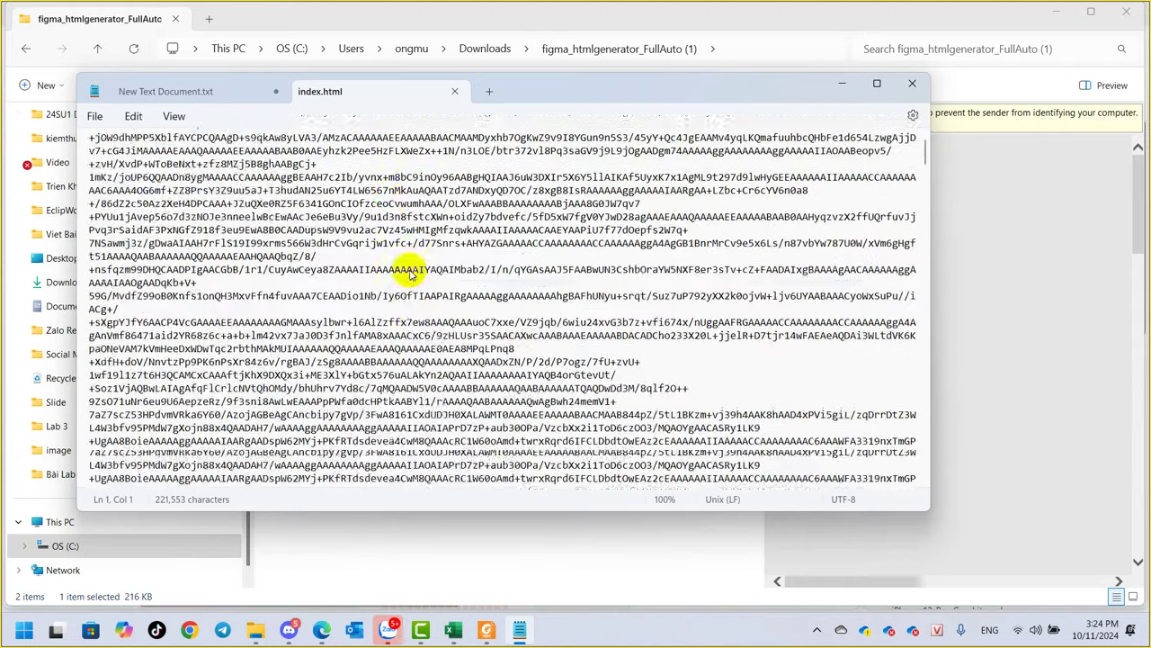
scroll(409, 275, down, 2)
scroll(409, 274, down, 2)
scroll(409, 274, down, 2)
scroll(410, 275, down, 3)
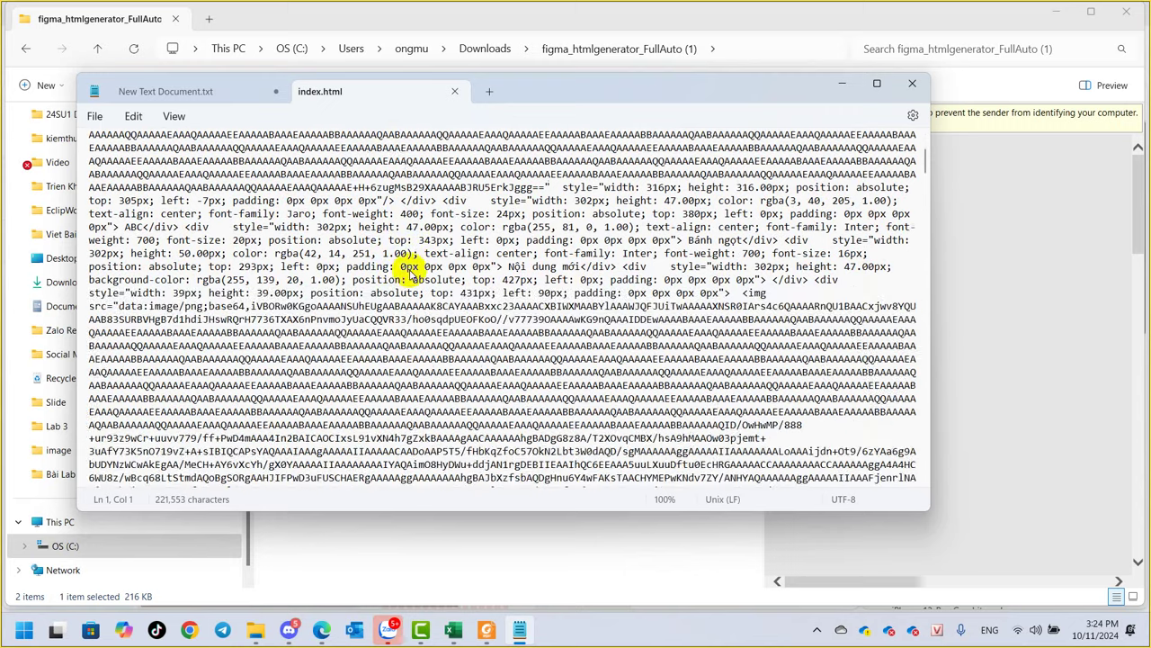
scroll(410, 274, down, 3)
scroll(410, 274, down, 2)
scroll(410, 274, down, 2)
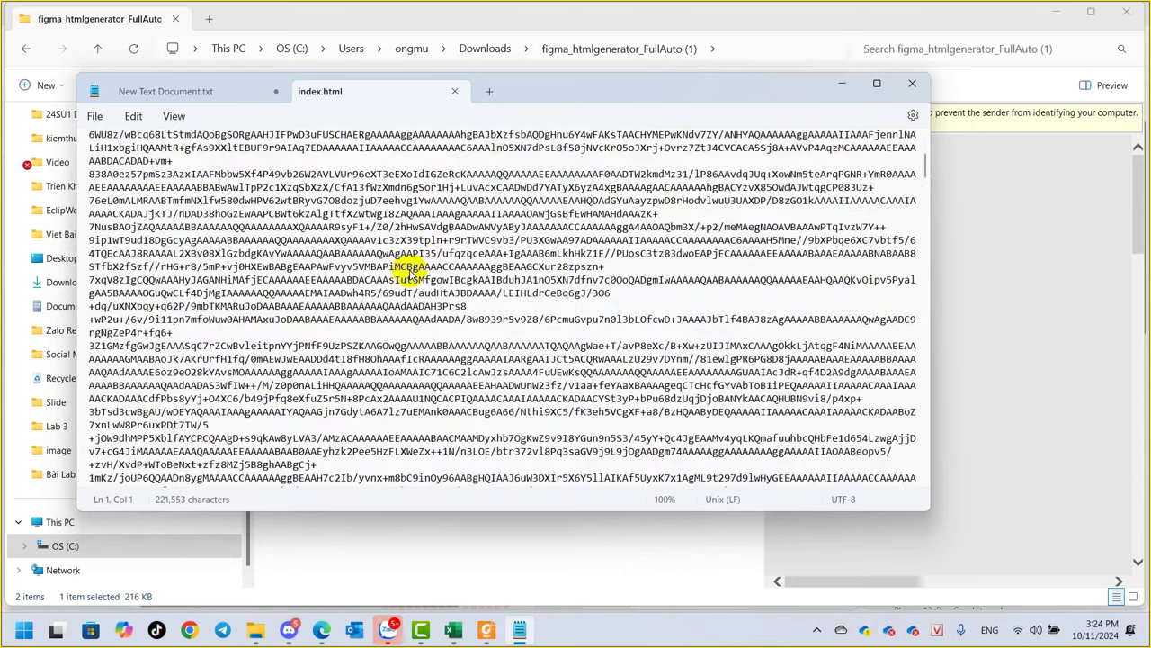
scroll(410, 274, down, 2)
scroll(410, 274, up, 2)
scroll(410, 274, up, 2)
scroll(410, 275, up, 1)
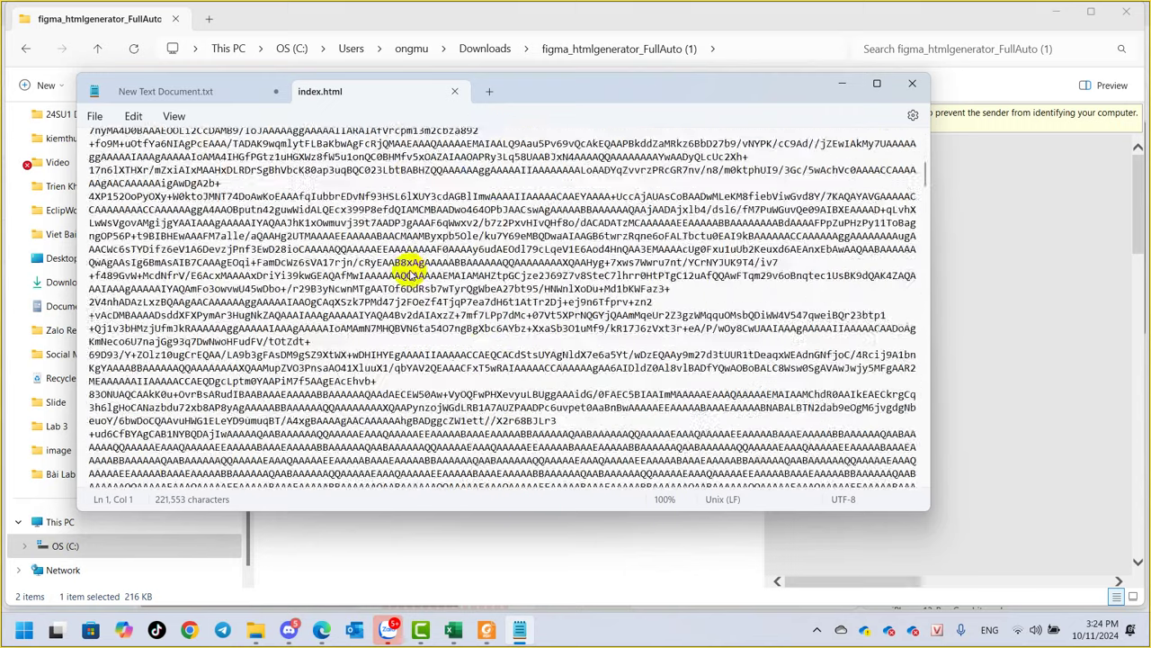
scroll(410, 274, up, 2)
scroll(410, 274, up, 2)
scroll(411, 275, up, 2)
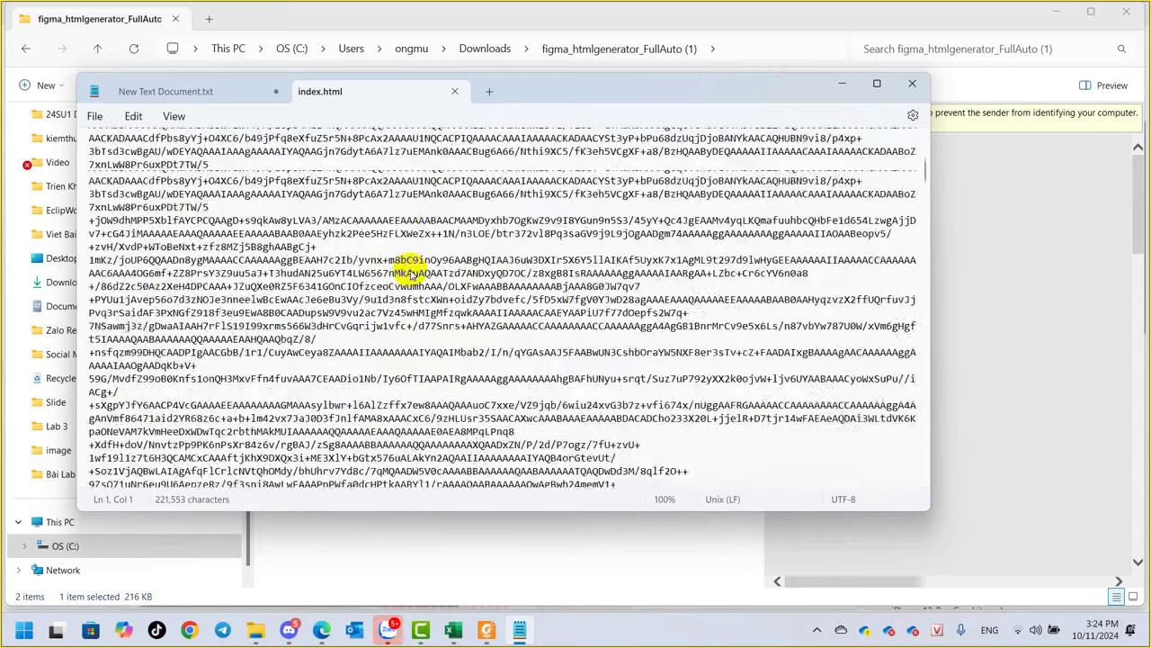
scroll(410, 275, up, 2)
scroll(410, 274, up, 2)
scroll(410, 274, up, 3)
scroll(410, 271, up, 2)
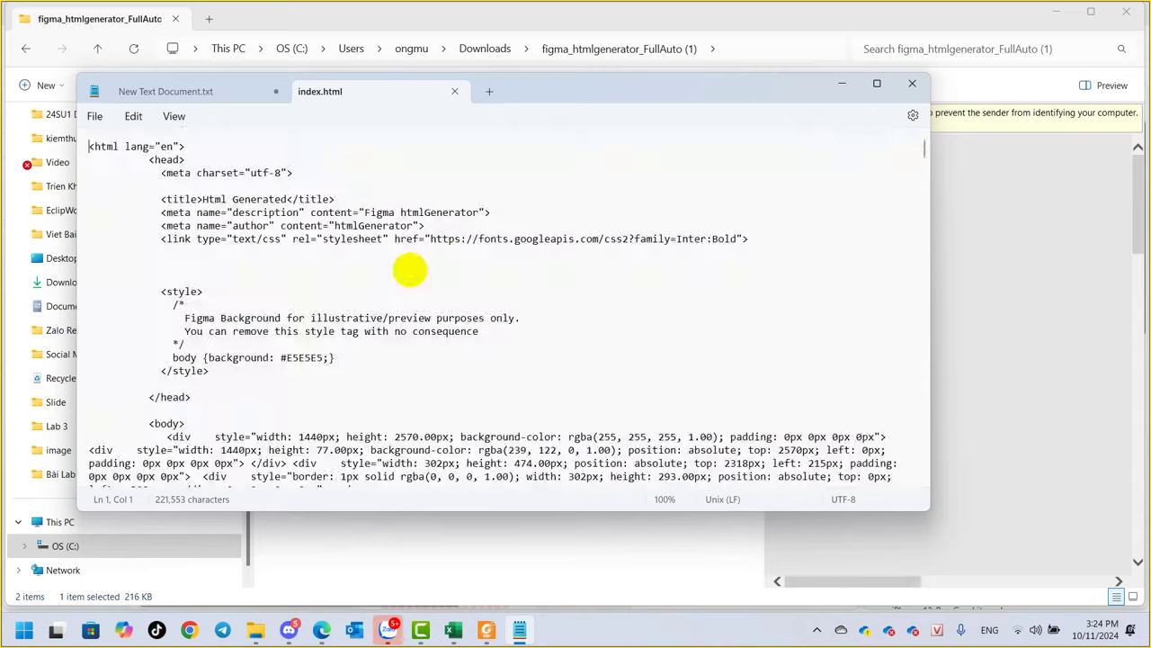
click(388, 238)
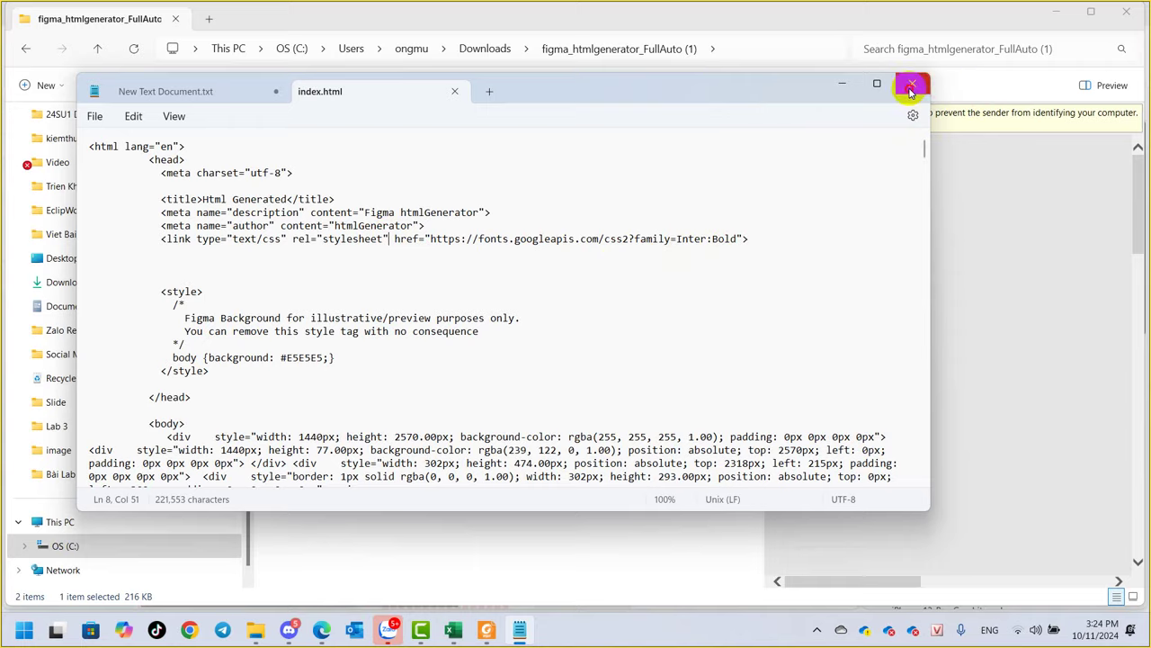
click(912, 83)
Step: Open the FullAuto (1) index page in Edge, then close the blank page
double_click(357, 154)
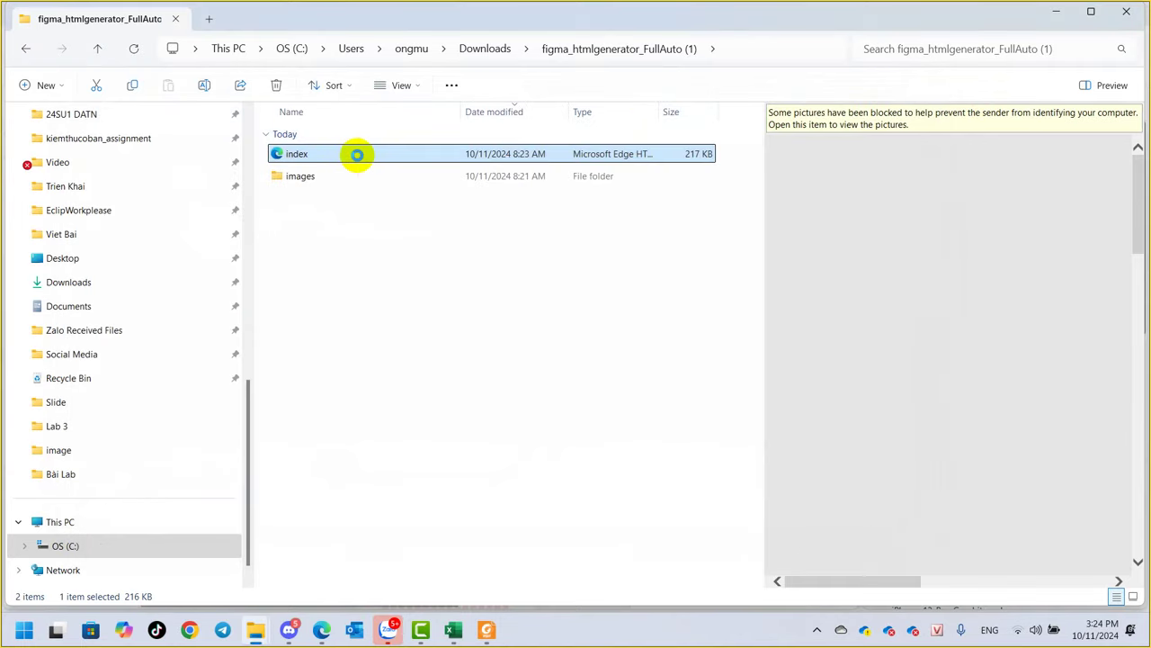
right_click(358, 158)
click(326, 156)
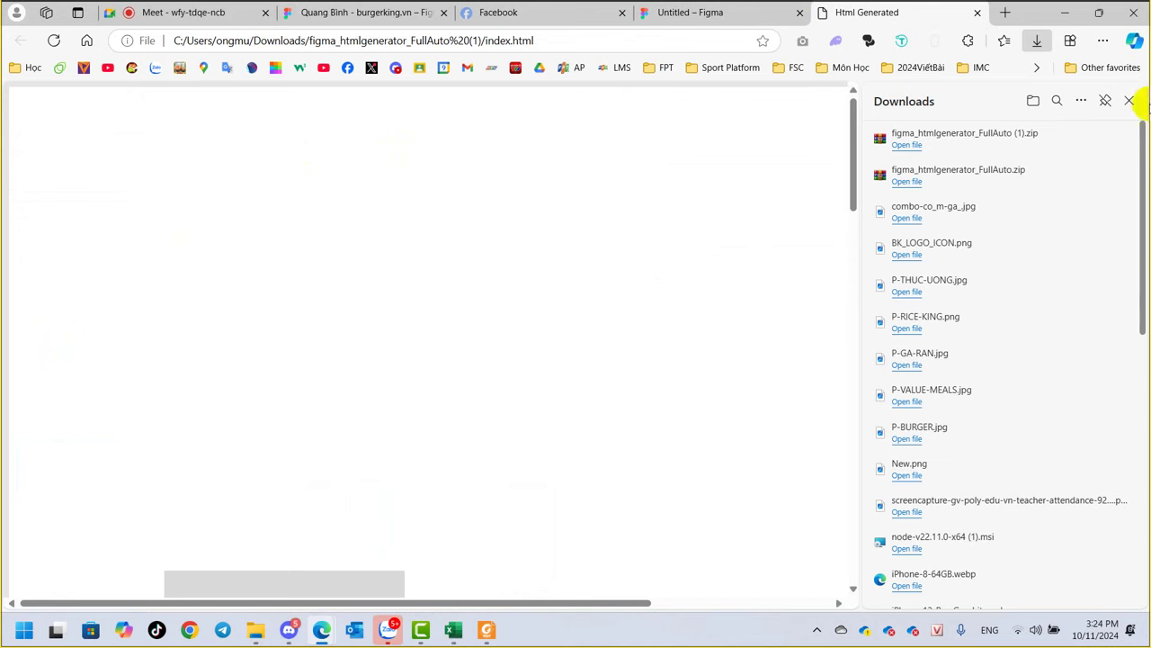
click(1129, 100)
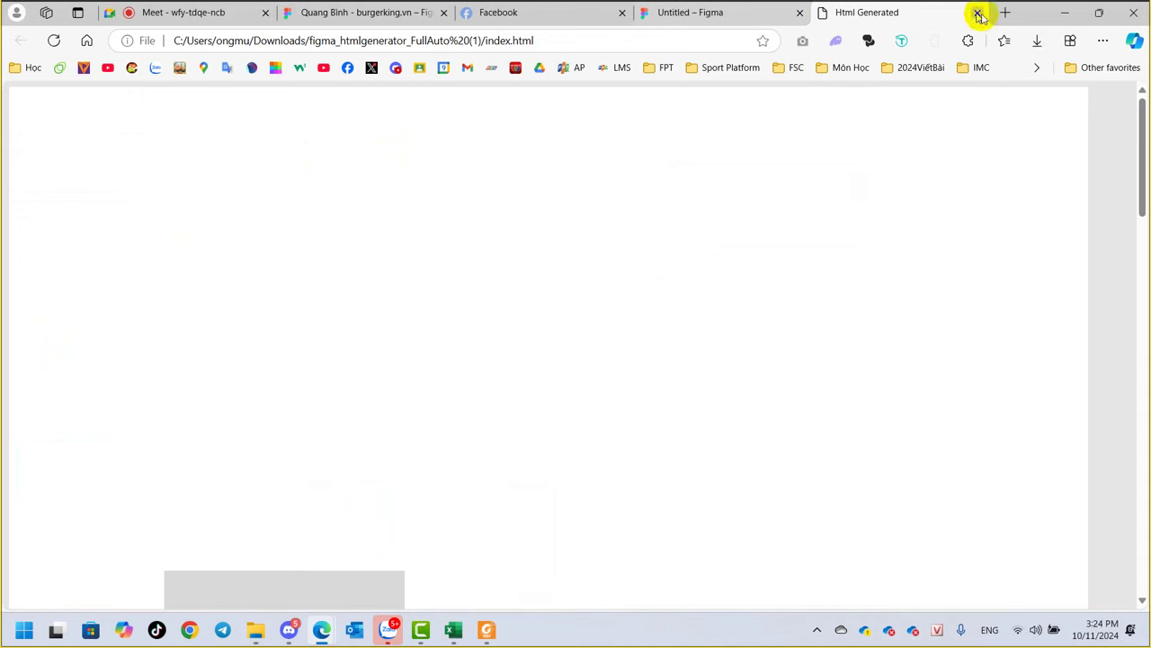
click(979, 13)
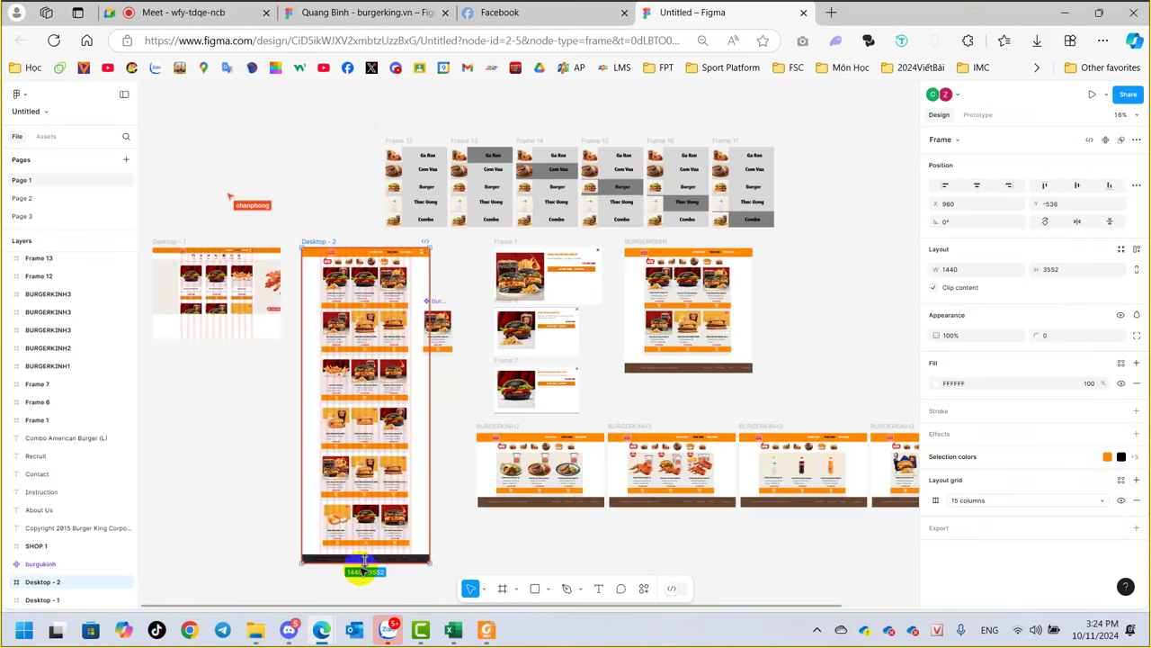
Step: Open the older figma_htmlgenerator export's index.html from Downloads in Edge
click(262, 635)
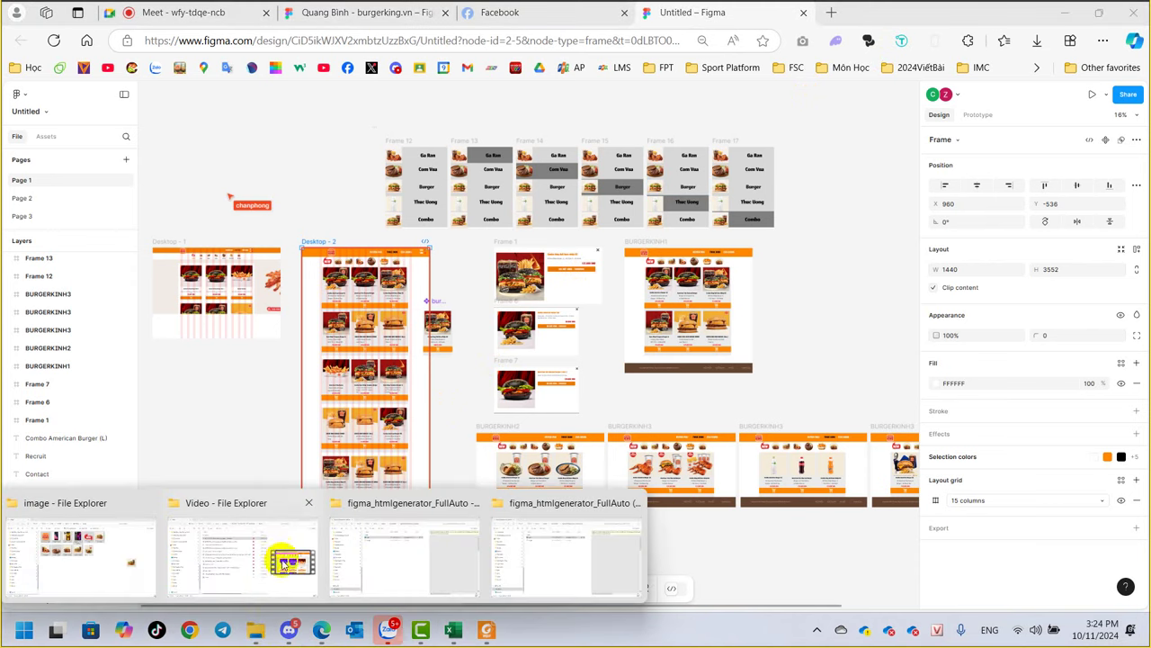
click(576, 552)
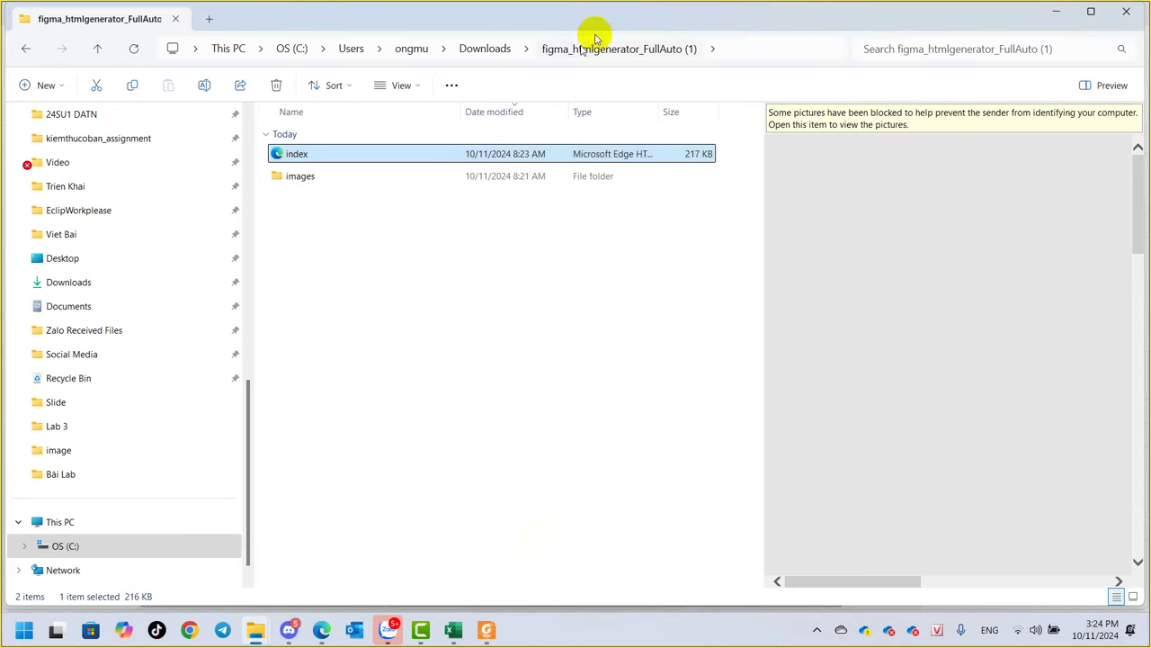
click(485, 49)
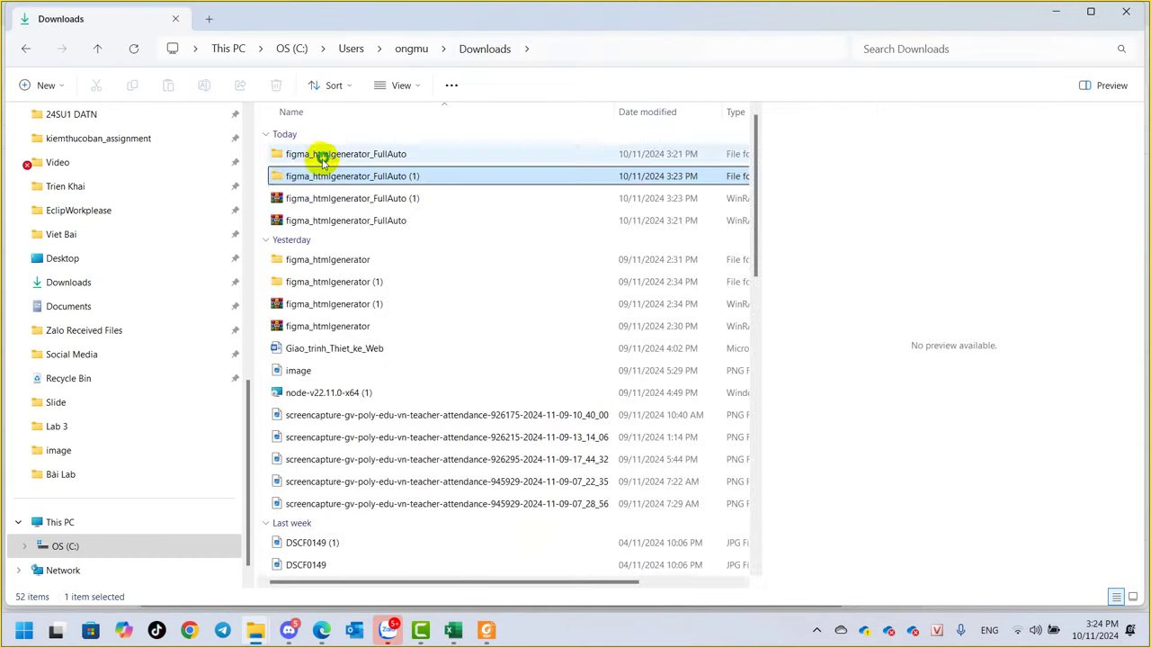
click(321, 263)
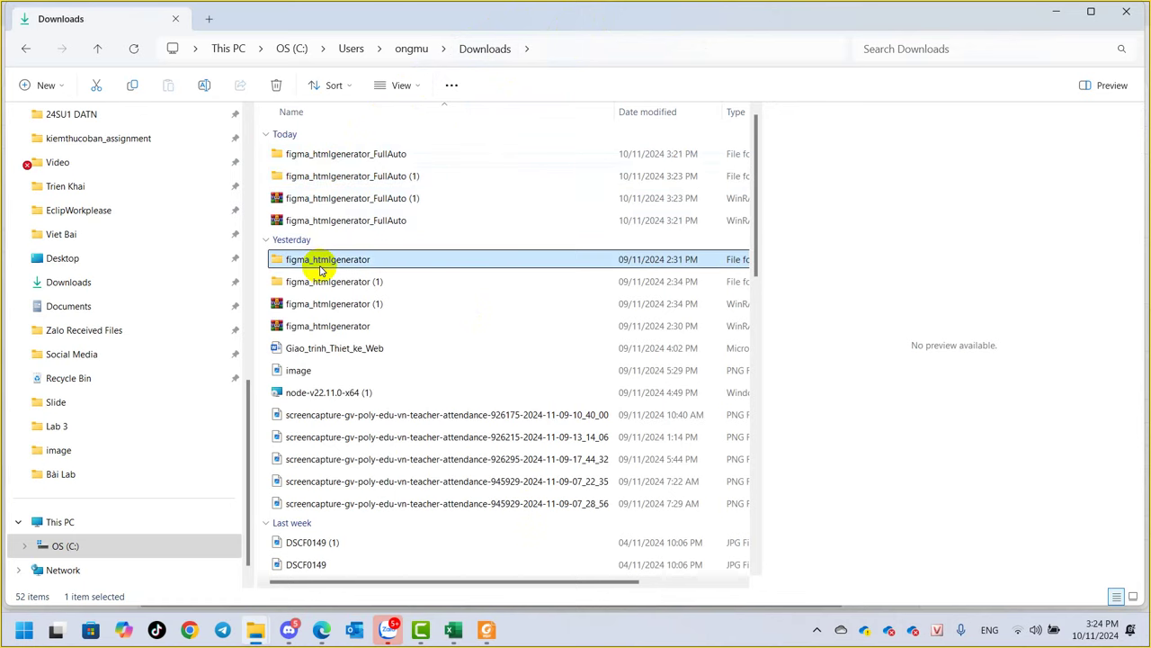
double_click(321, 263)
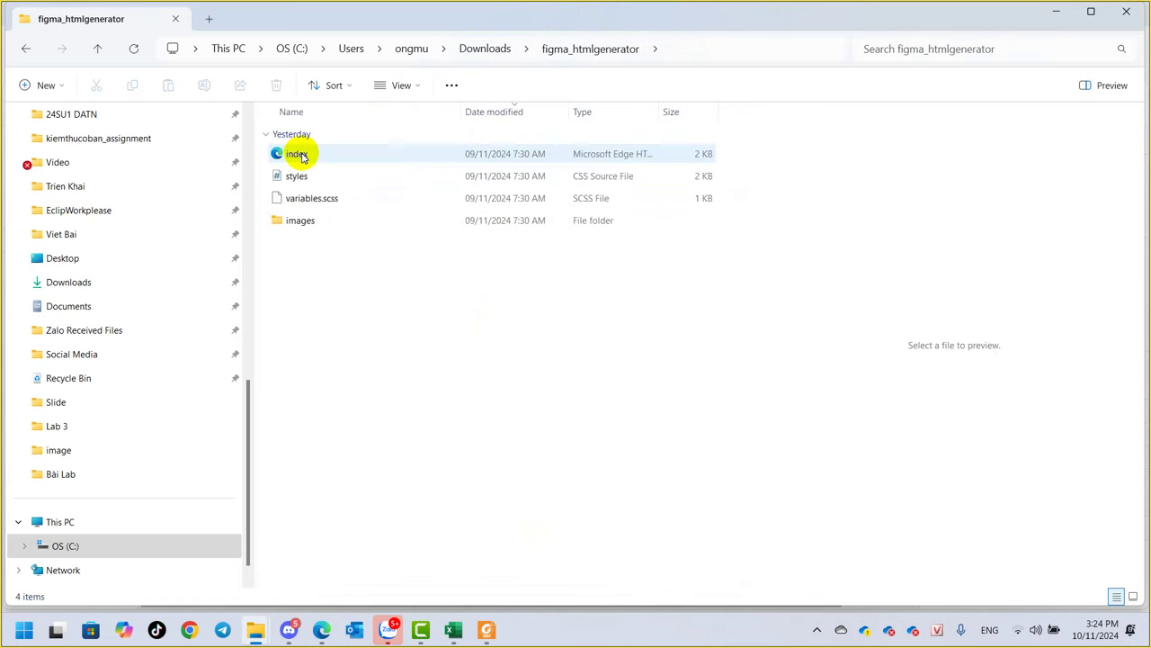
click(301, 157)
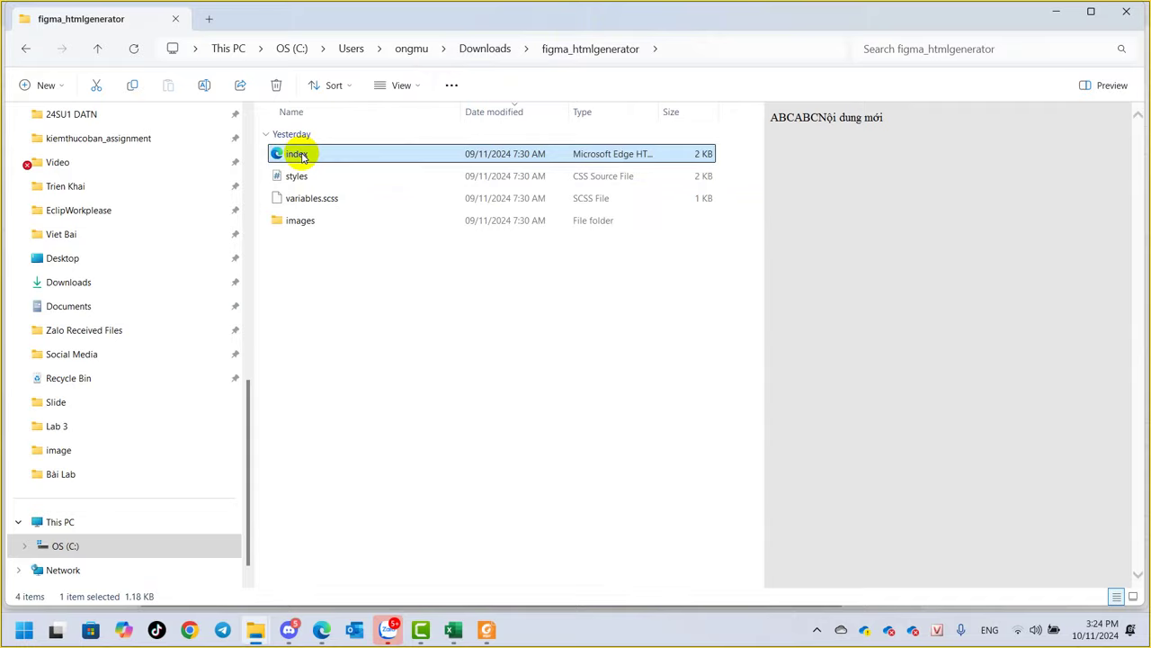
double_click(301, 157)
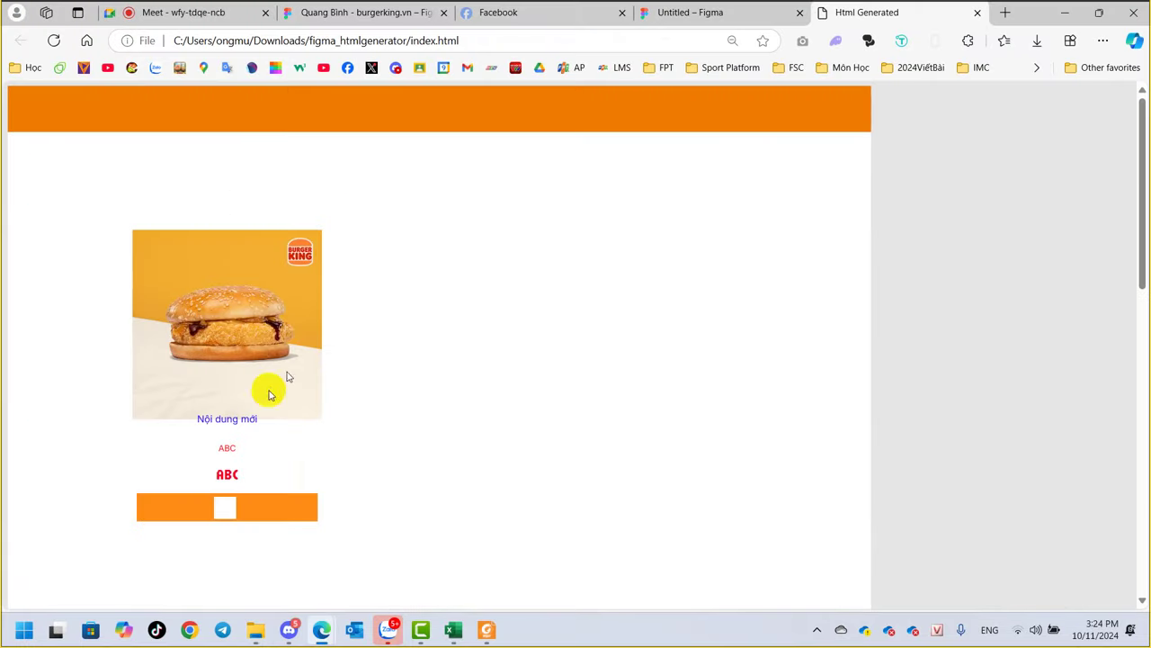
Step: Scroll the older export's burger-card page, then close its tab to return to Figma
click(245, 241)
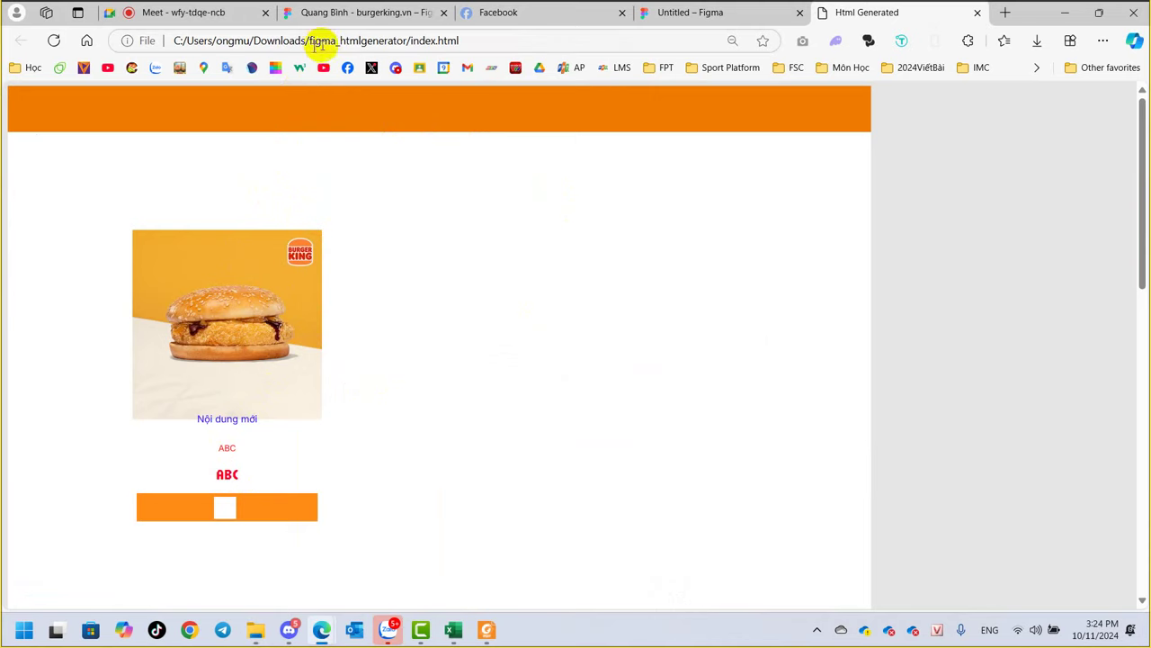
scroll(296, 335, down, 3)
scroll(296, 334, down, 2)
scroll(297, 340, up, 3)
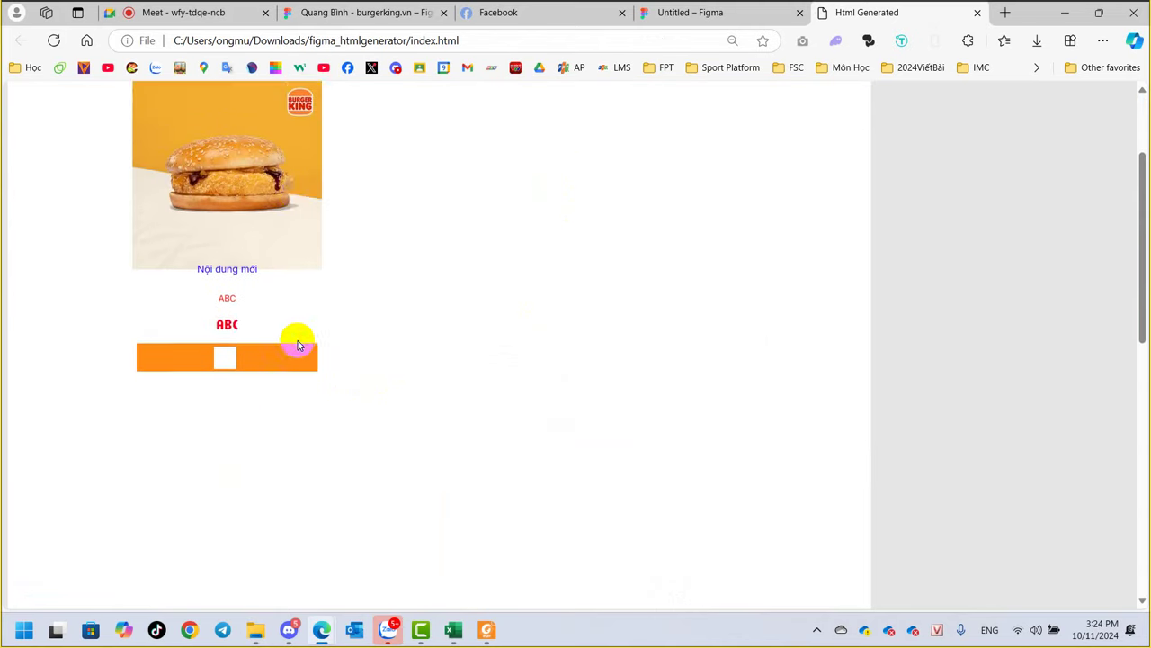
scroll(299, 347, up, 2)
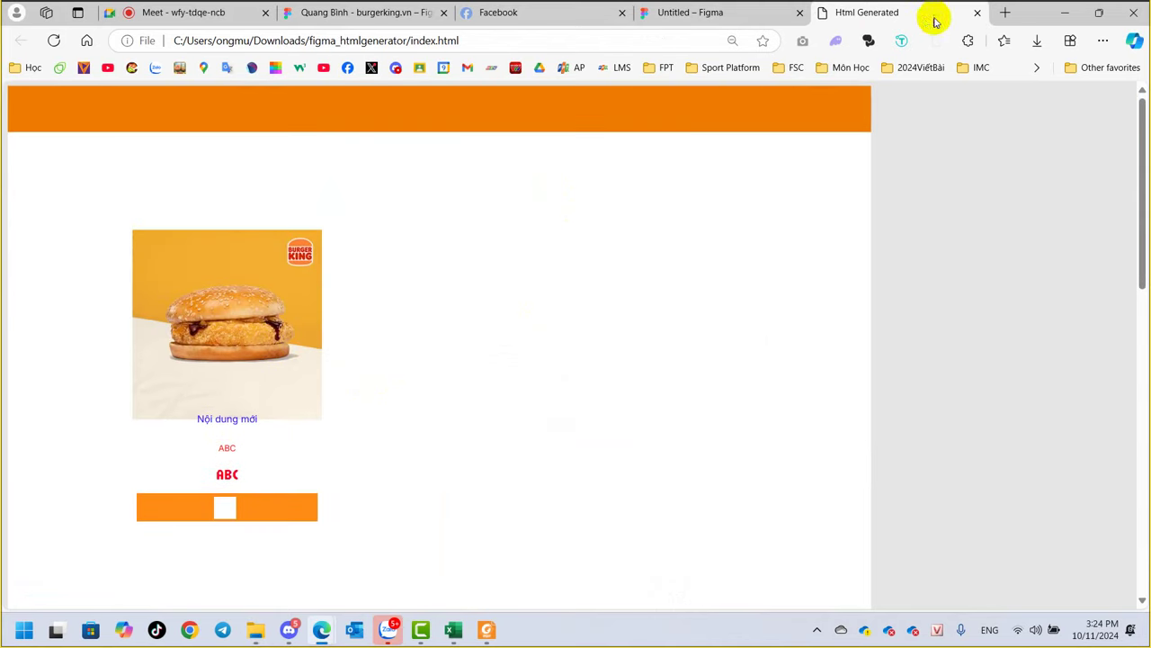
click(977, 13)
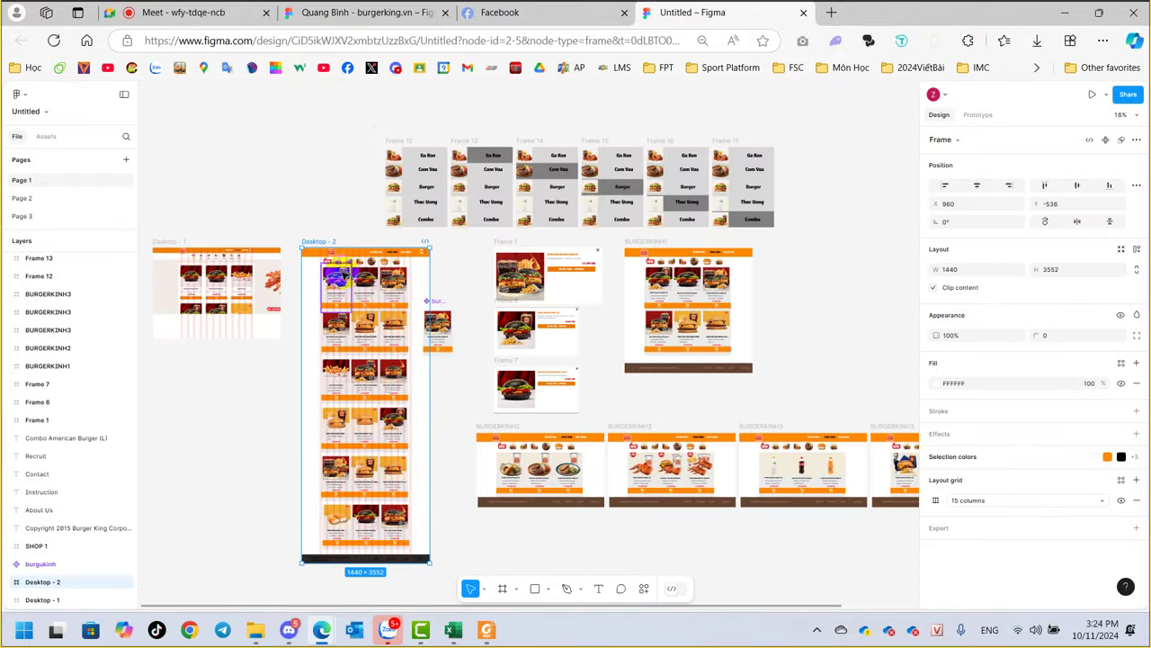
Step: Select Desktop - 1 and Frame 1's image, then switch to the burgerking.vn design file
click(171, 245)
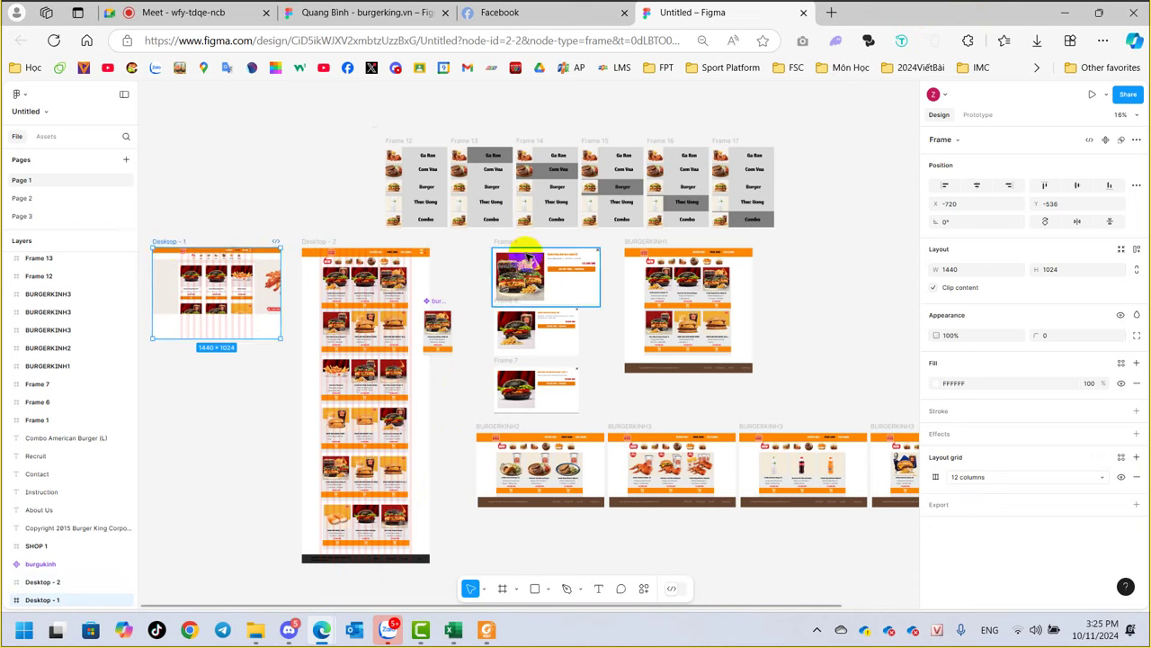
click(522, 261)
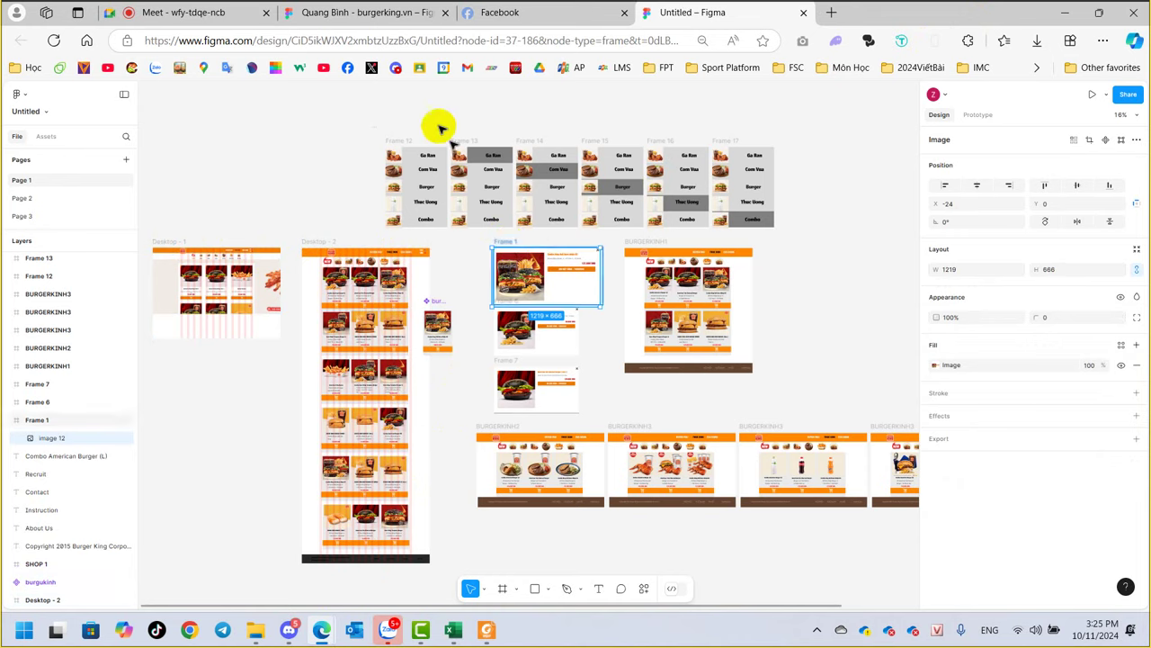
click(395, 13)
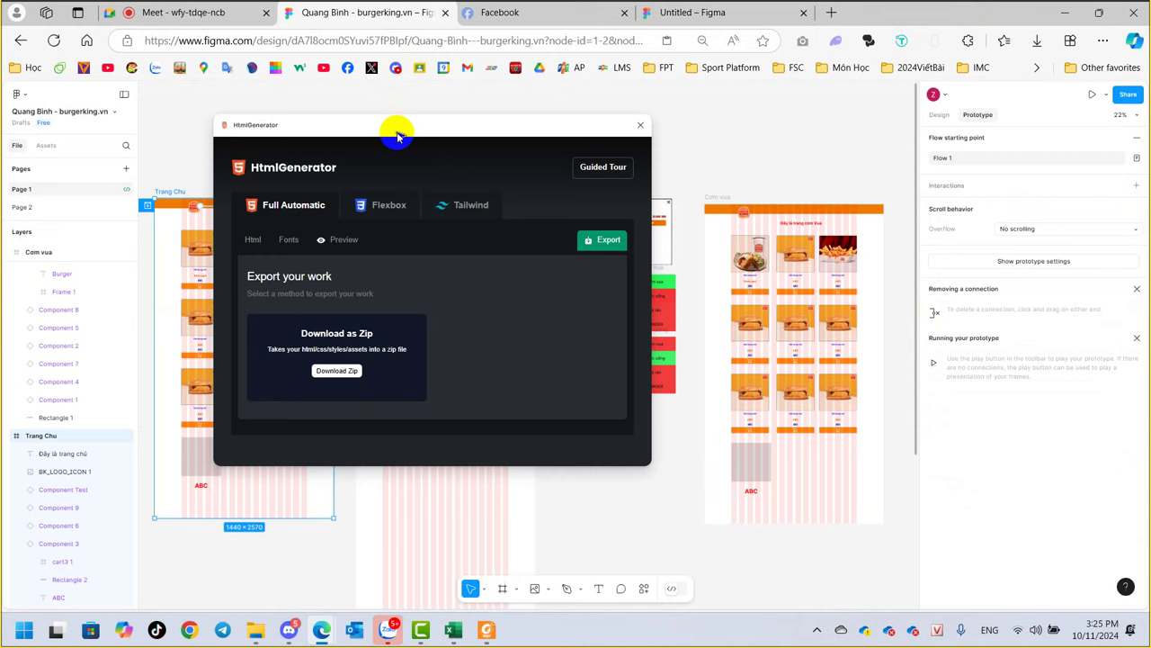
Step: Export the Chi tiết sản phẩm frame with HtmlGenerator as FullAuto (2) zip and show it in Downloads
click(639, 127)
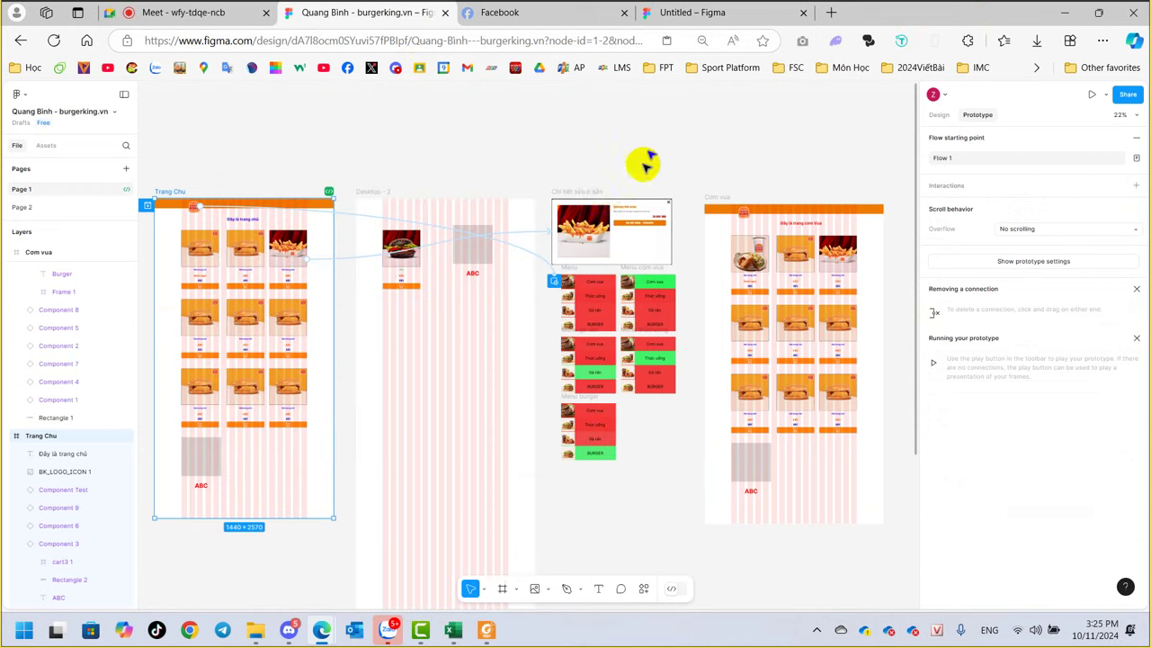
click(577, 194)
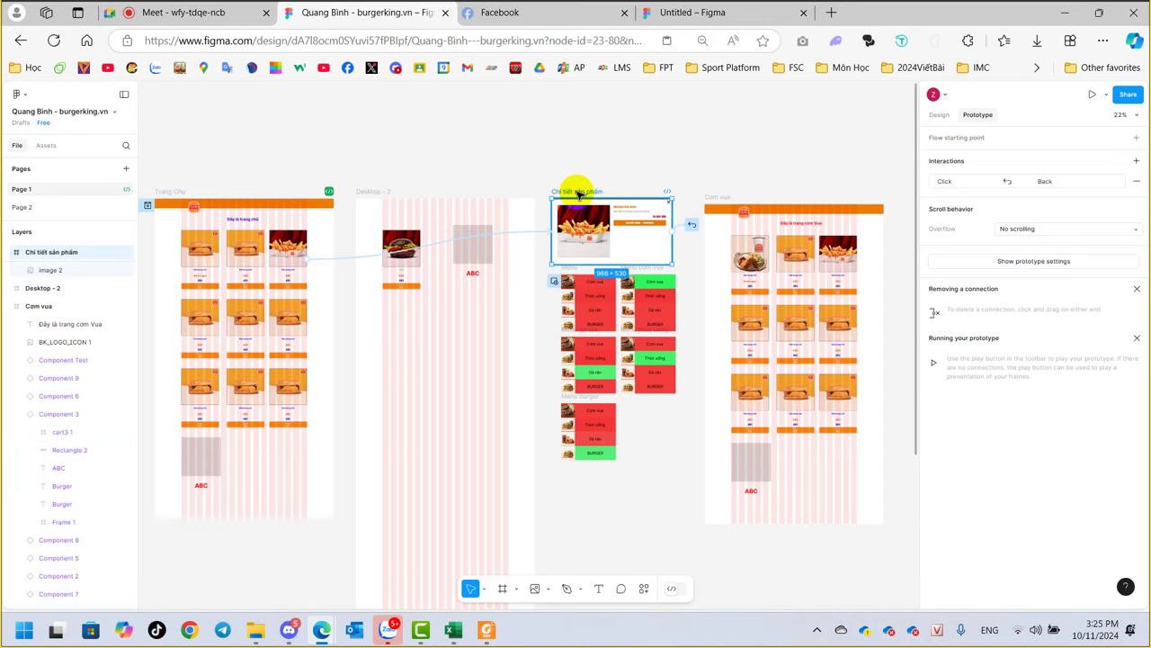
right_click(577, 190)
mouse_move(597, 436)
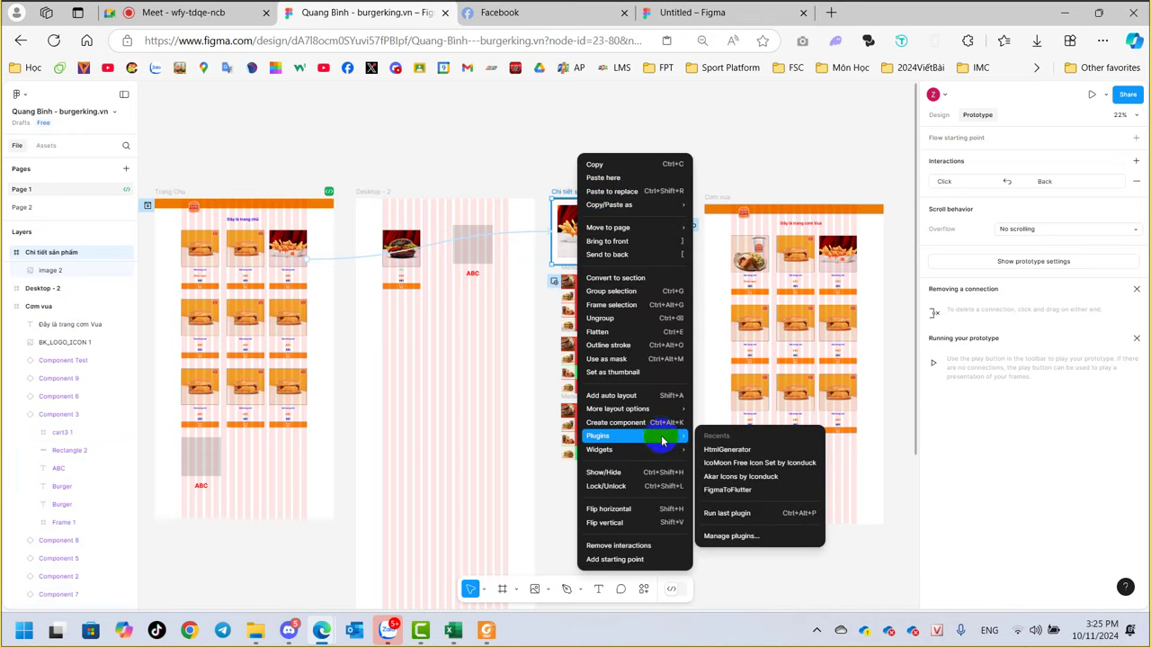
click(757, 449)
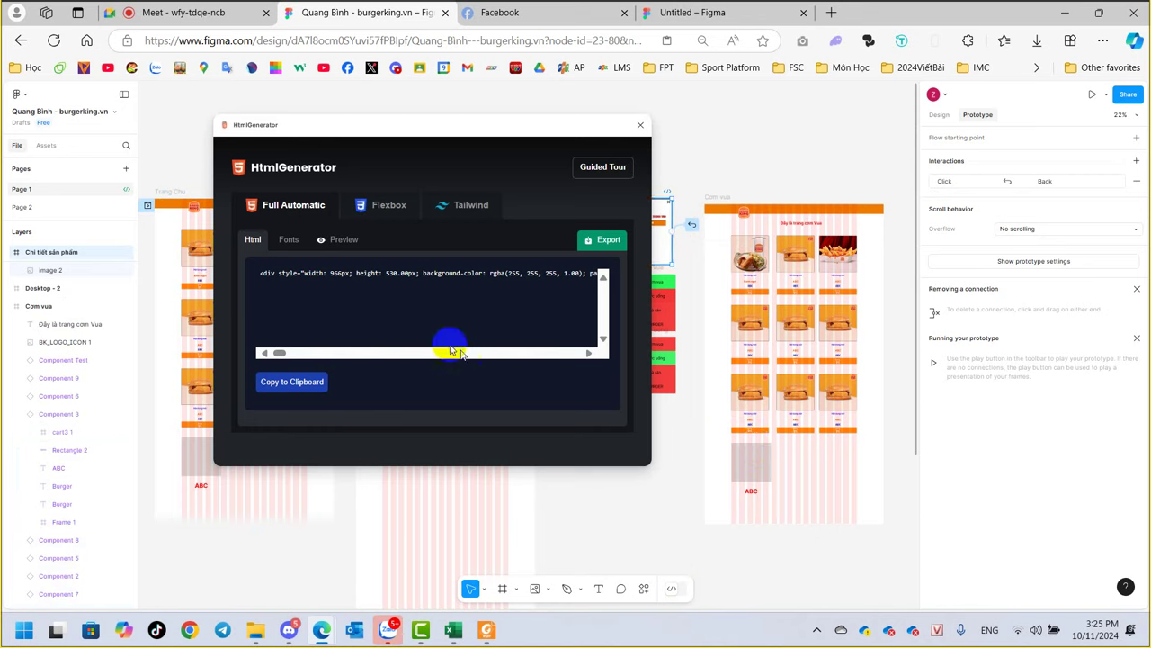
click(594, 243)
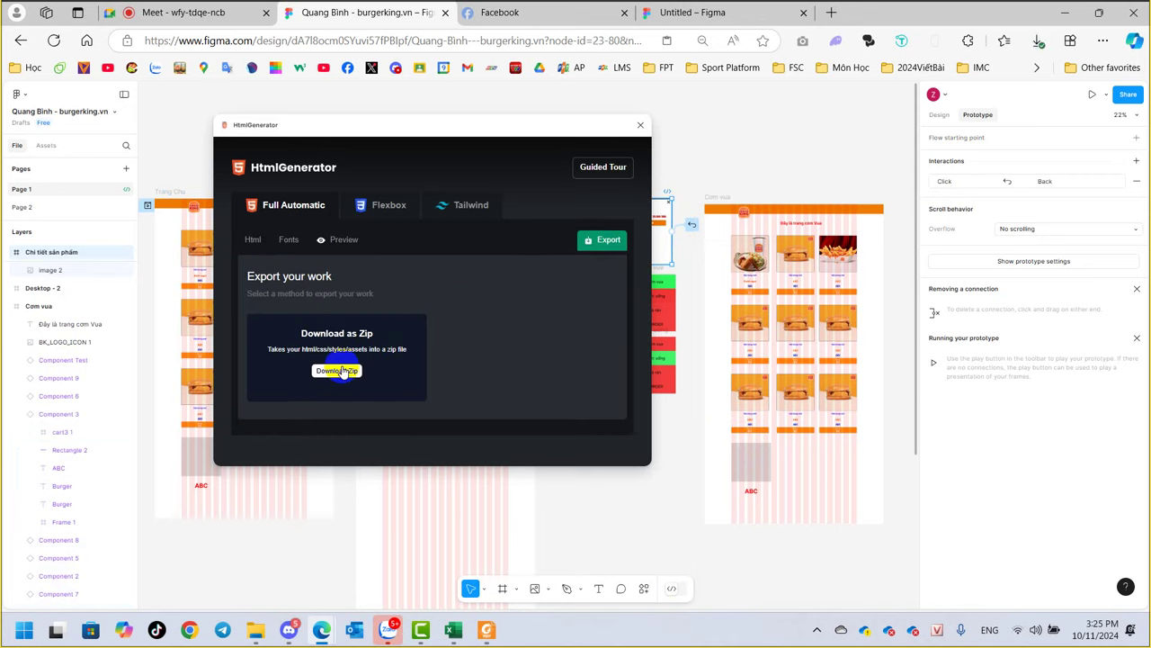
click(1037, 42)
click(1078, 139)
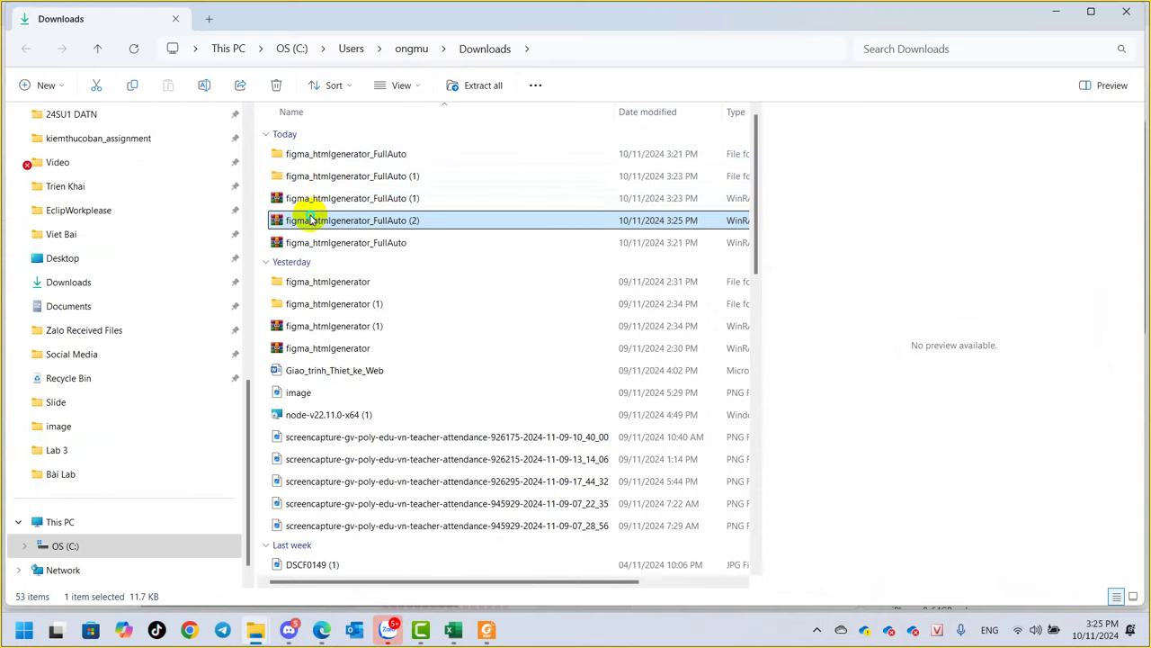
Step: Extract figma_htmlgenerator_FullAuto (2).zip with WinRAR, check its images, and open index.html in Edge
right_click(308, 217)
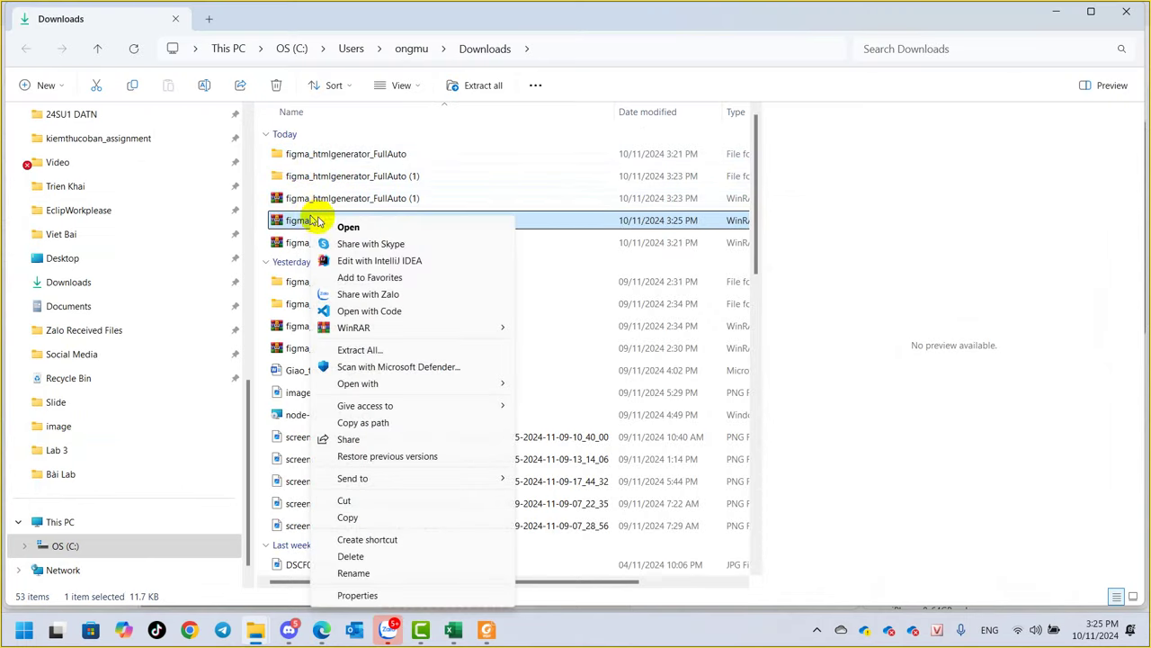
mouse_move(354, 327)
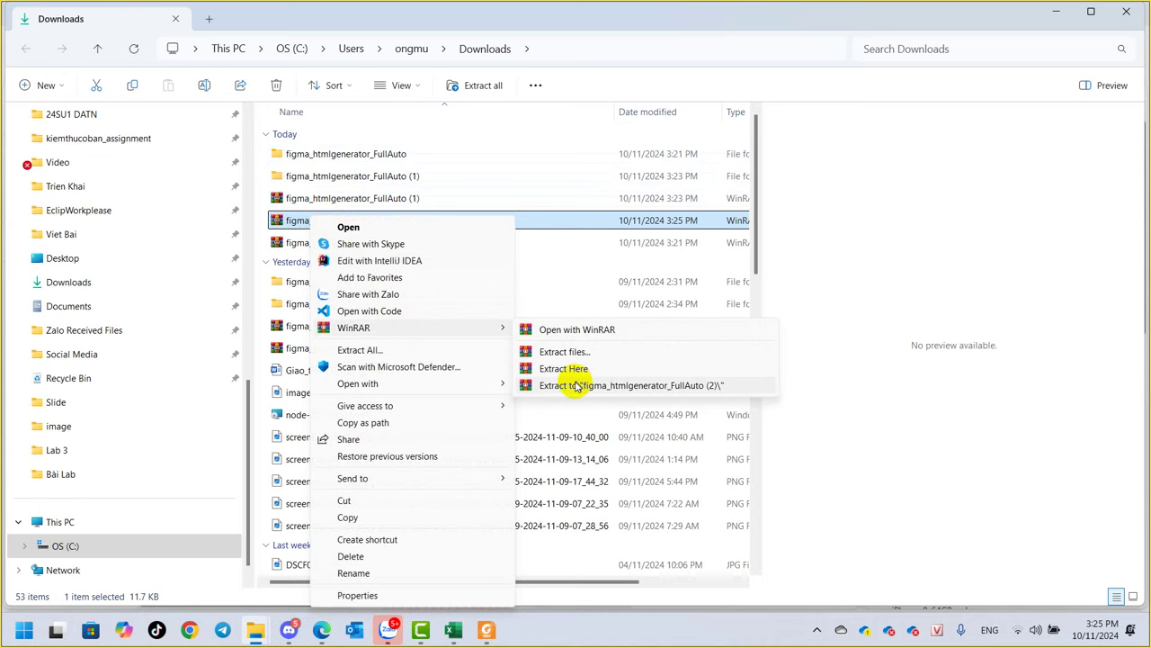
click(558, 384)
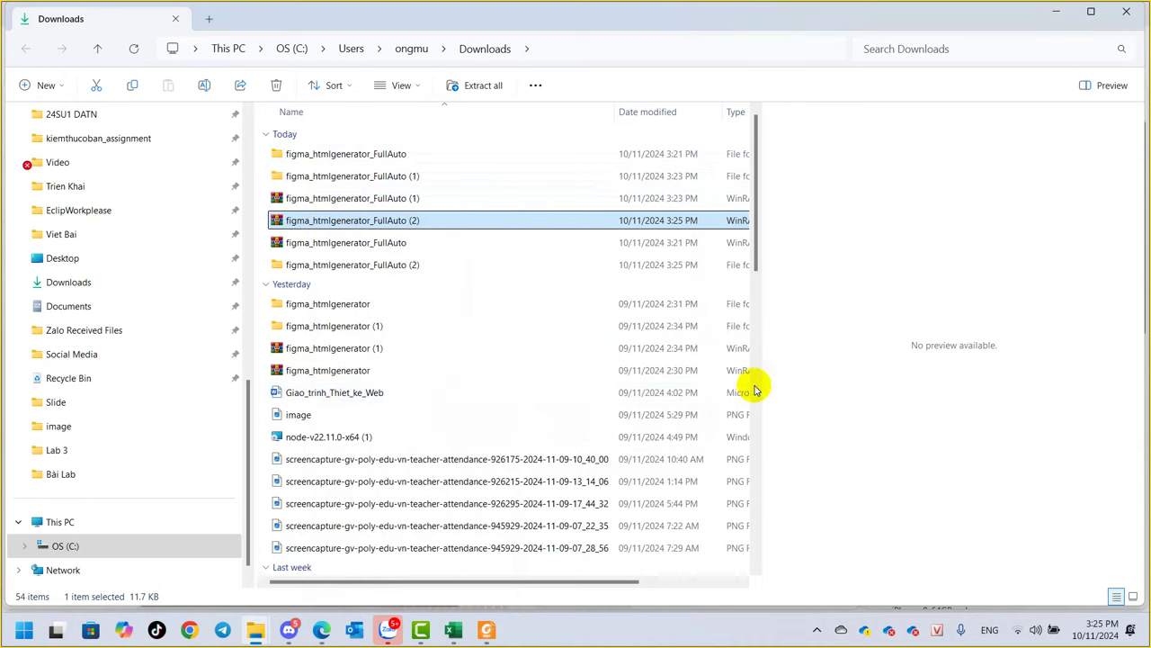
click(392, 266)
double_click(393, 266)
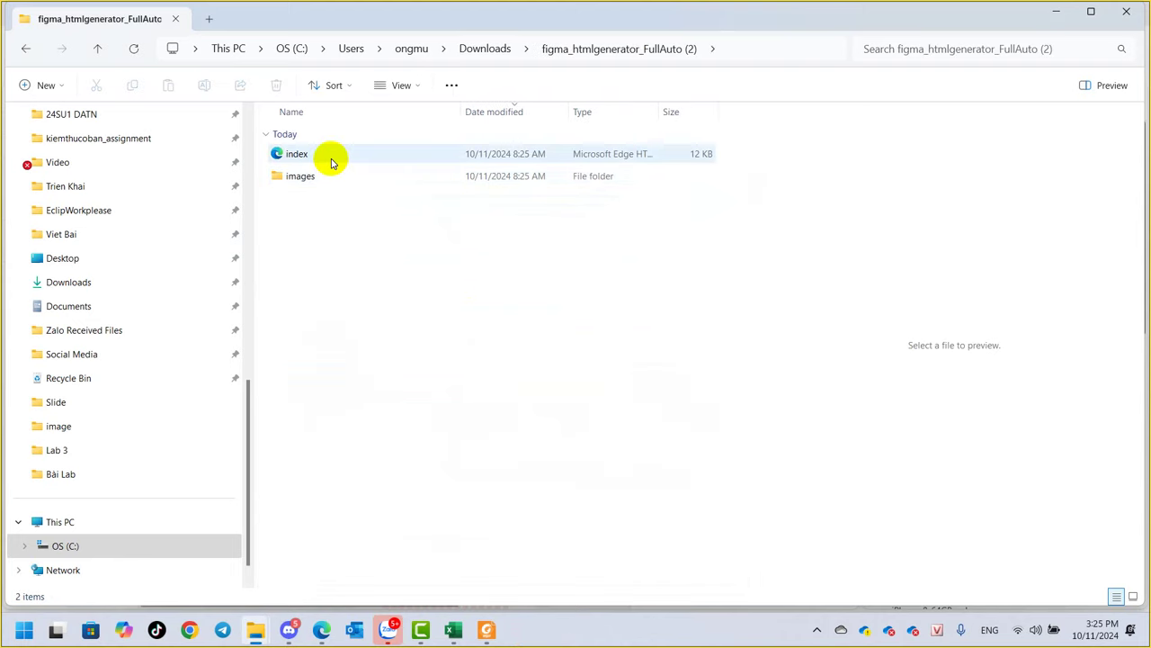
click(330, 156)
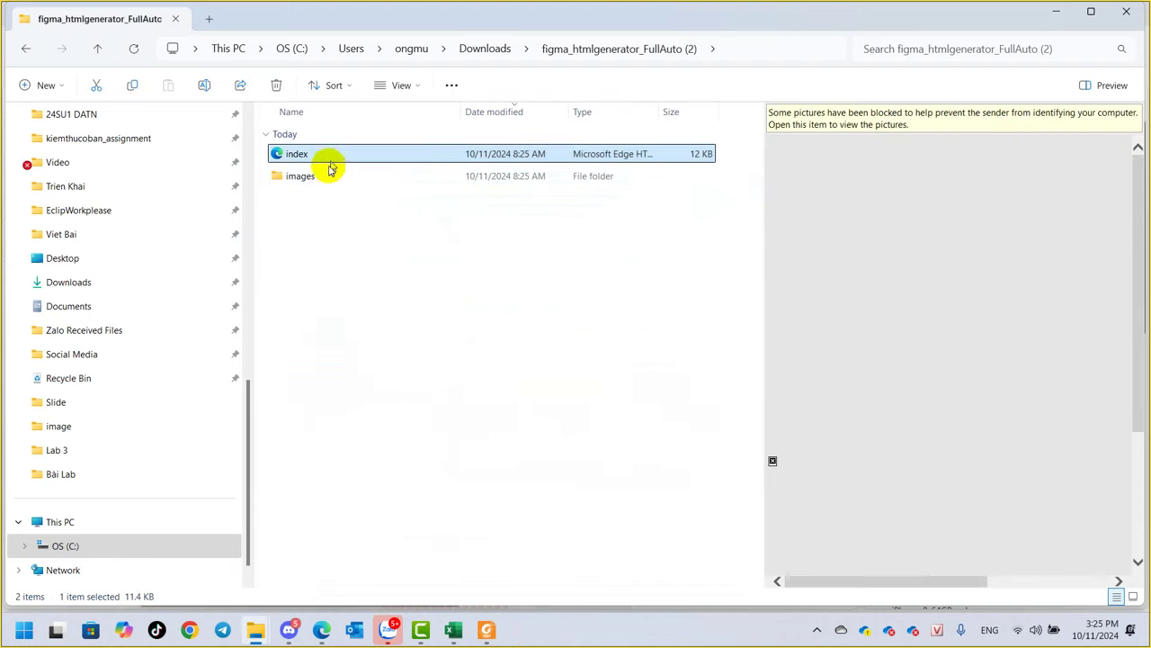
double_click(319, 177)
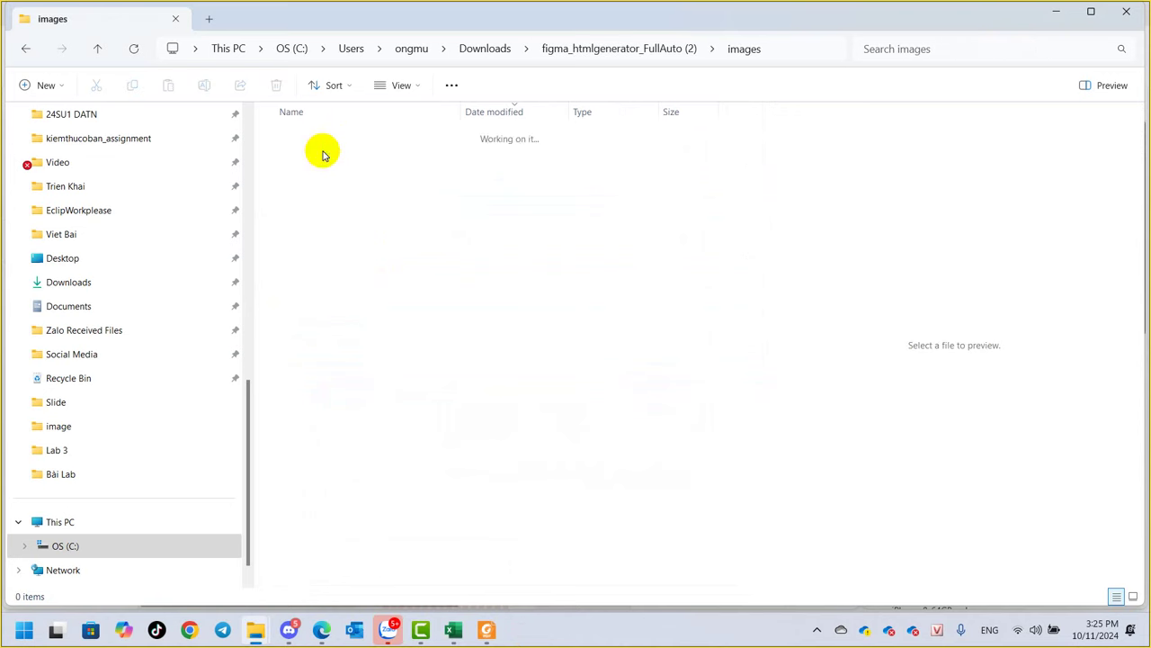
click(611, 48)
double_click(330, 155)
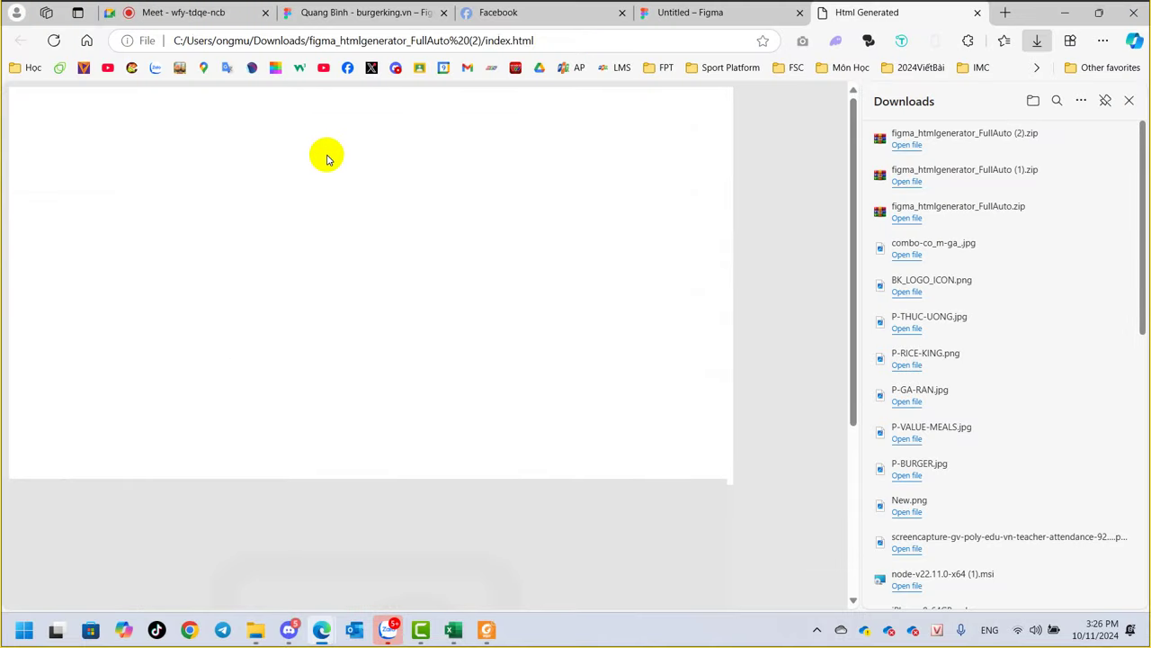
Step: Close Edge's downloads list beside the blank Chi tiết sản phẩm page
click(1130, 101)
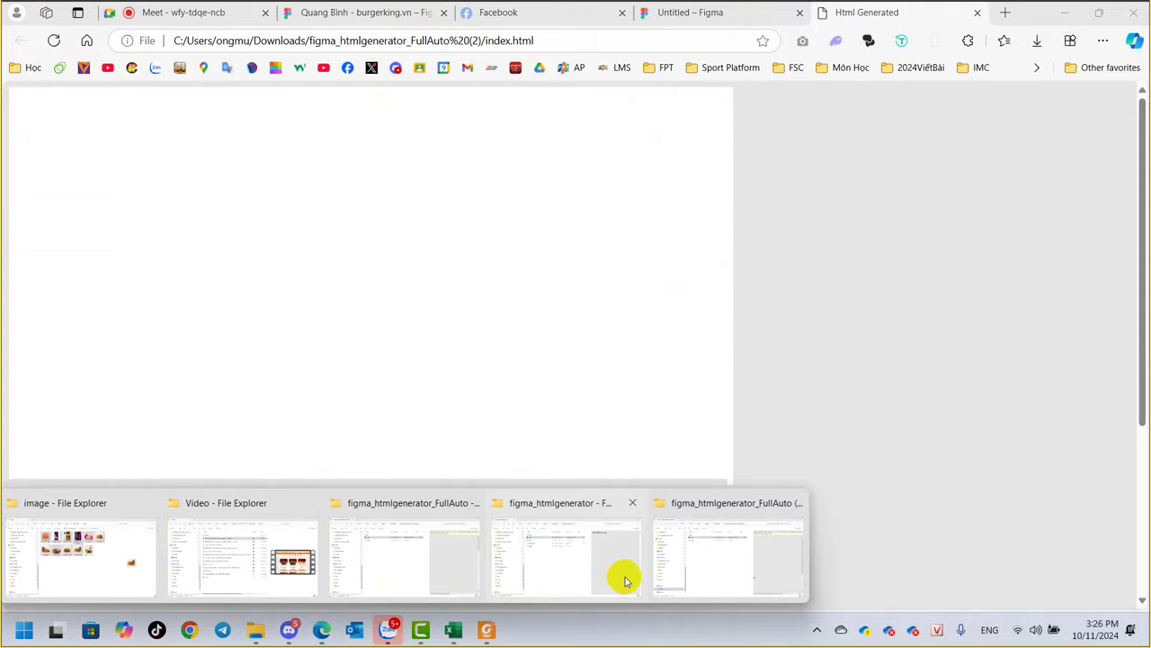
mouse_move(255, 630)
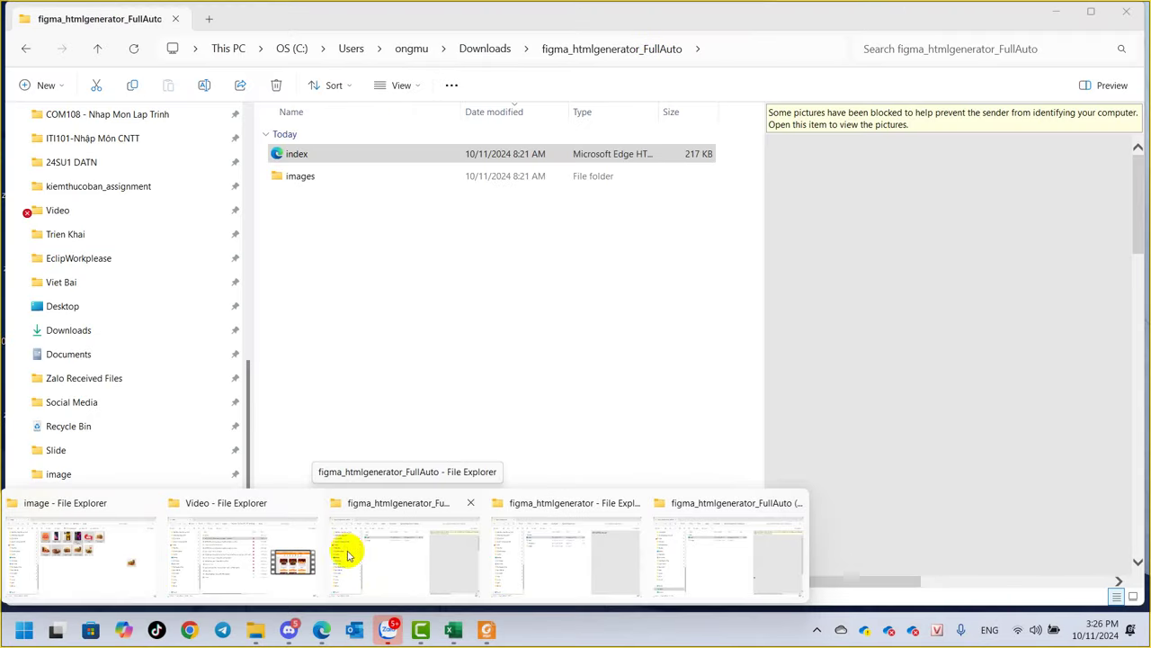
Step: Open the older figma_htmlgenerator export folder in Downloads
click(314, 535)
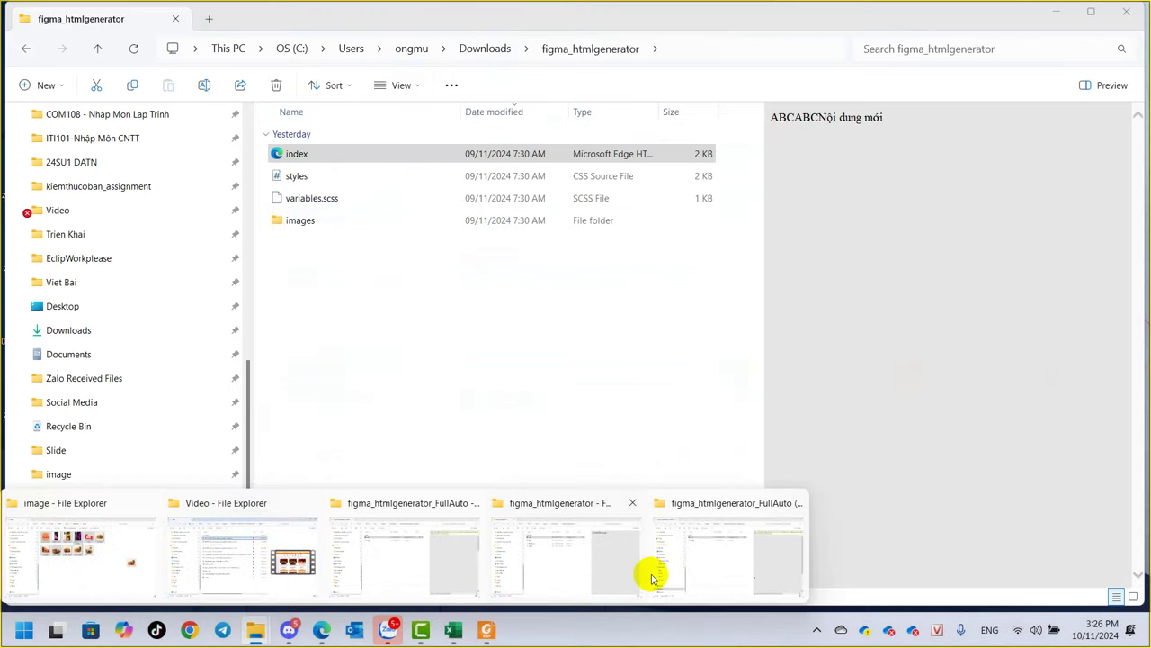
click(650, 570)
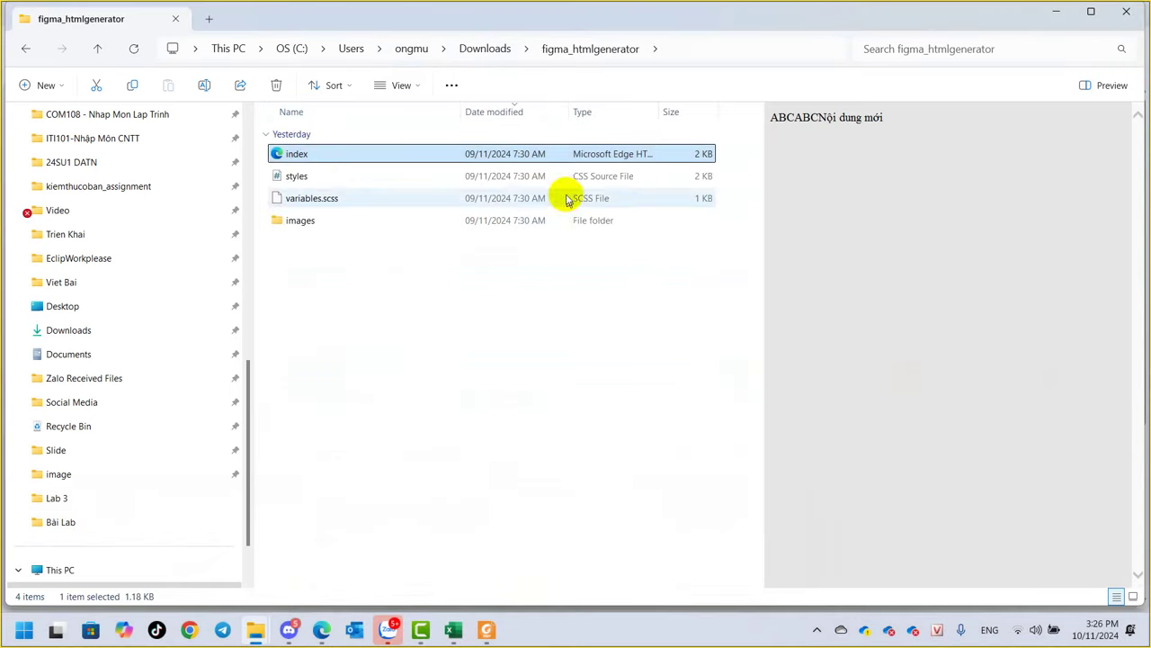
click(486, 49)
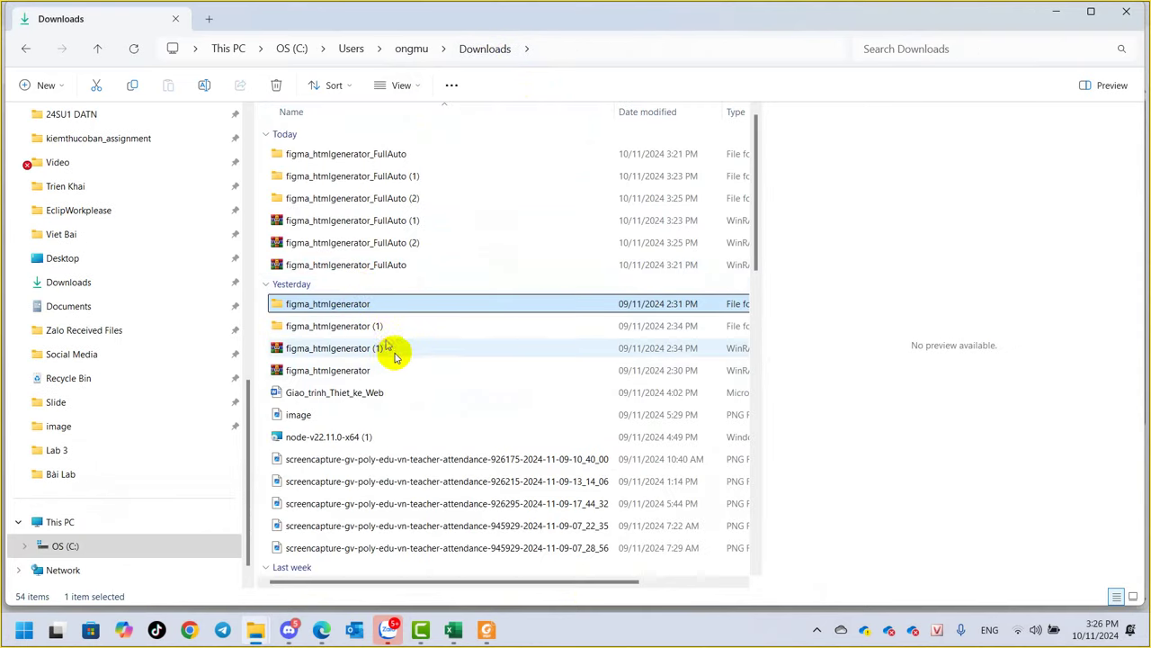
double_click(344, 306)
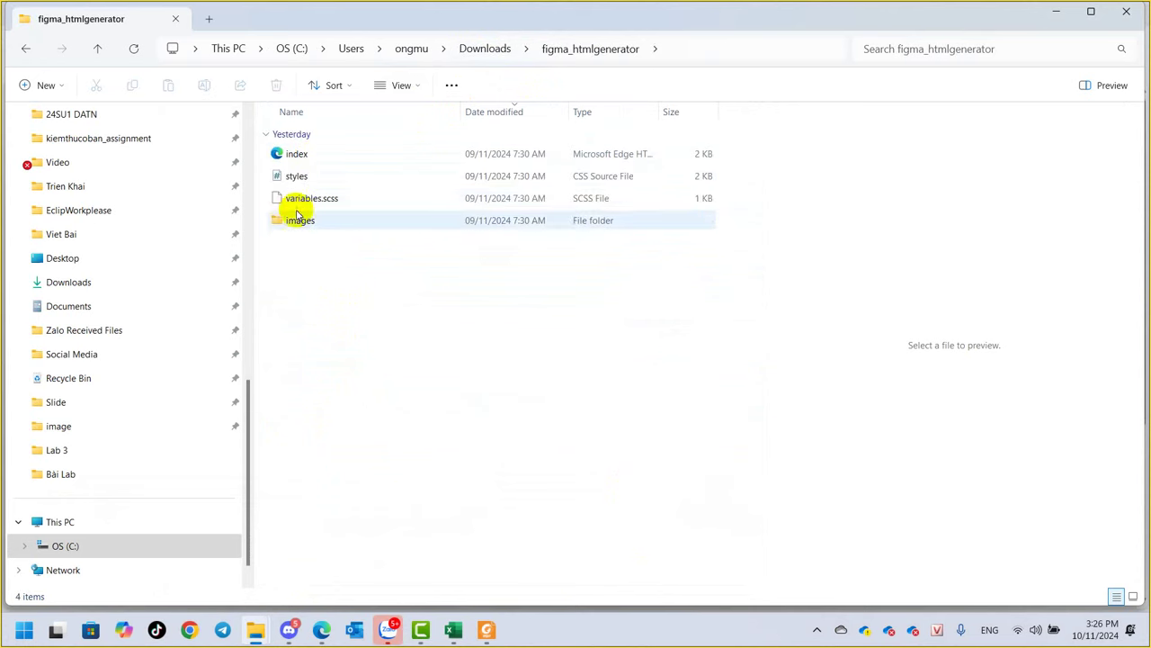
Step: Preview the export's burger image, styles CSS file and index page
double_click(298, 219)
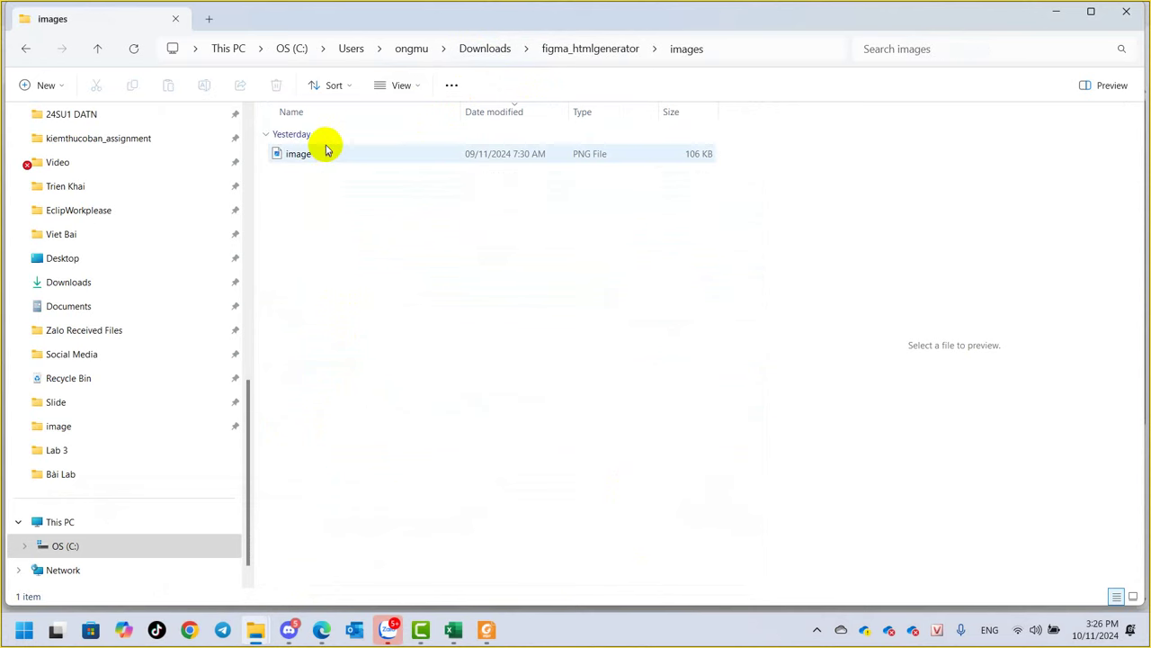
click(325, 152)
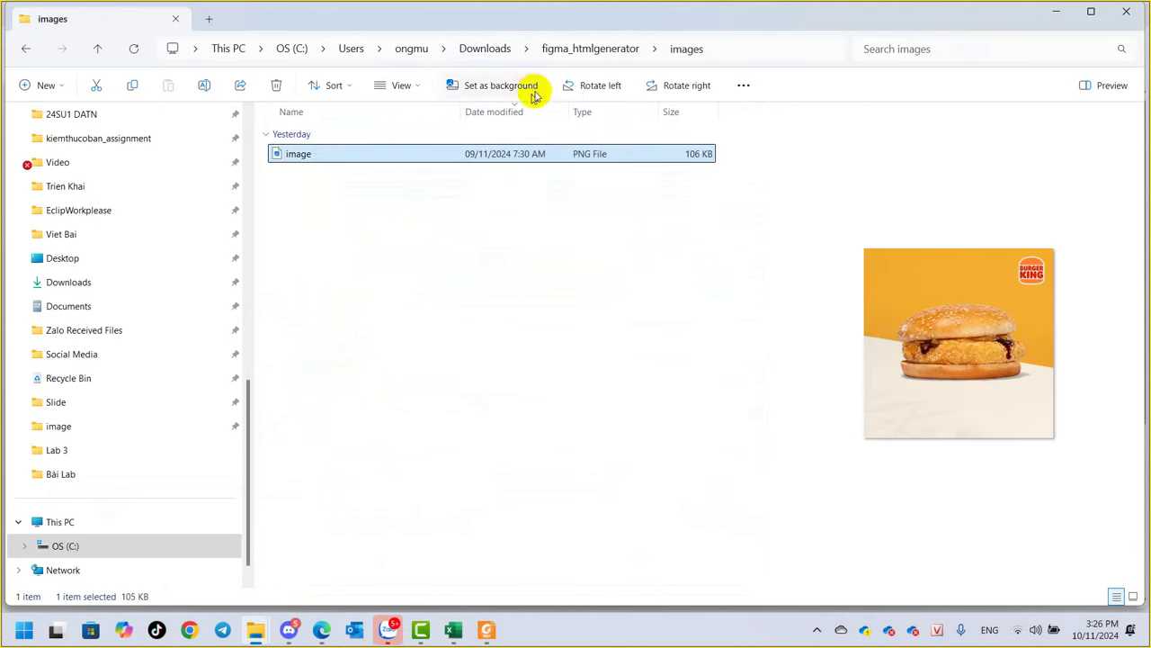
click(565, 49)
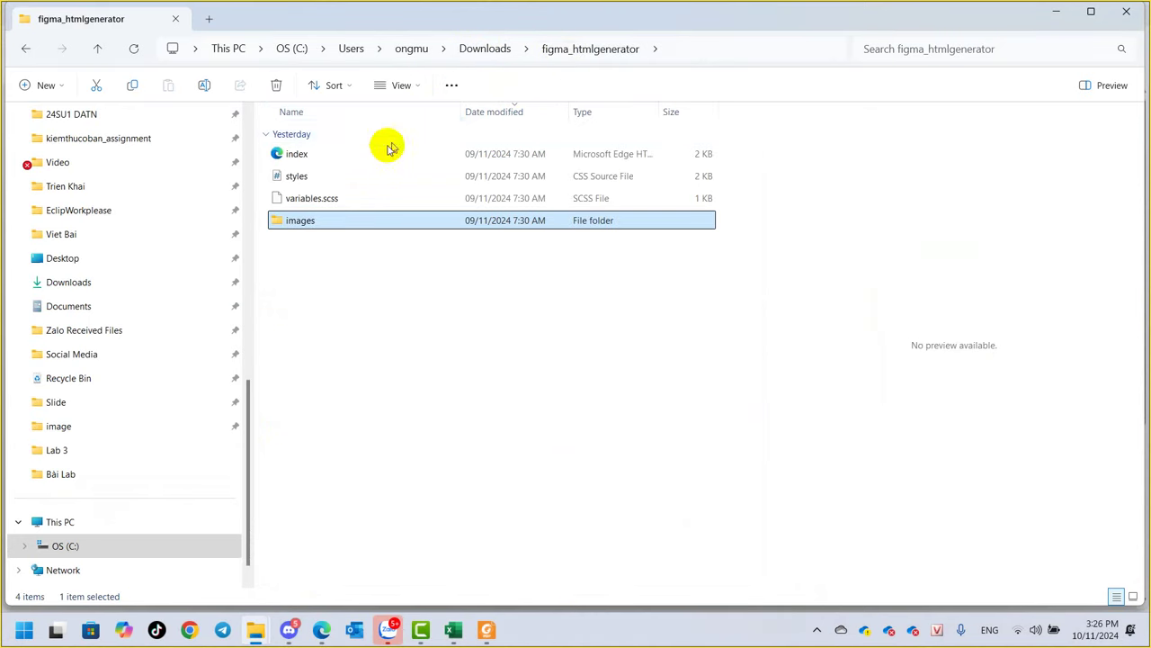
click(327, 175)
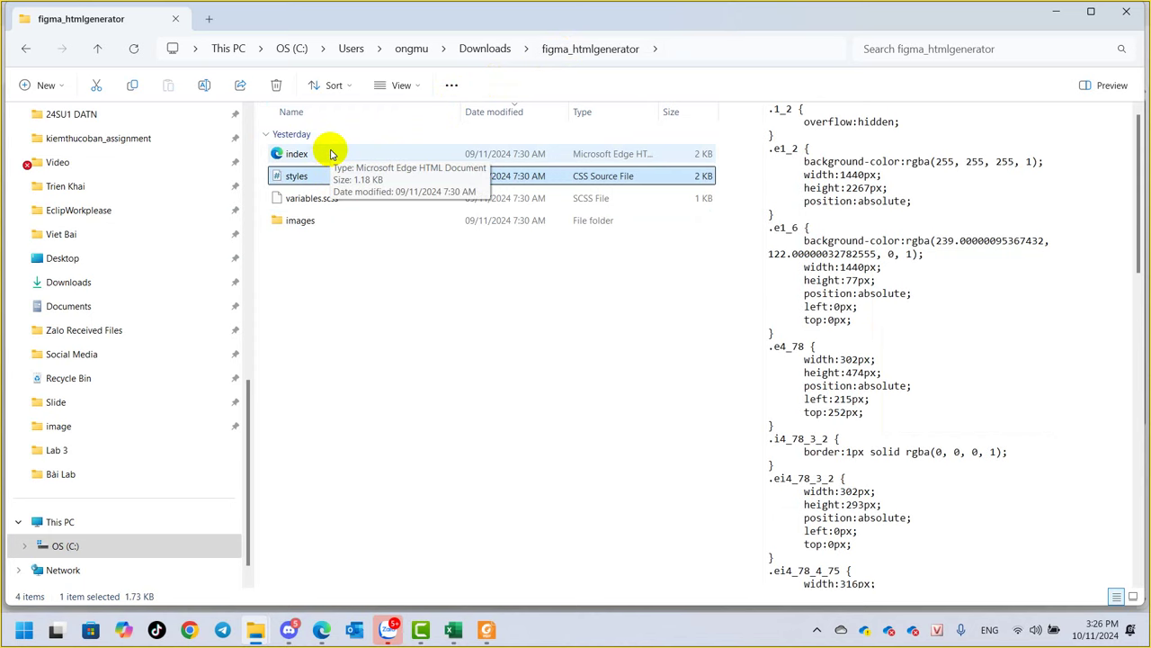
click(342, 160)
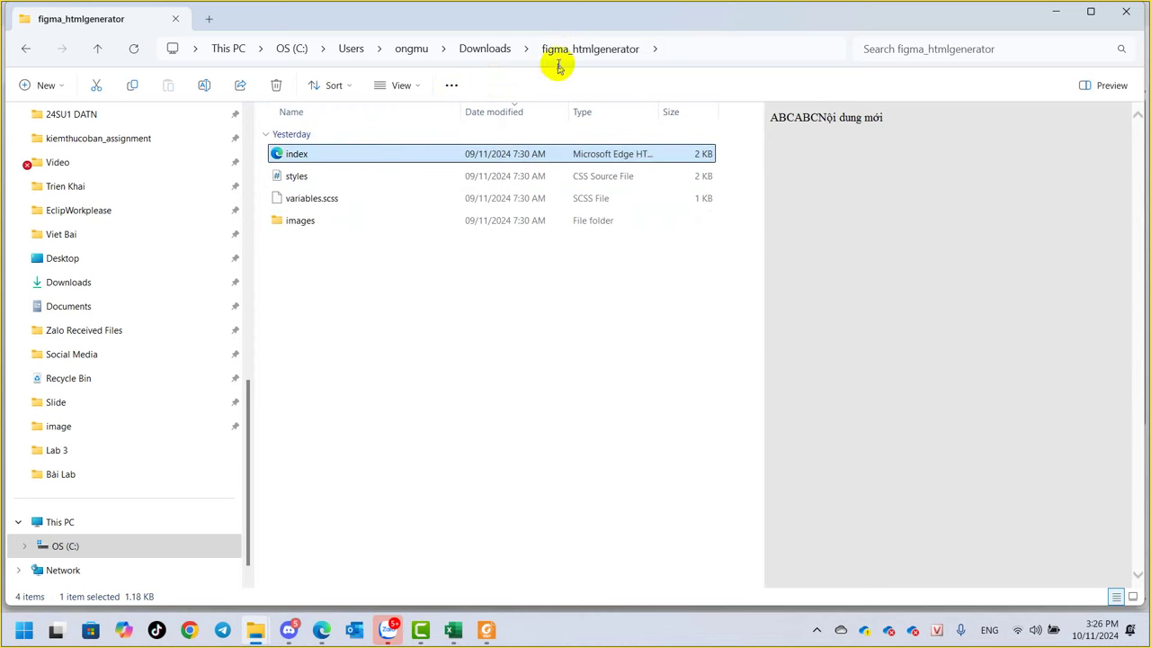
Step: View the older index.html burger-card page with its ABC text in Edge, then close its tab
double_click(400, 157)
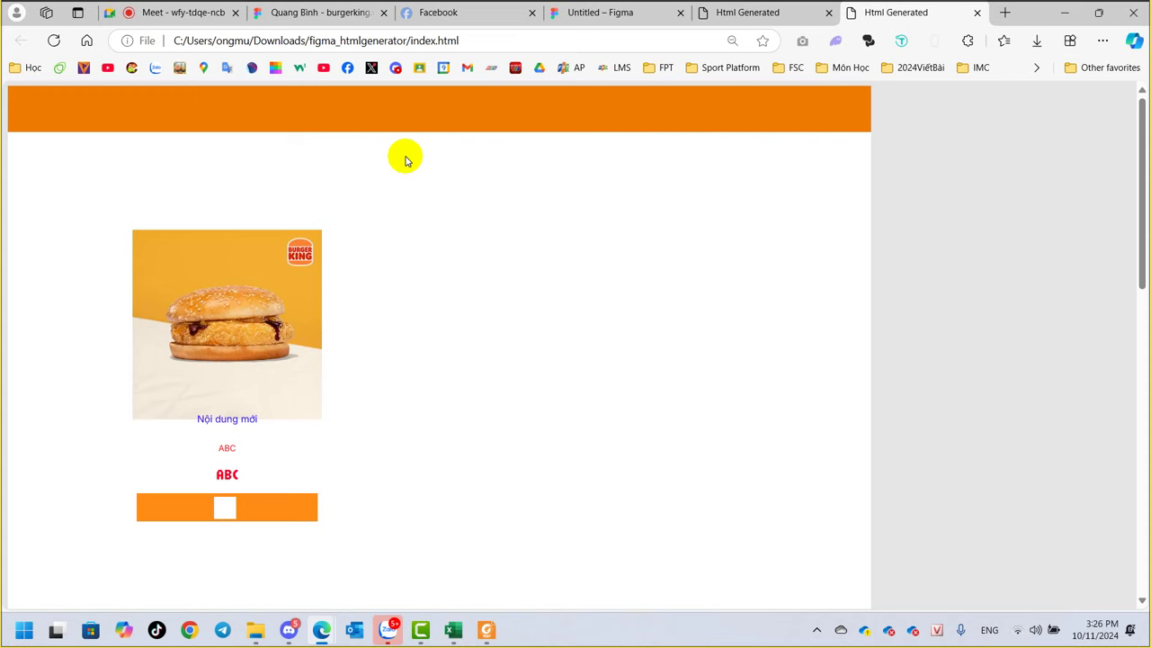
scroll(373, 339, down, 2)
scroll(404, 398, down, 3)
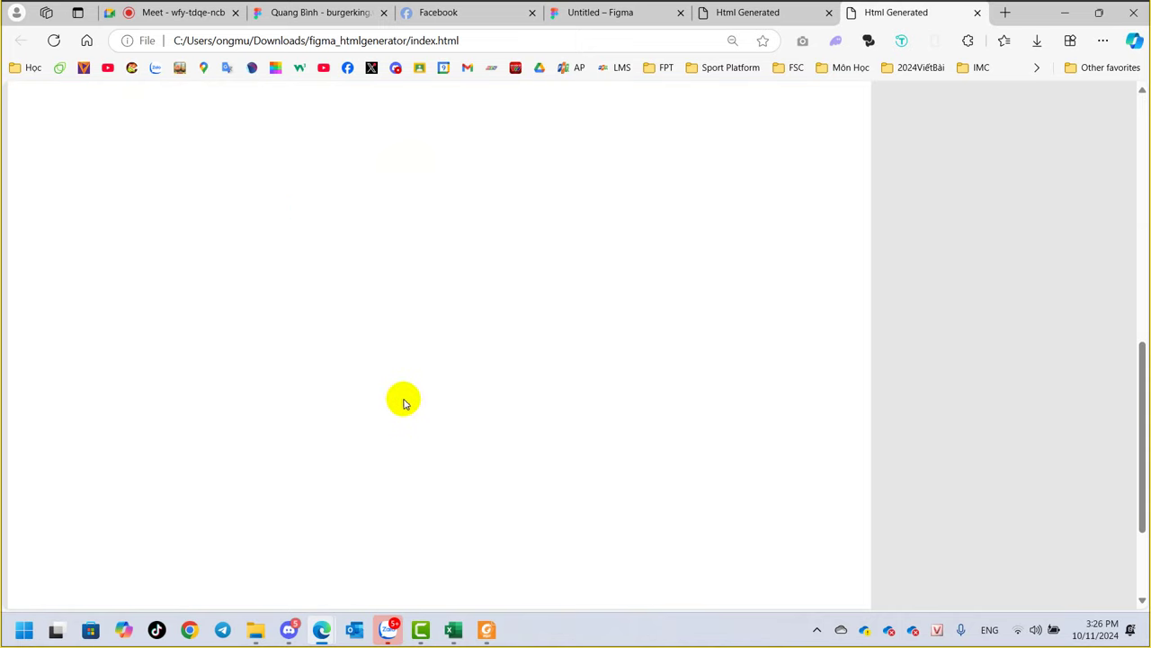
scroll(414, 409, up, 5)
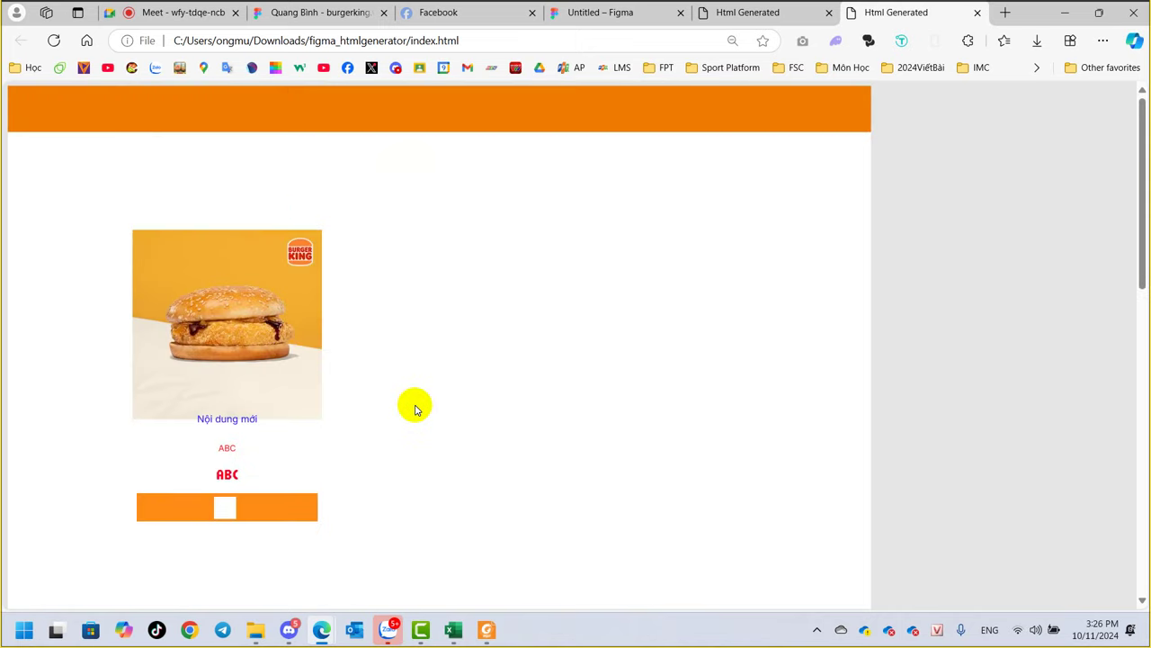
click(978, 13)
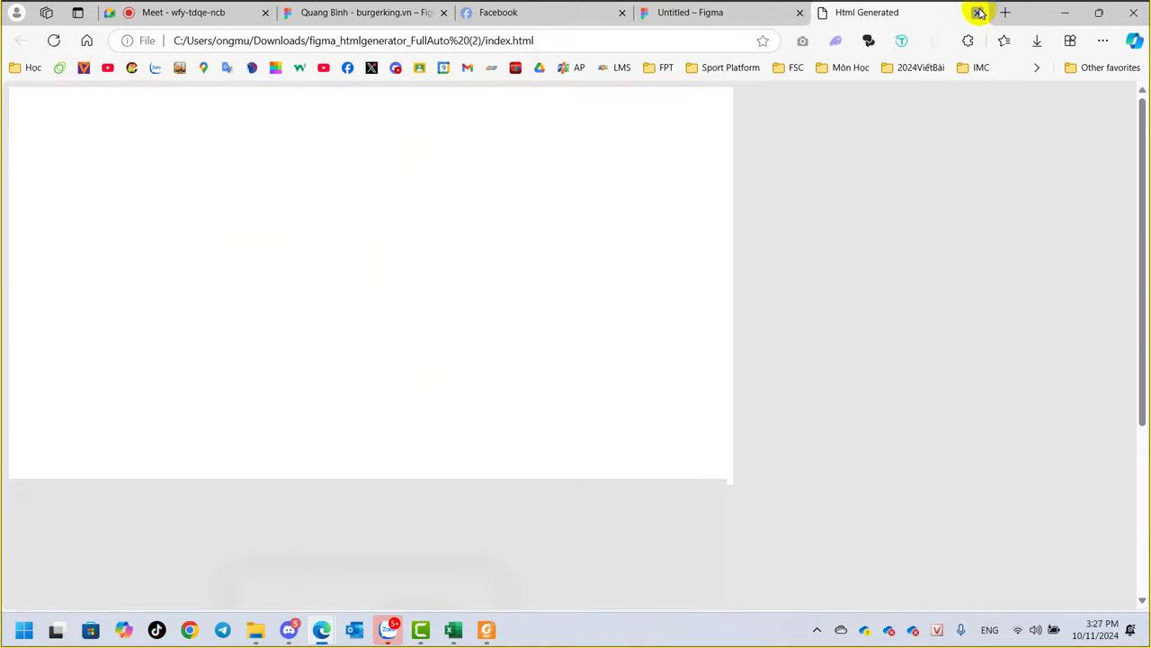
Step: Close the leftover page tab, extra FullAuto Explorer window and Untitled Figma file; open a new tab
click(978, 12)
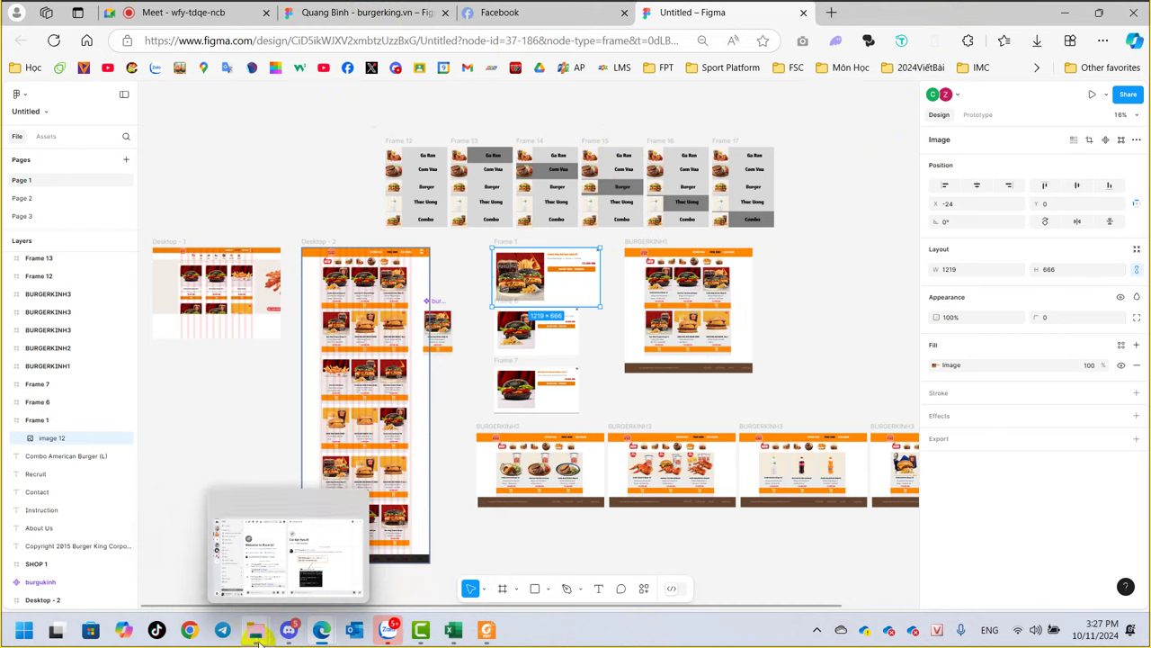
mouse_move(255, 630)
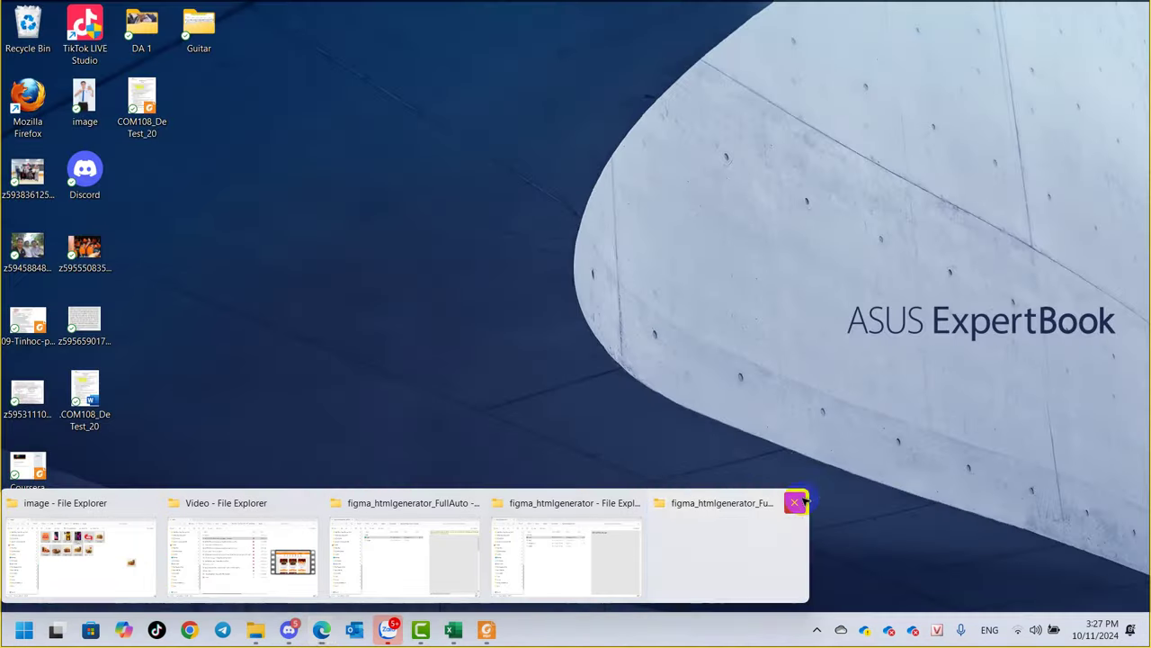
click(797, 501)
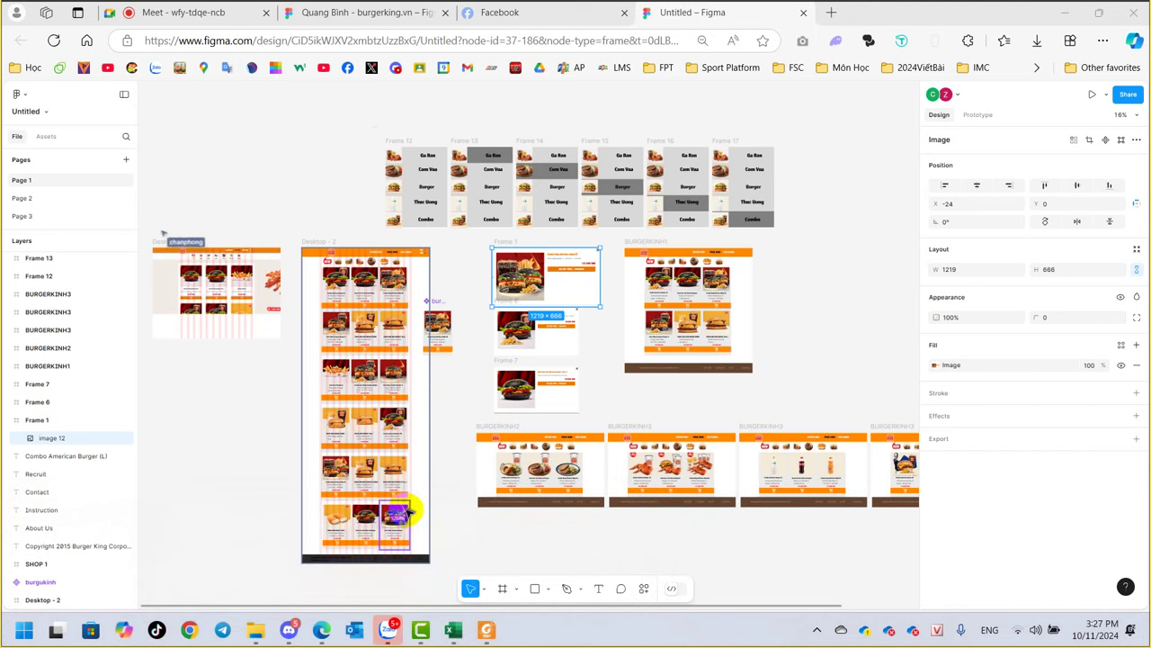
mouse_move(321, 629)
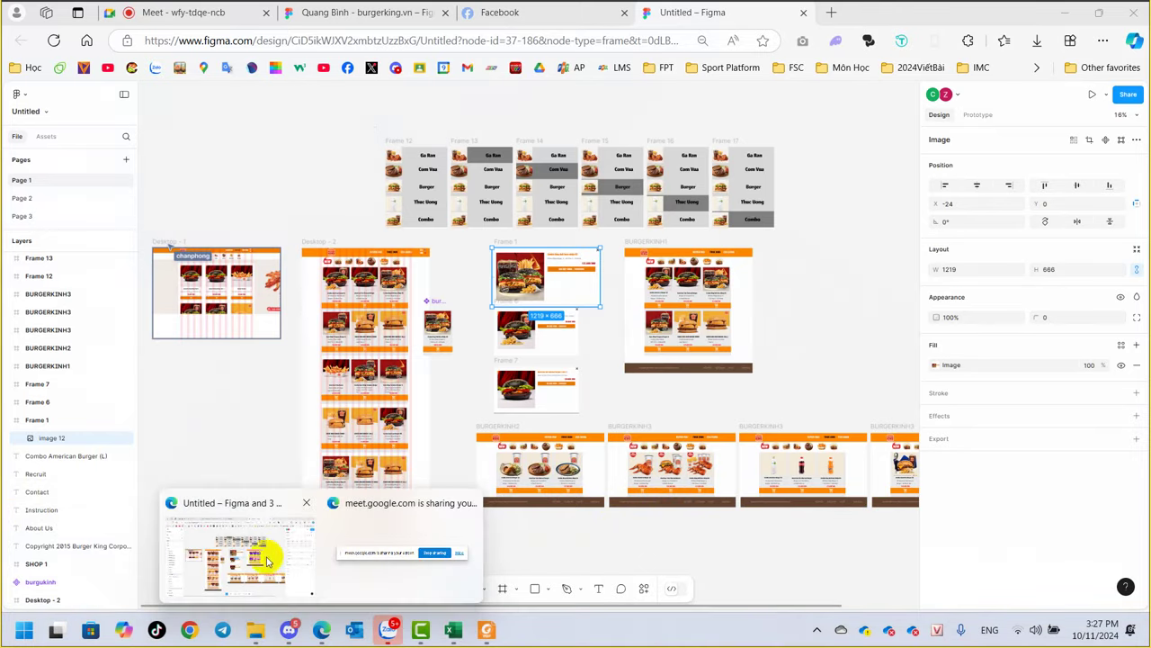
click(262, 553)
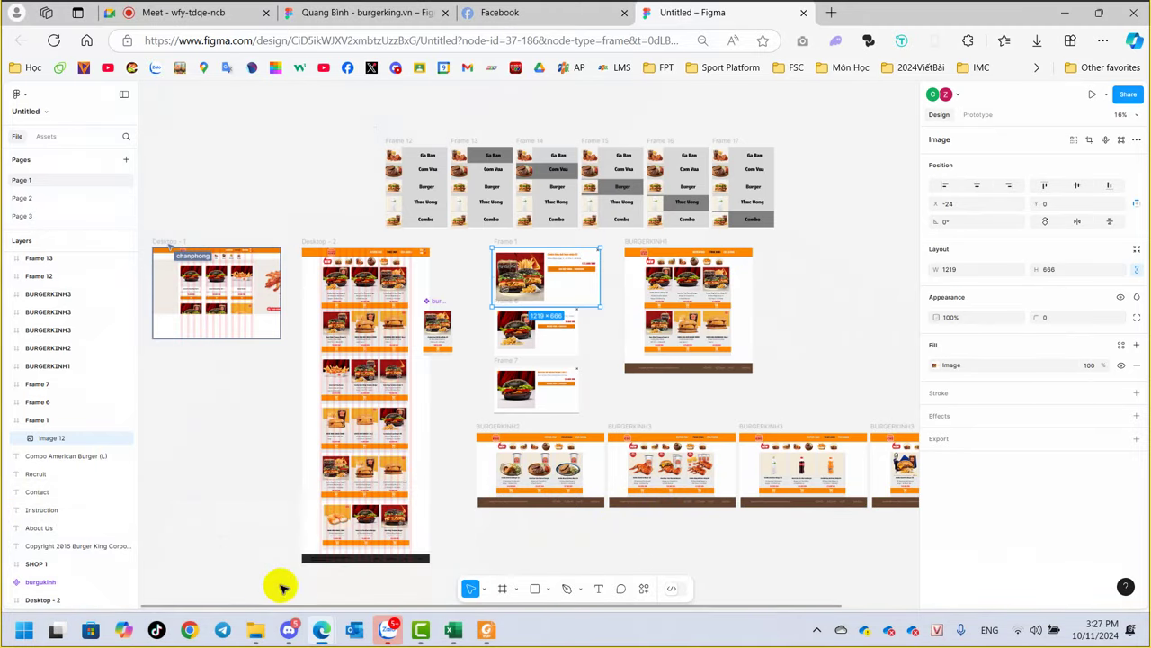
click(803, 14)
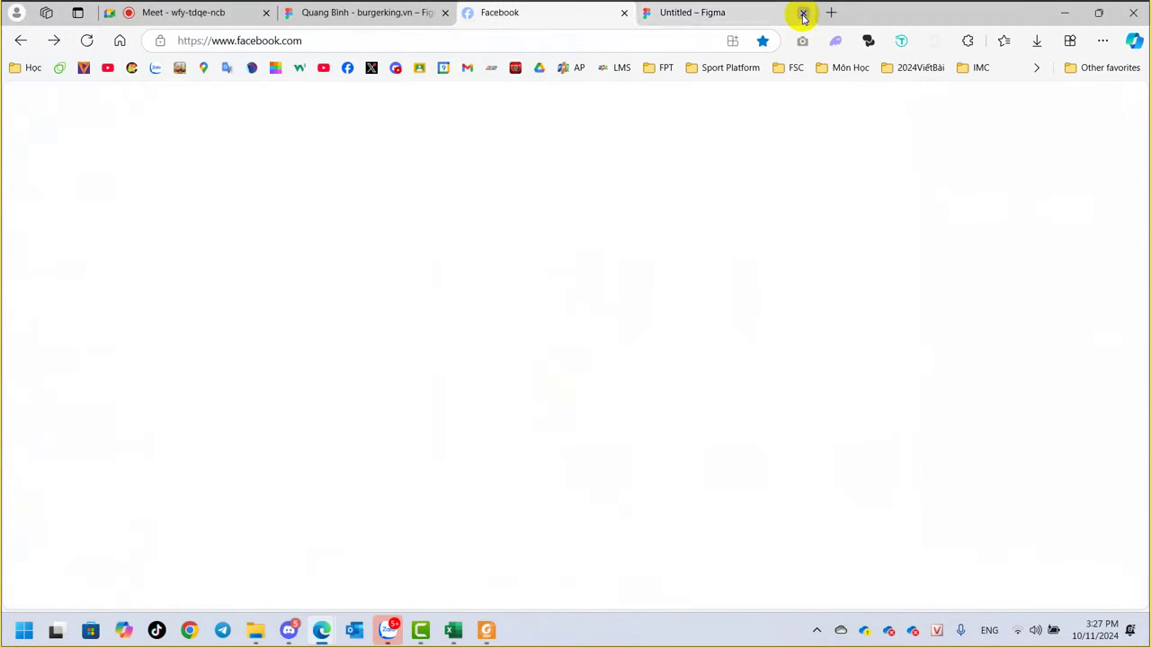
click(322, 15)
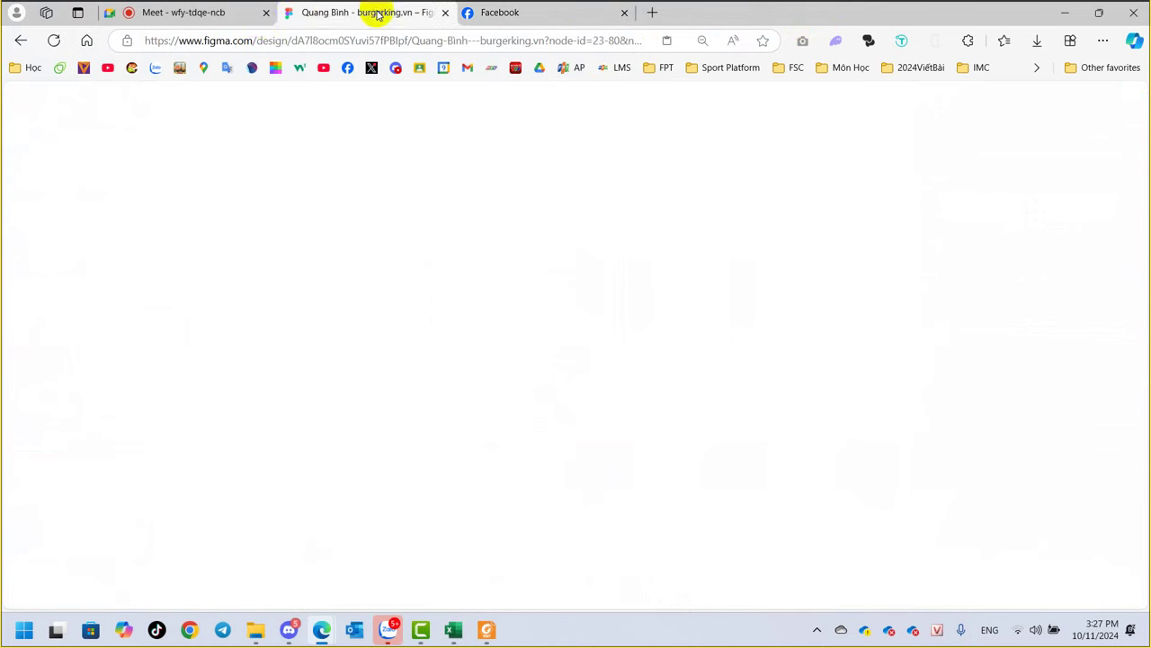
click(653, 13)
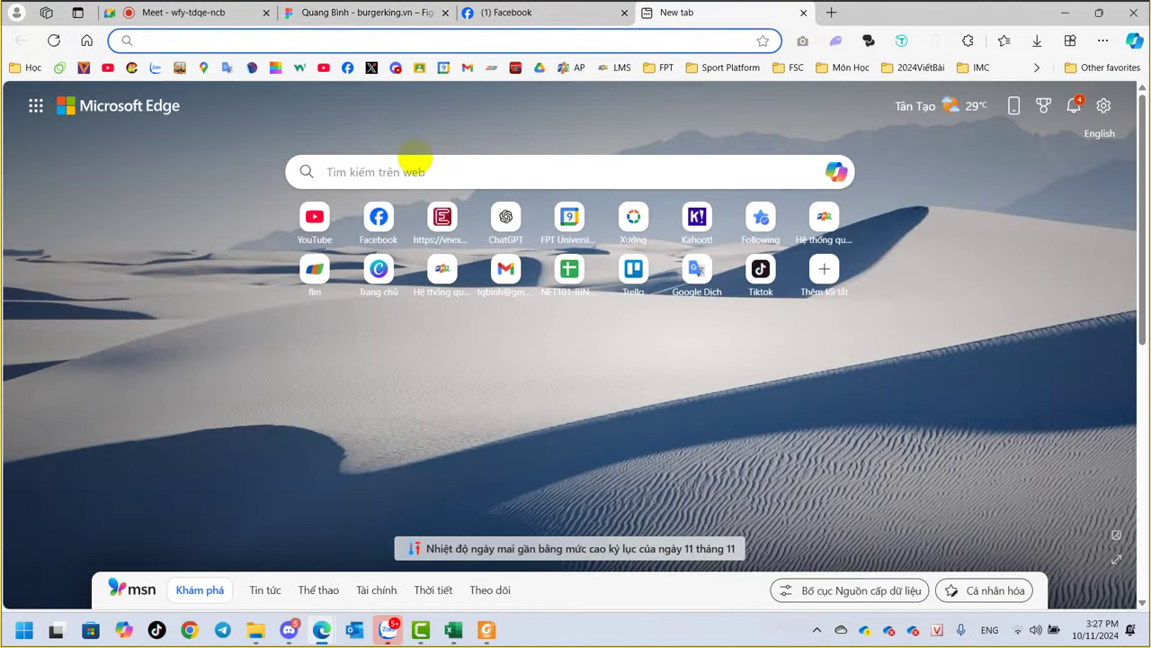
Step: Load the VnExpress homepage from the new-tab shortcut and bring up its page context menu
click(443, 218)
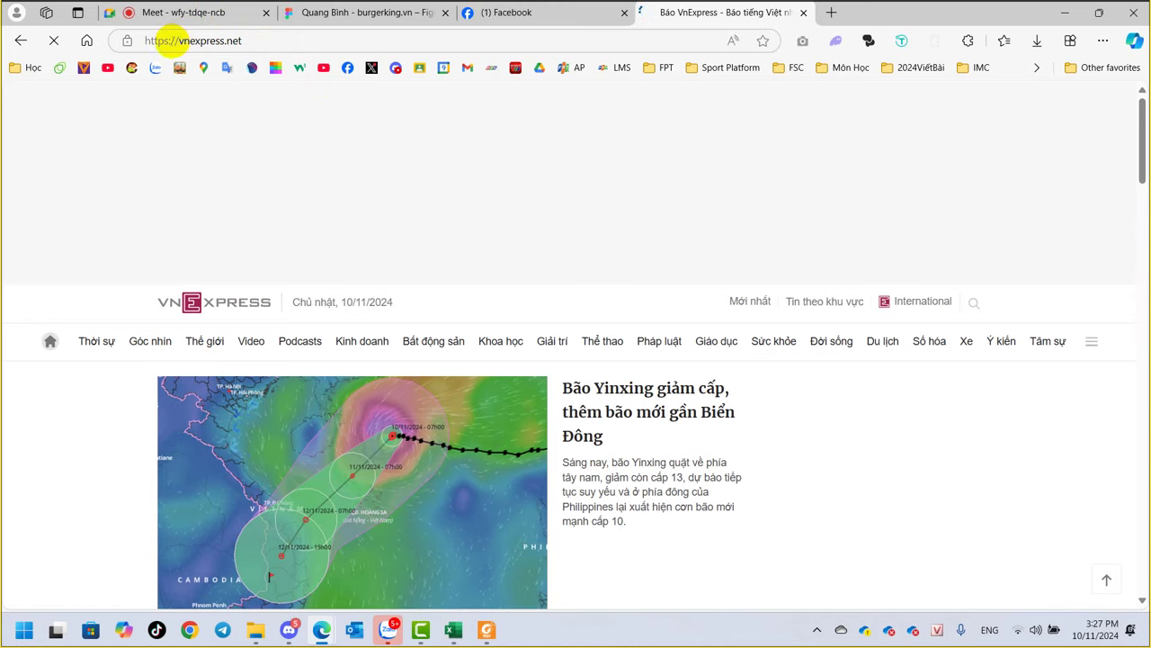
click(180, 39)
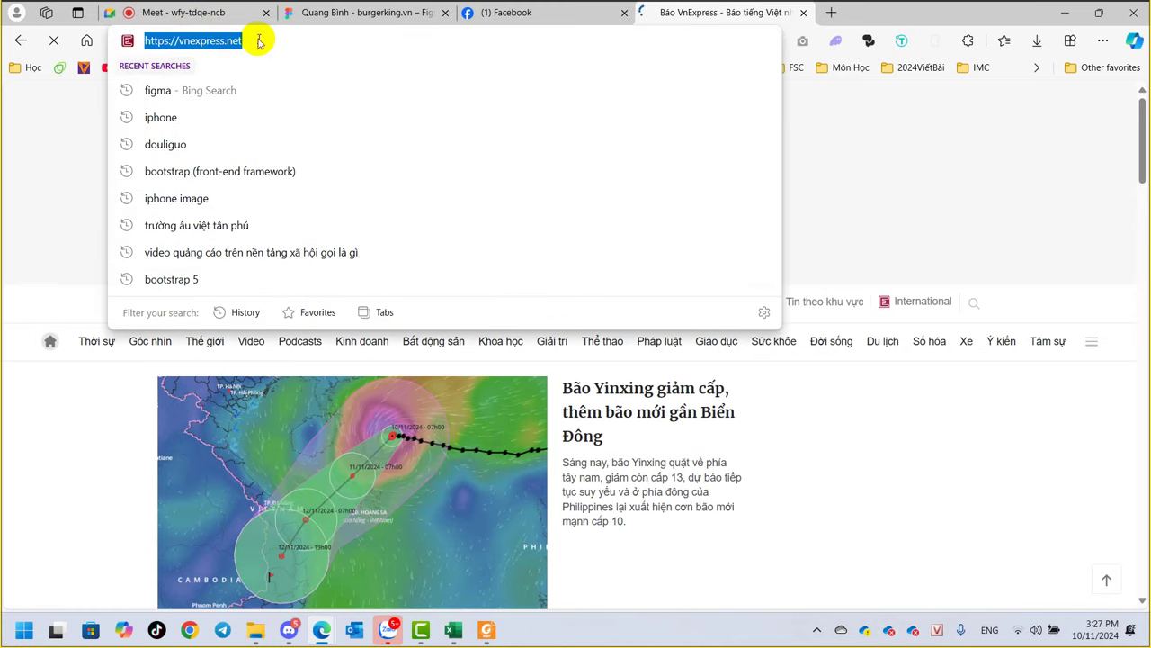
click(837, 184)
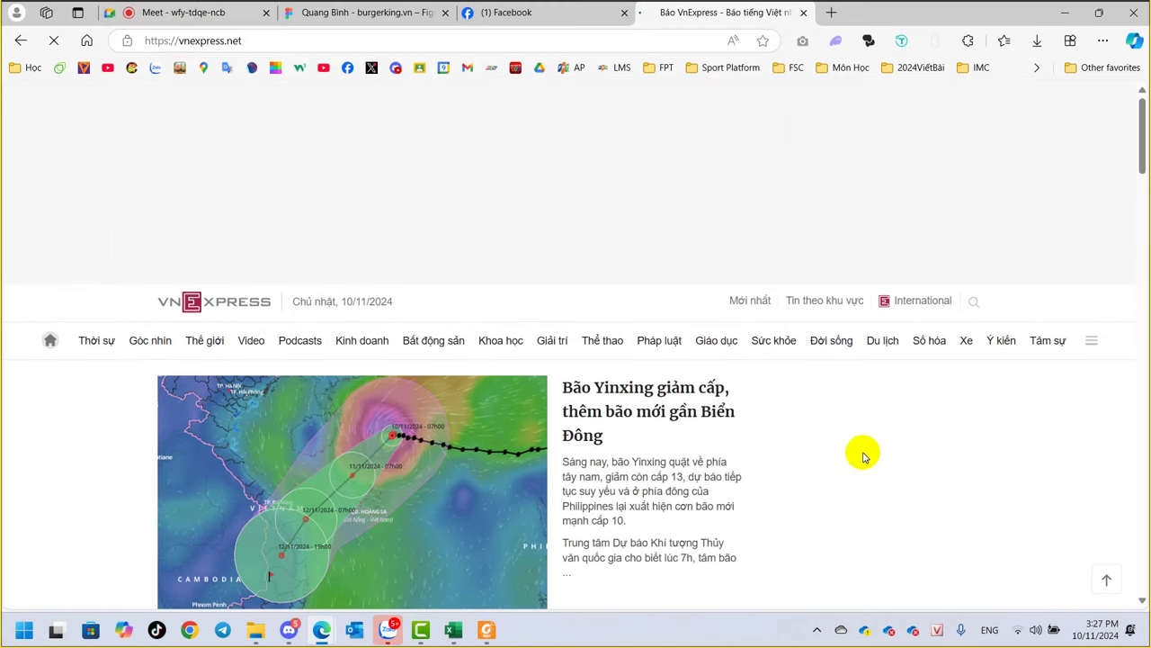
right_click(854, 369)
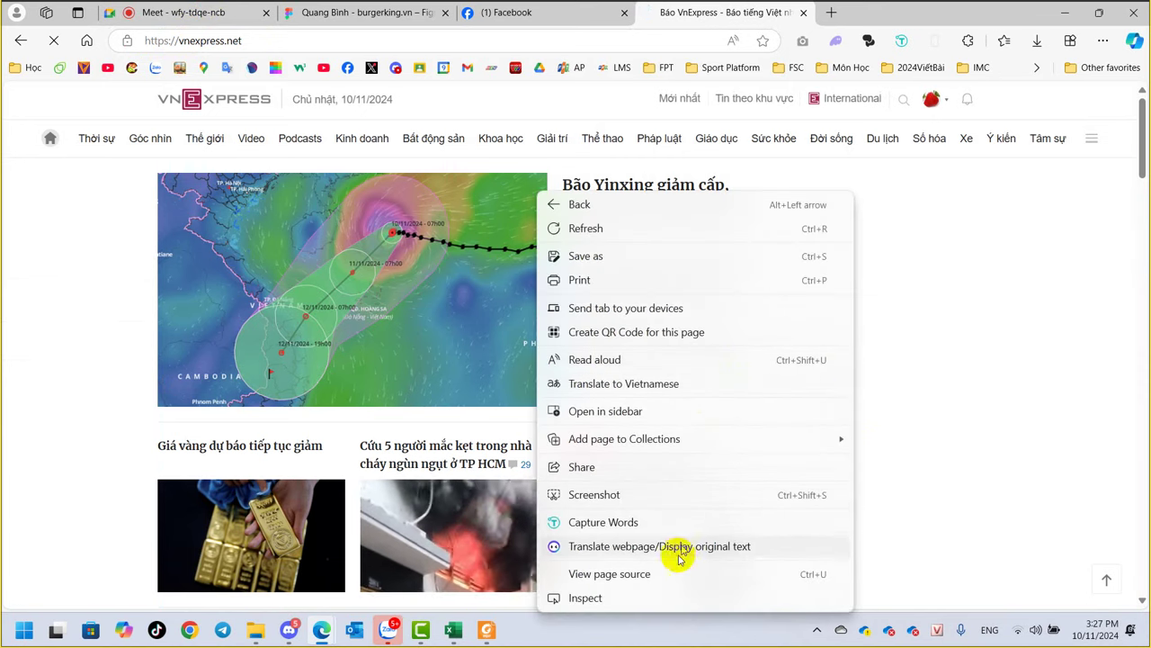
Step: Inspect the VnExpress page and widen DevTools to about half the window
click(576, 605)
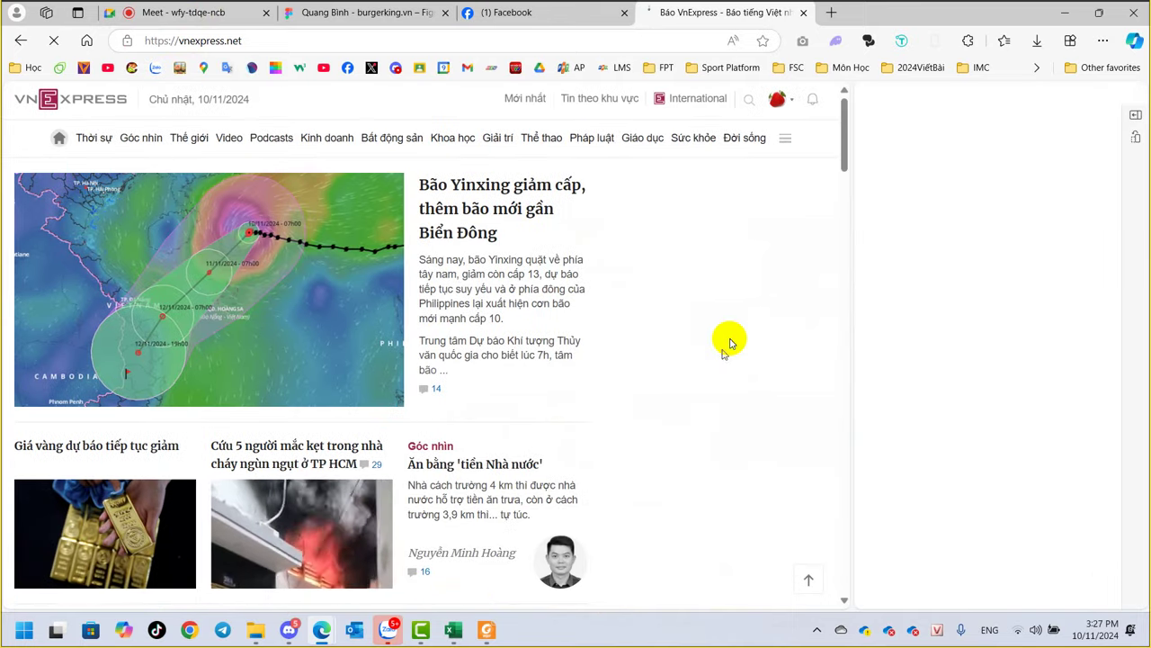
drag(850, 242, 546, 256)
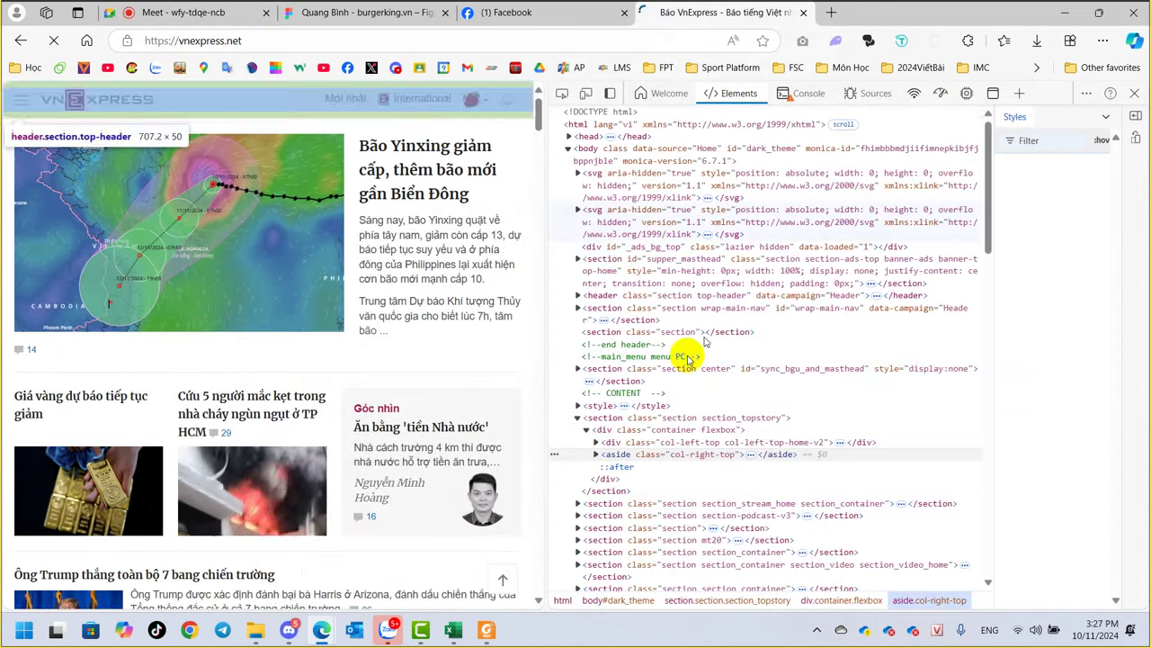
scroll(416, 396, down, 3)
scroll(416, 396, down, 2)
scroll(414, 387, down, 1)
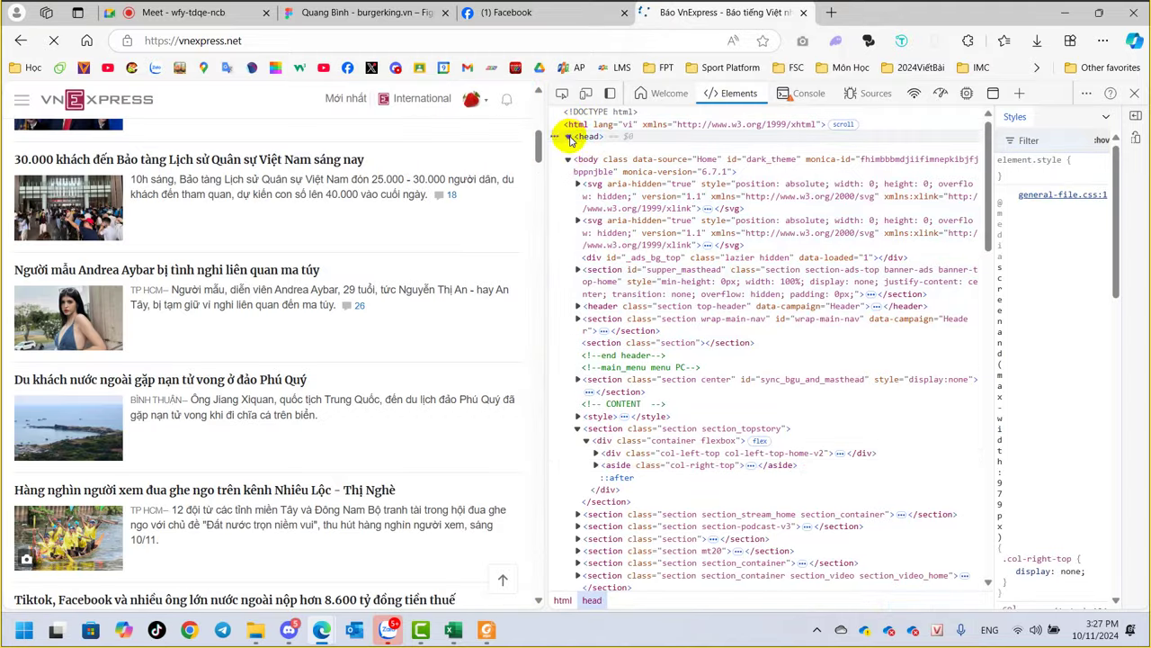
click(568, 136)
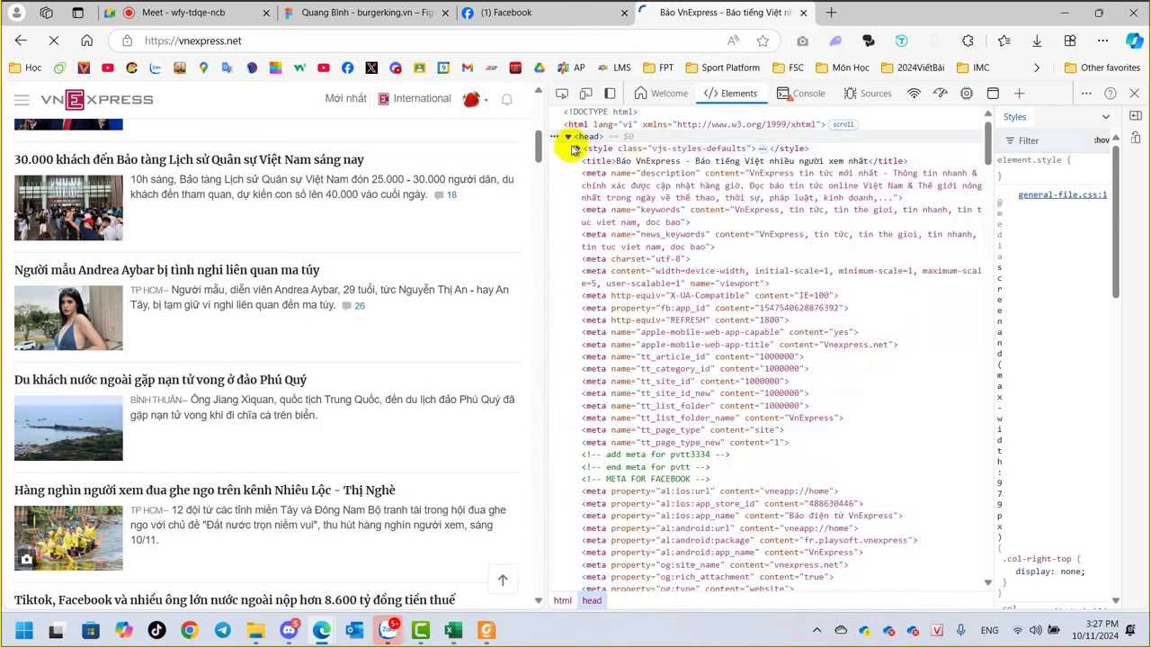
scroll(643, 401, down, 3)
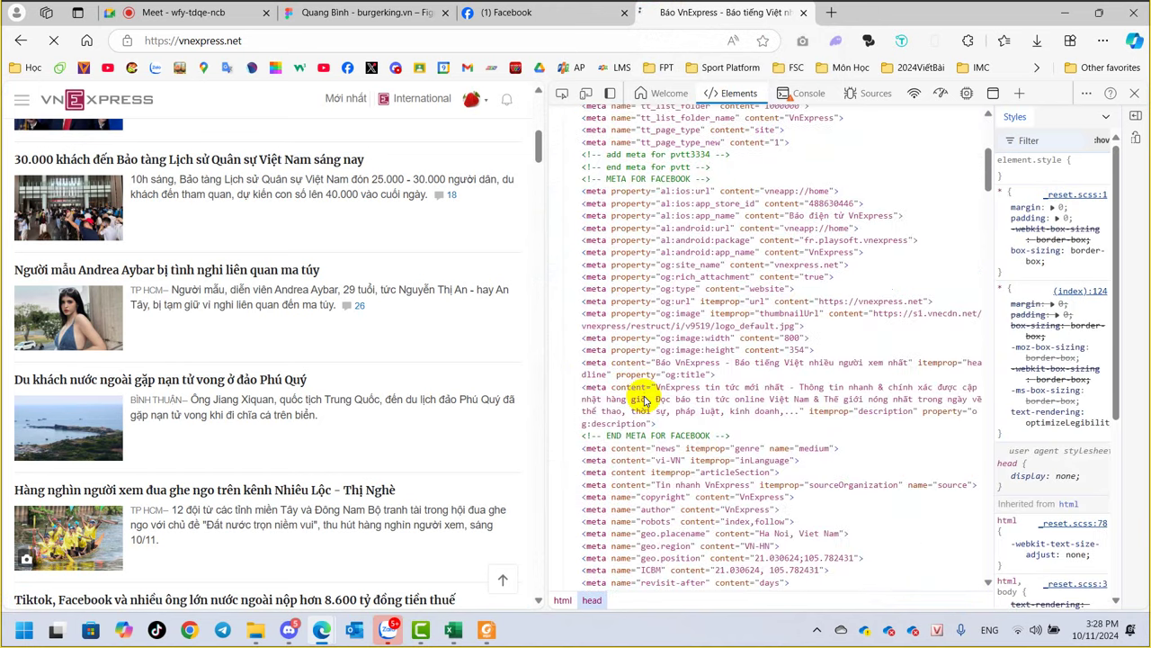
scroll(643, 401, down, 2)
scroll(643, 401, down, 2)
scroll(643, 401, down, 1)
scroll(392, 360, down, 1)
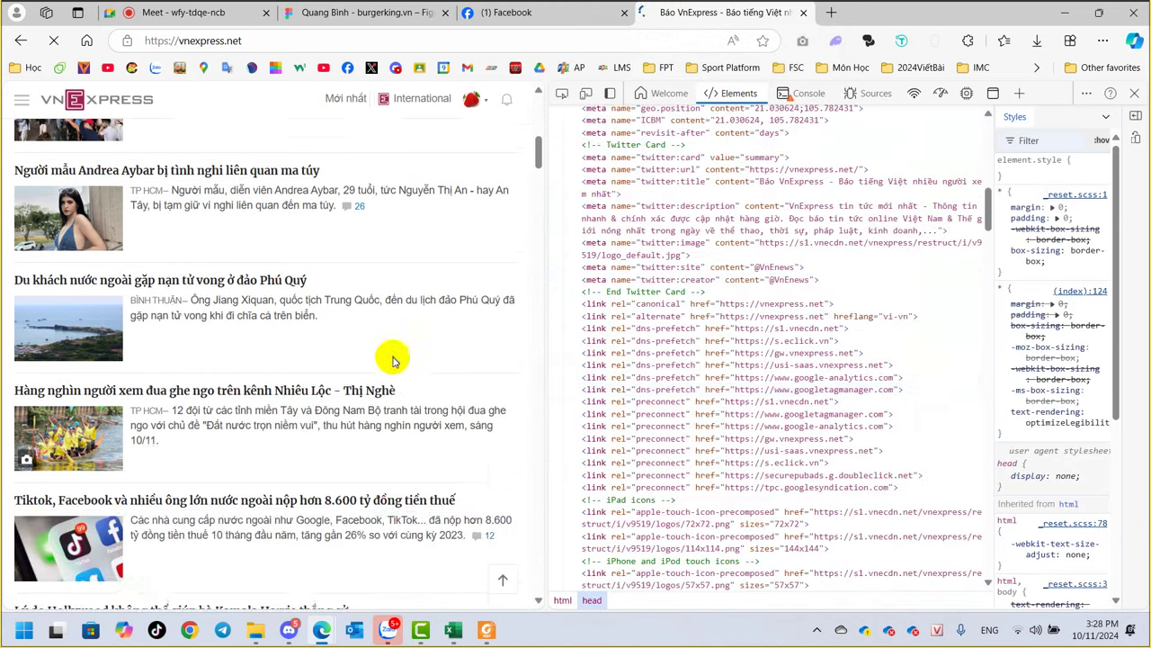
scroll(392, 360, down, 1)
scroll(399, 362, down, 2)
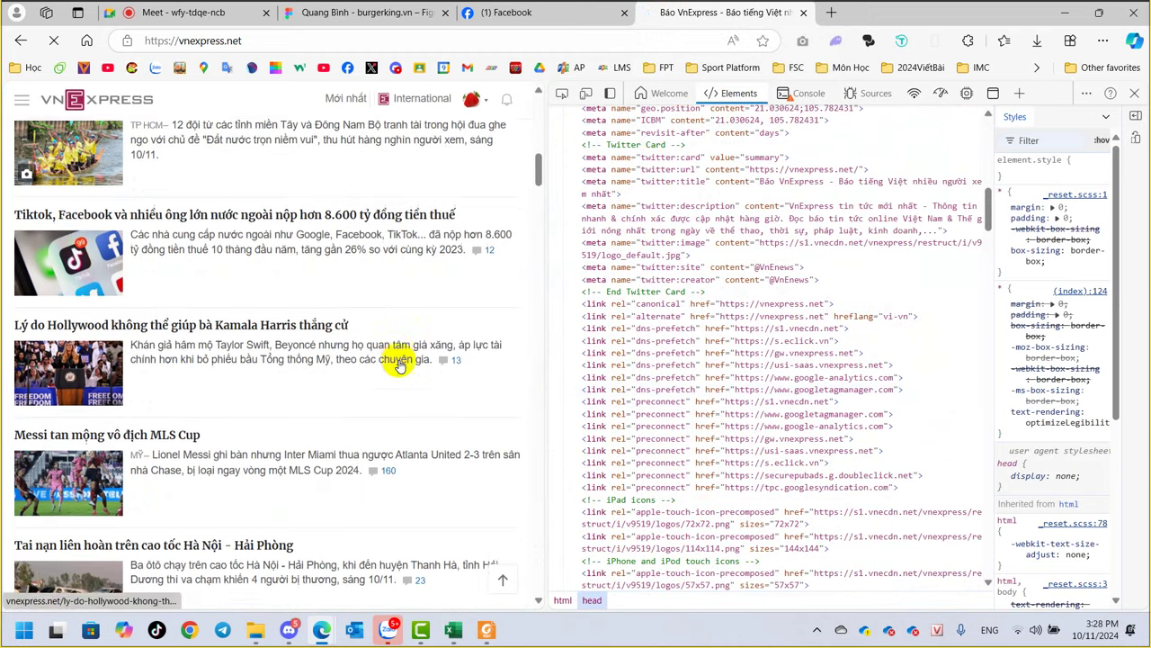
scroll(400, 361, down, 1)
scroll(766, 340, down, 2)
scroll(769, 343, down, 2)
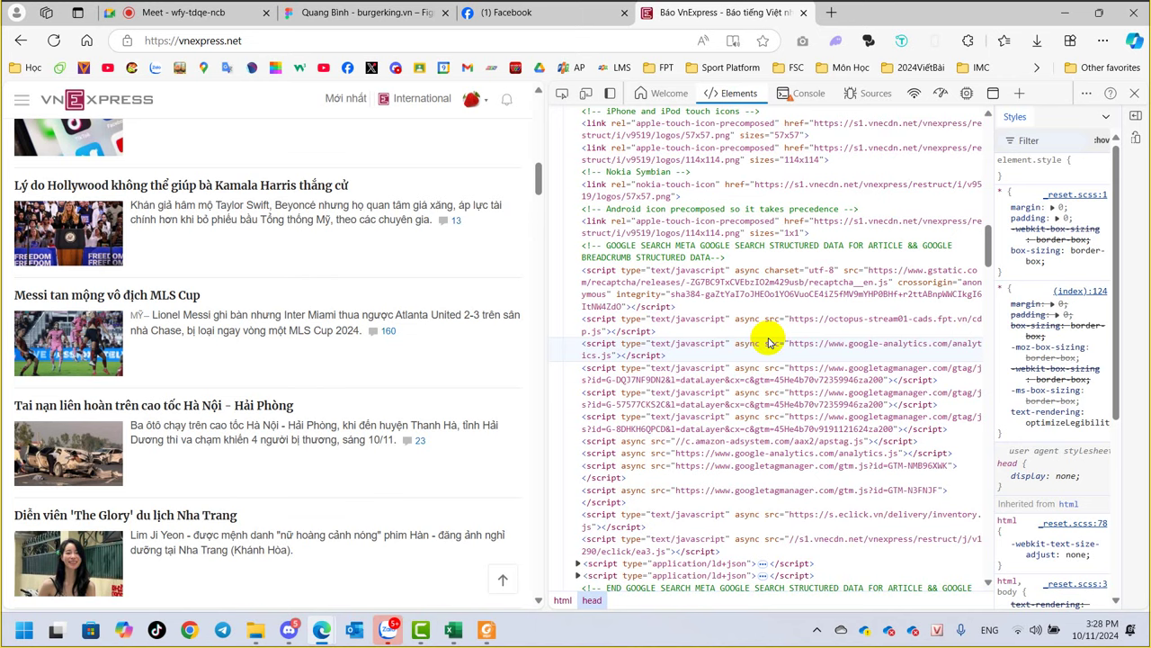
scroll(411, 347, down, 2)
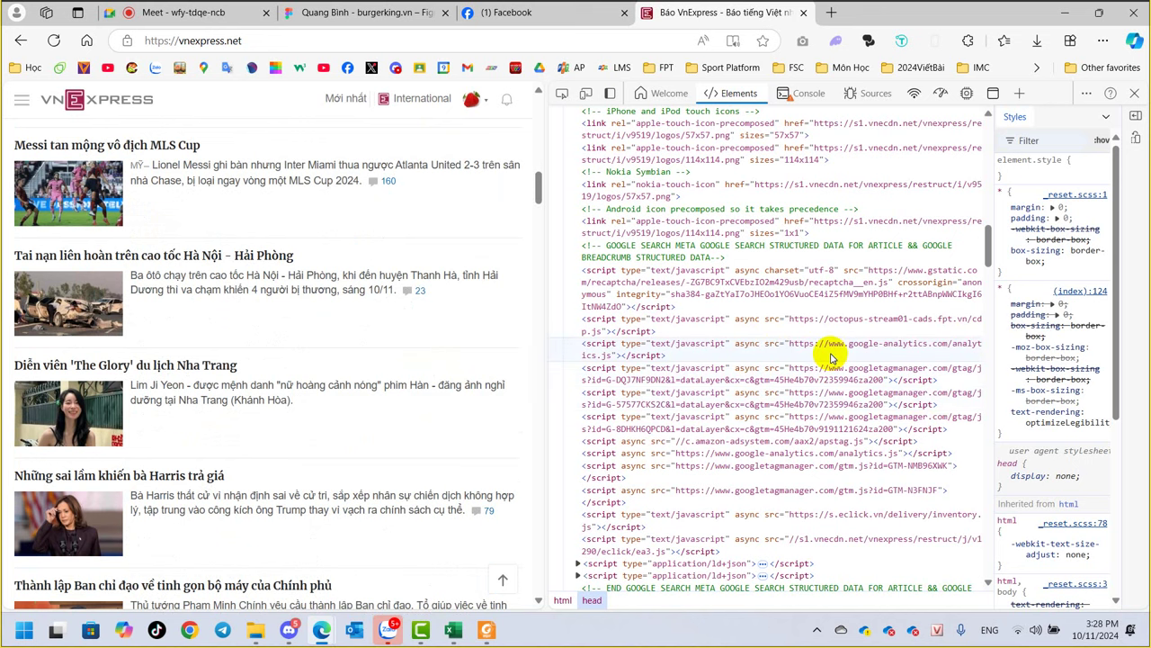
scroll(830, 357, down, 5)
scroll(833, 358, down, 5)
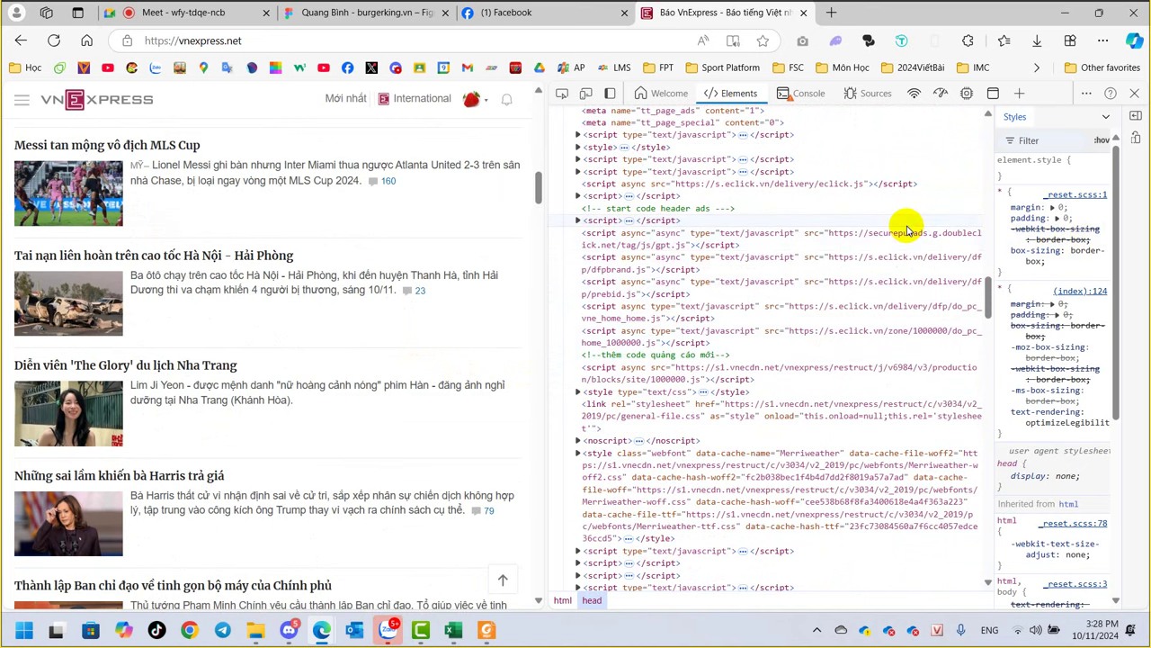
scroll(873, 270, down, 5)
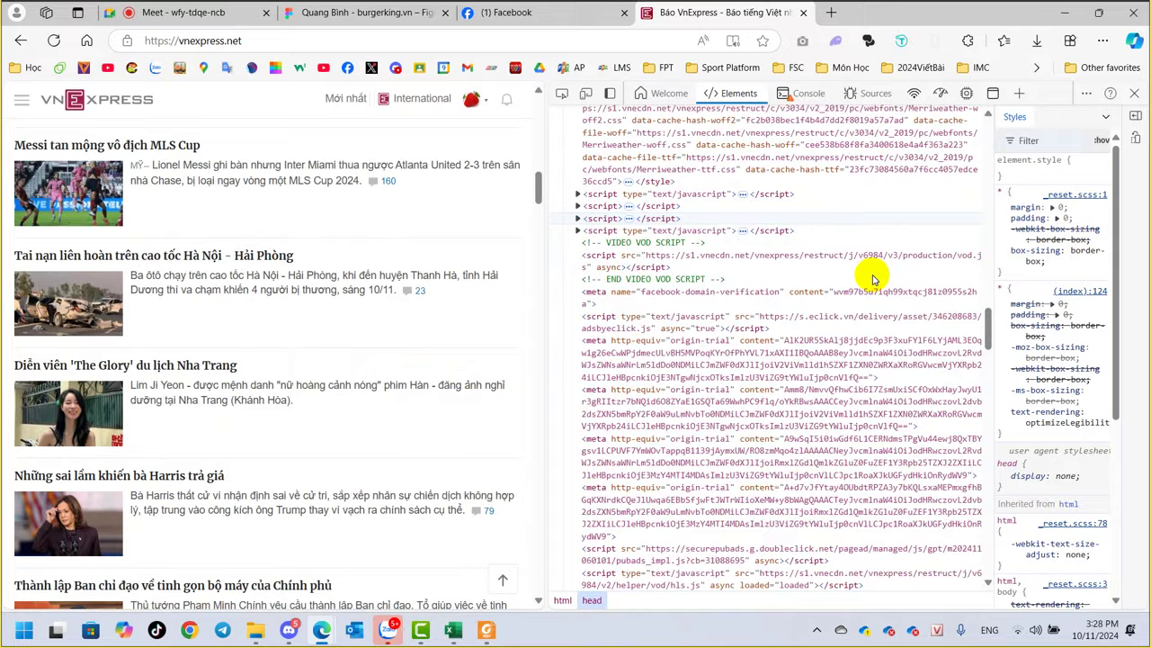
scroll(870, 279, down, 3)
scroll(874, 280, down, 3)
scroll(873, 281, down, 3)
scroll(874, 280, down, 2)
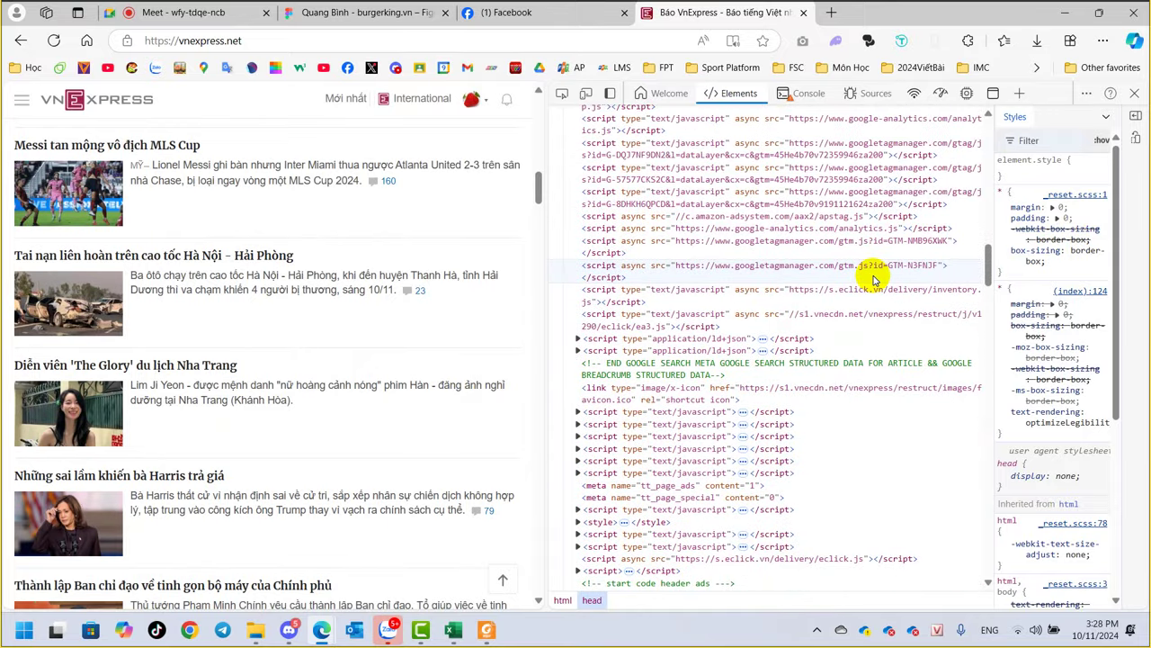
scroll(846, 371, up, 5)
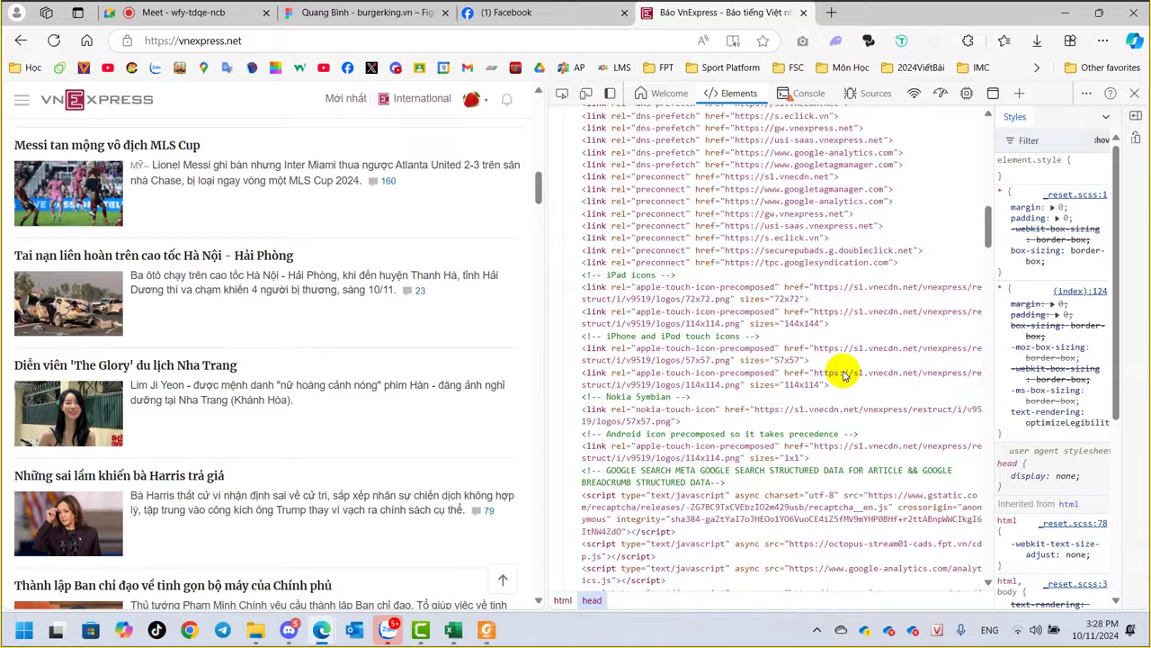
scroll(845, 374, up, 5)
scroll(846, 374, up, 5)
scroll(846, 374, up, 3)
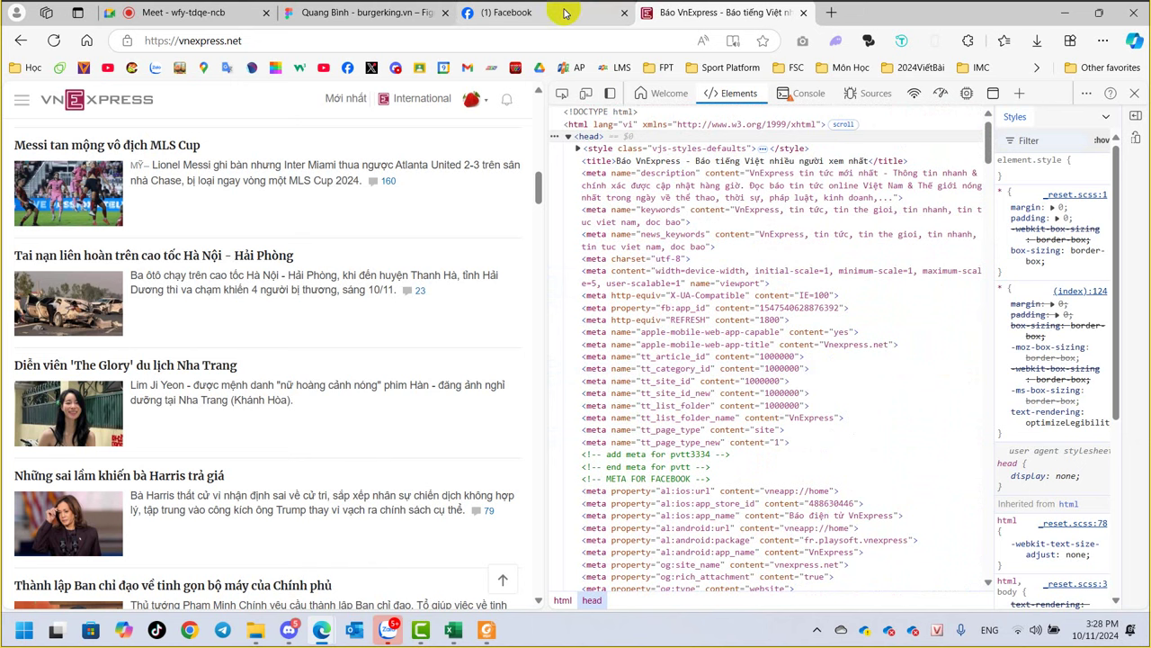
click(565, 12)
click(724, 12)
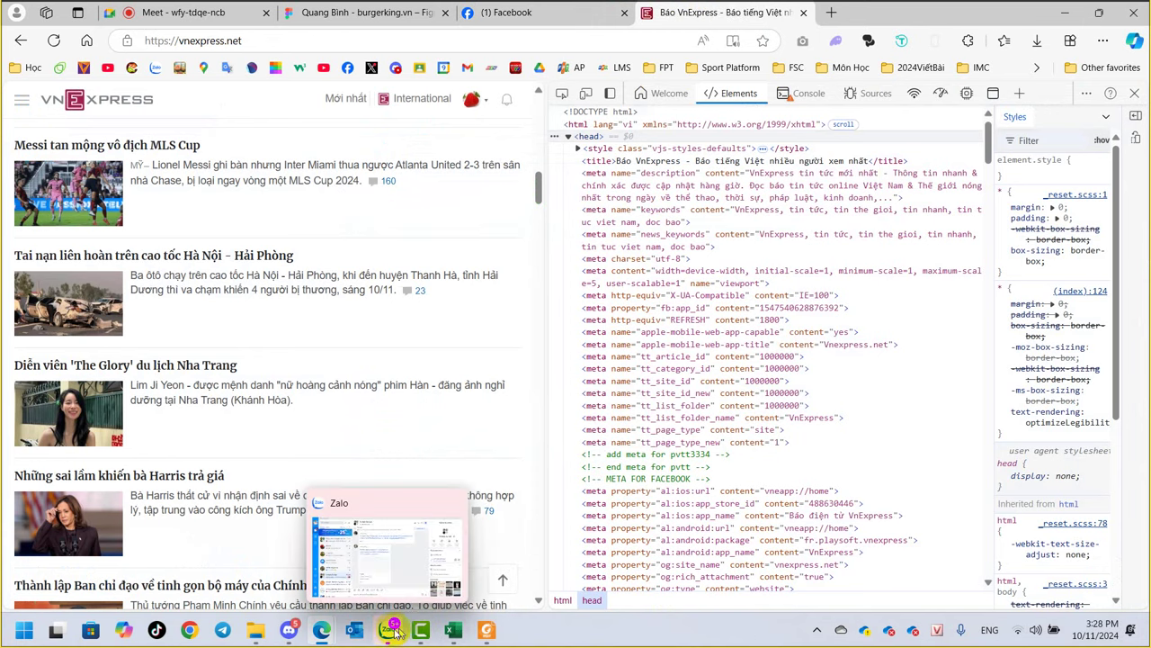
Step: Close DevTools and bring the figma_htmlgenerator_FullAuto File Explorer window to the front
click(1137, 98)
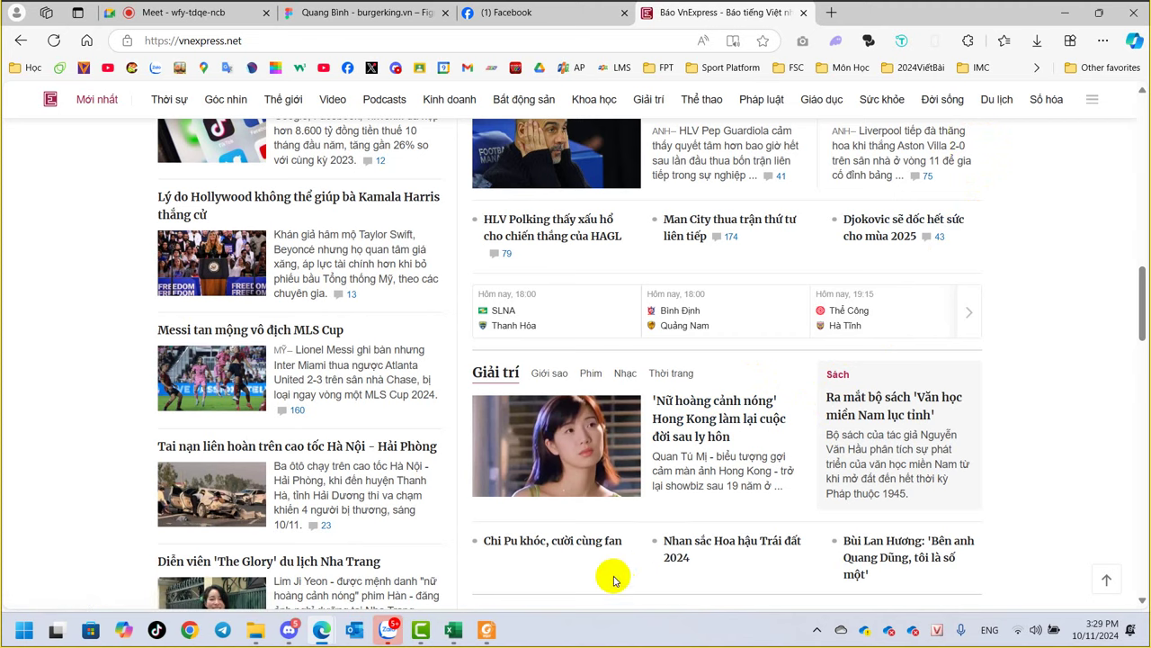
click(255, 635)
mouse_move(255, 631)
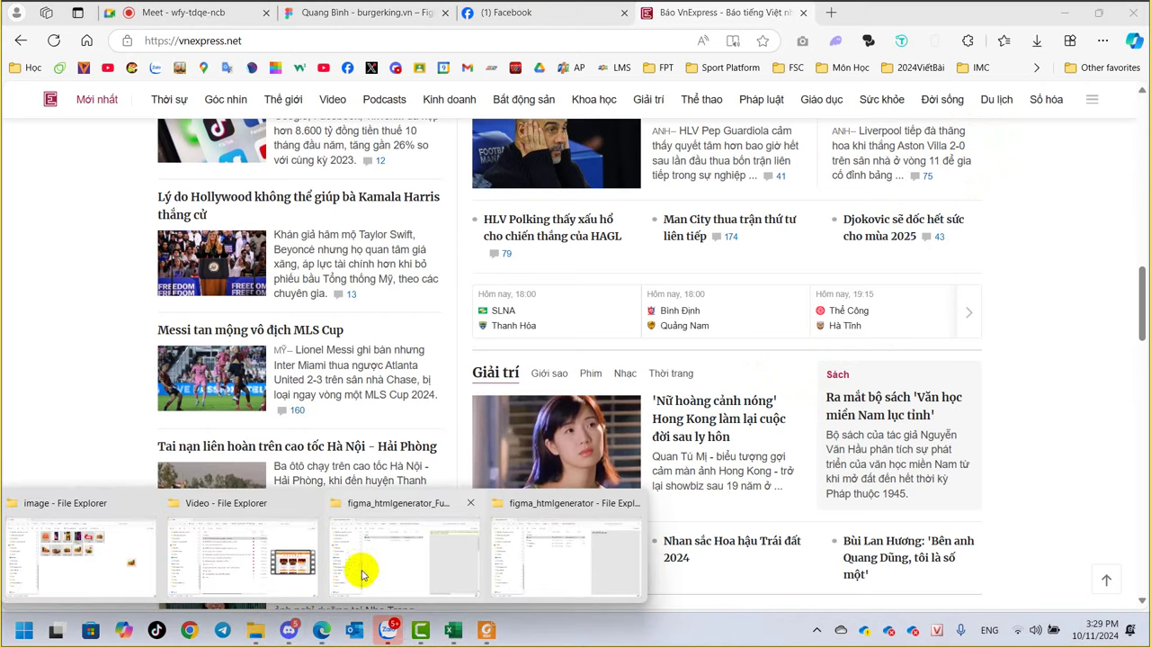
click(367, 570)
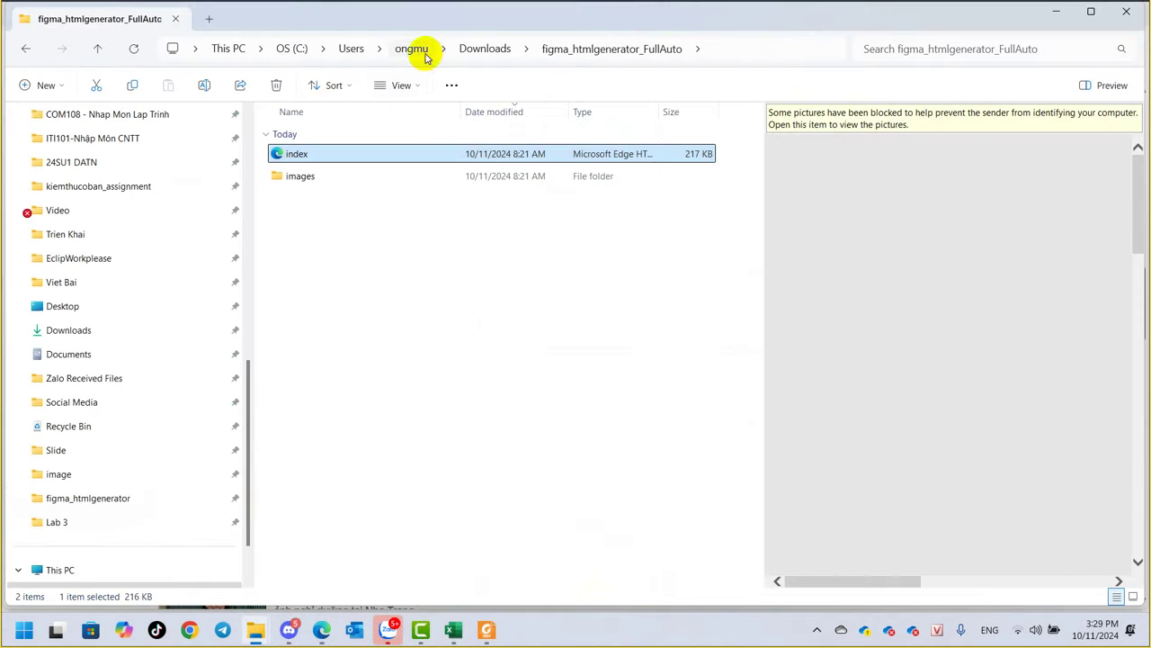
click(816, 629)
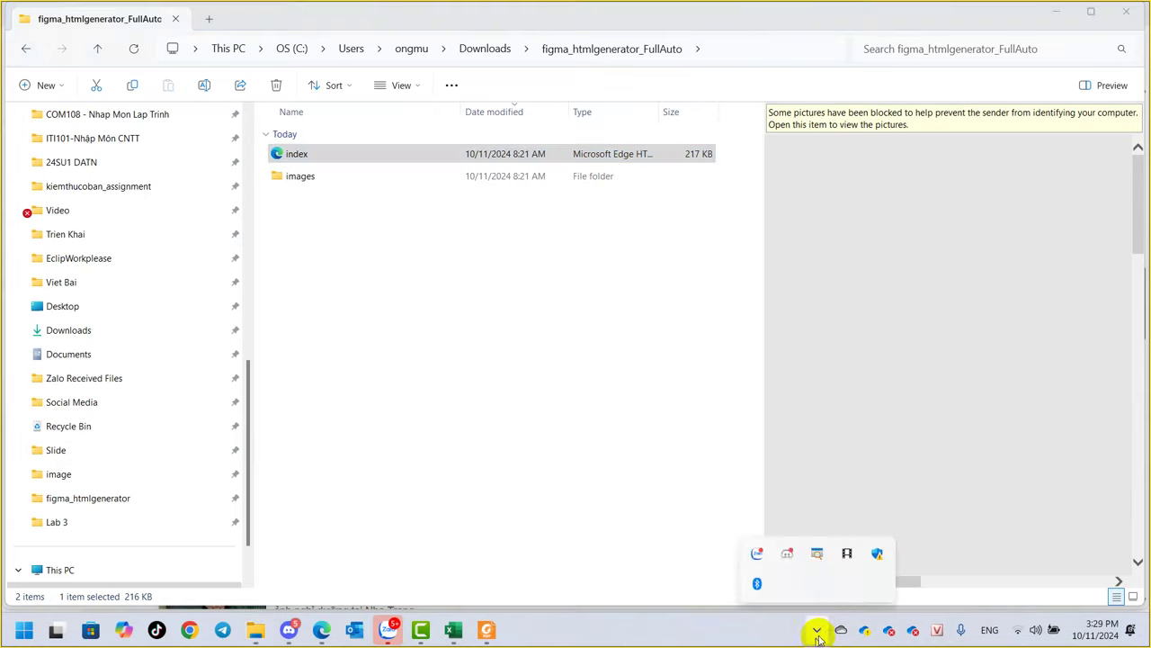